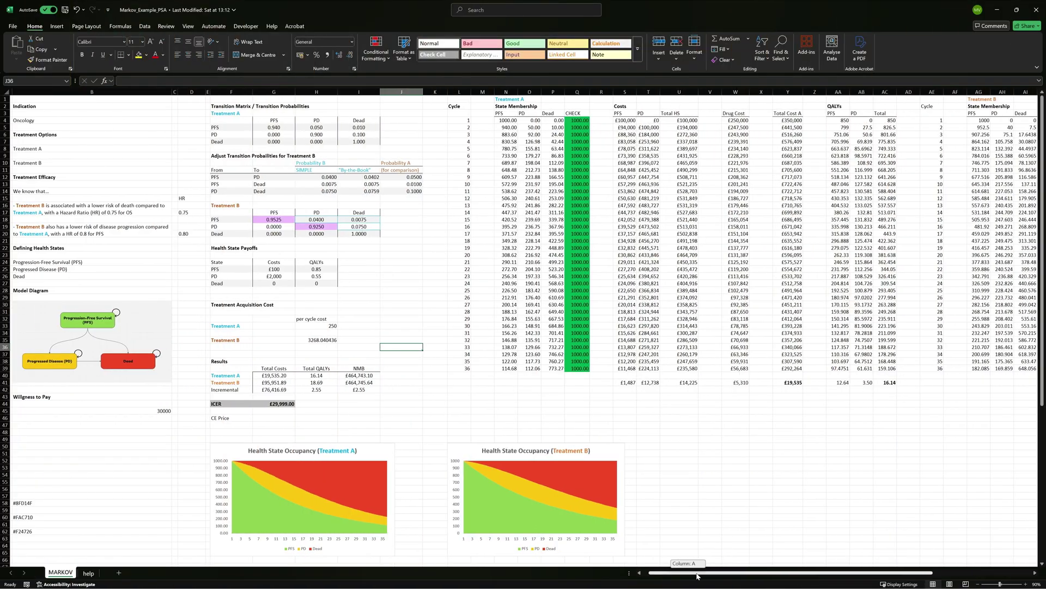
Step: Review the MARKOV sheet's transition probabilities, costs, QALYs, results and health state occupancy charts
{"action": "left_click_drag", "start_coordinate": [773, 569], "coordinate": [716, 570]}
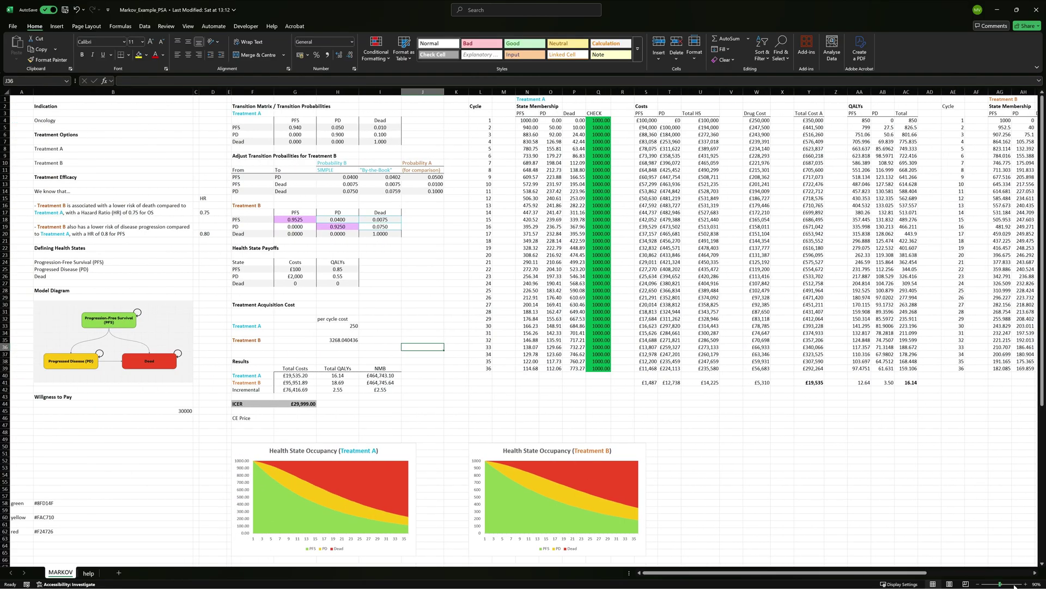
{"action": "left_click", "coordinate": [1026, 584]}
{"action": "left_click", "coordinate": [1026, 585]}
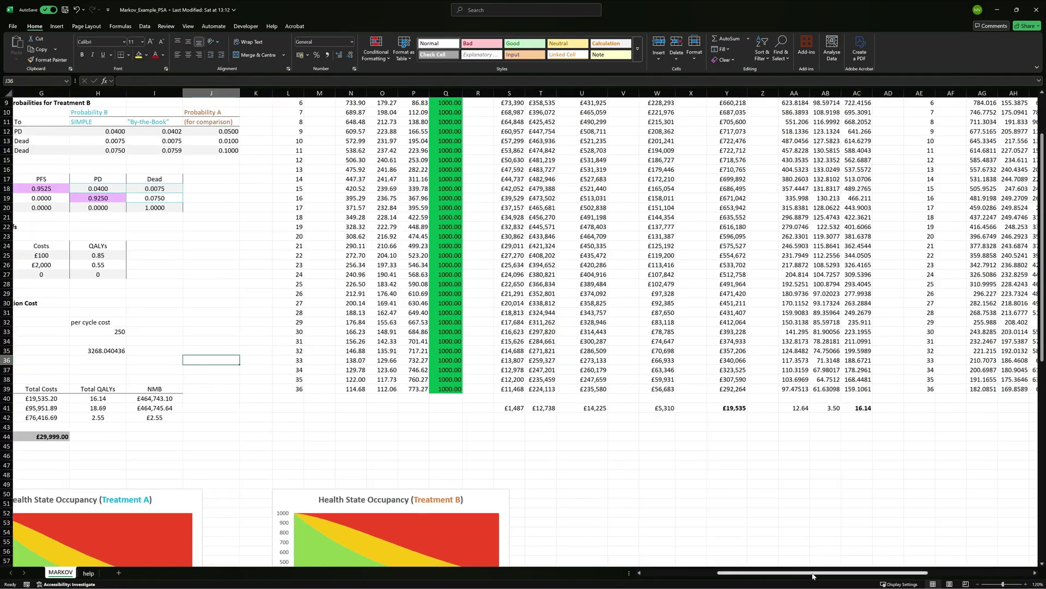
{"action": "left_click_drag", "start_coordinate": [812, 573], "coordinate": [704, 572]}
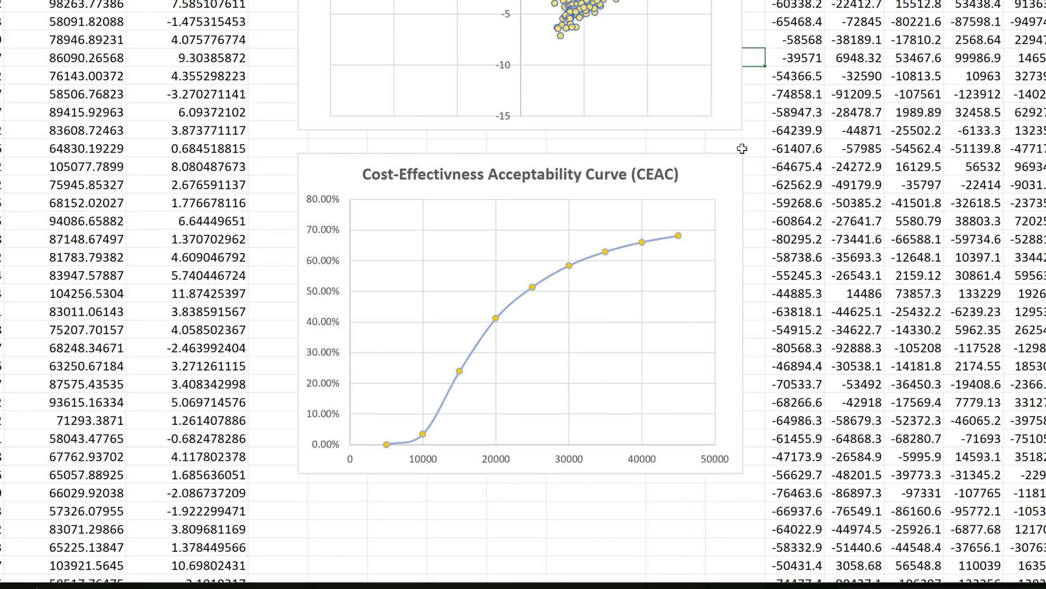
{"action": "left_click", "coordinate": [738, 127]}
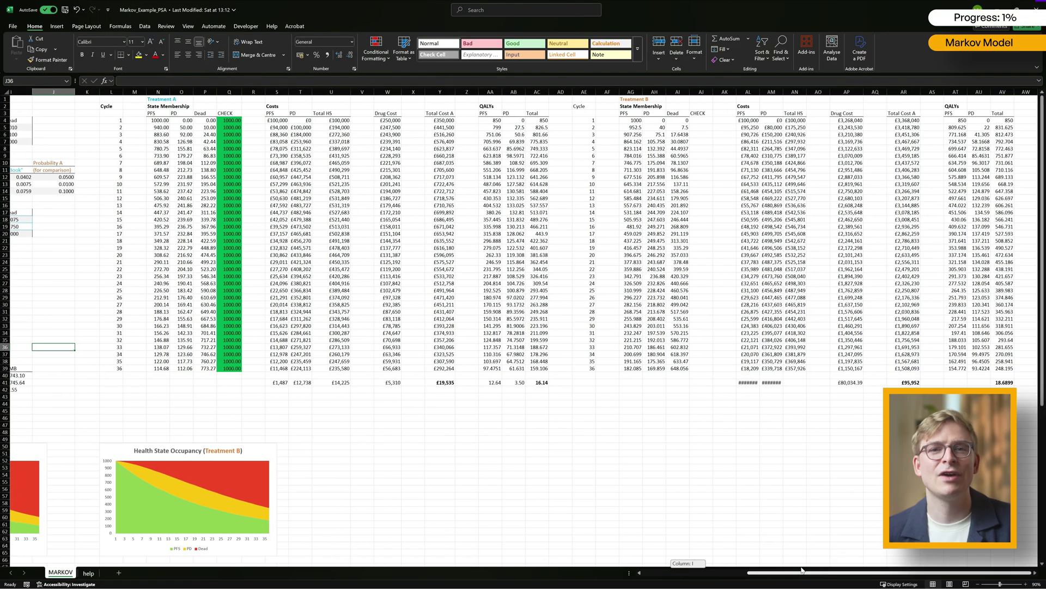
{"action": "left_click_drag", "start_coordinate": [822, 569], "coordinate": [631, 569]}
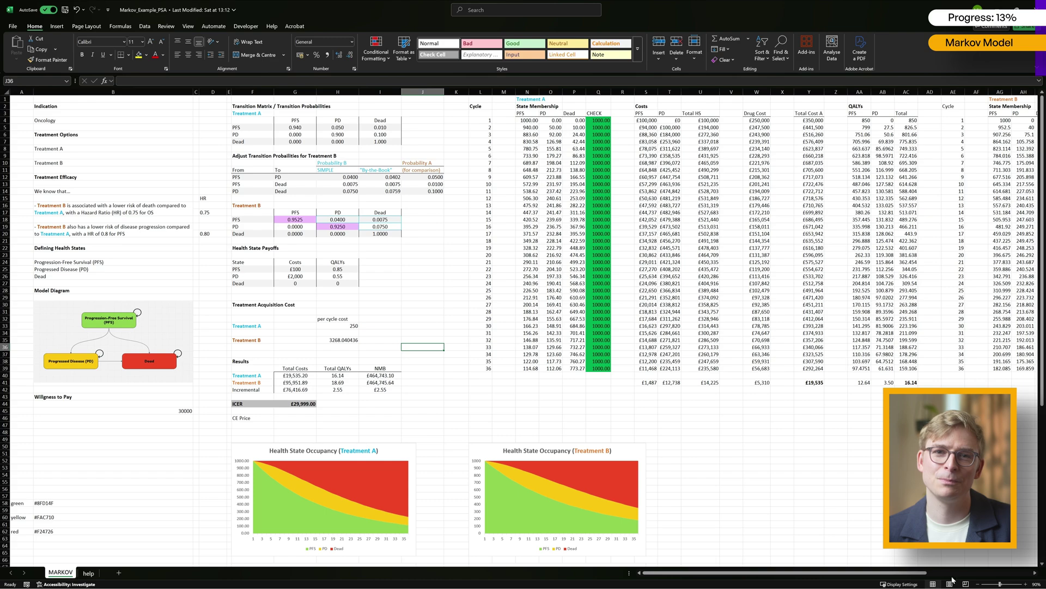
{"action": "left_click", "coordinate": [1026, 584]}
{"action": "left_click", "coordinate": [1025, 584]}
{"action": "left_click", "coordinate": [1026, 584]}
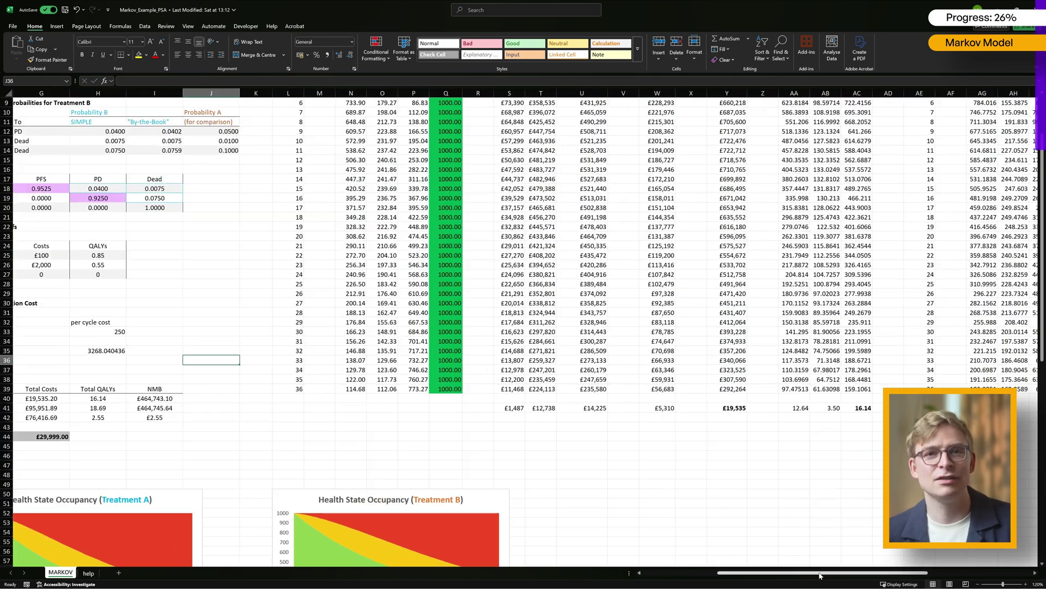
{"action": "left_click_drag", "start_coordinate": [807, 572], "coordinate": [733, 572]}
{"action": "scroll", "coordinate": [586, 342], "scroll_direction": "down", "scroll_amount": 7}
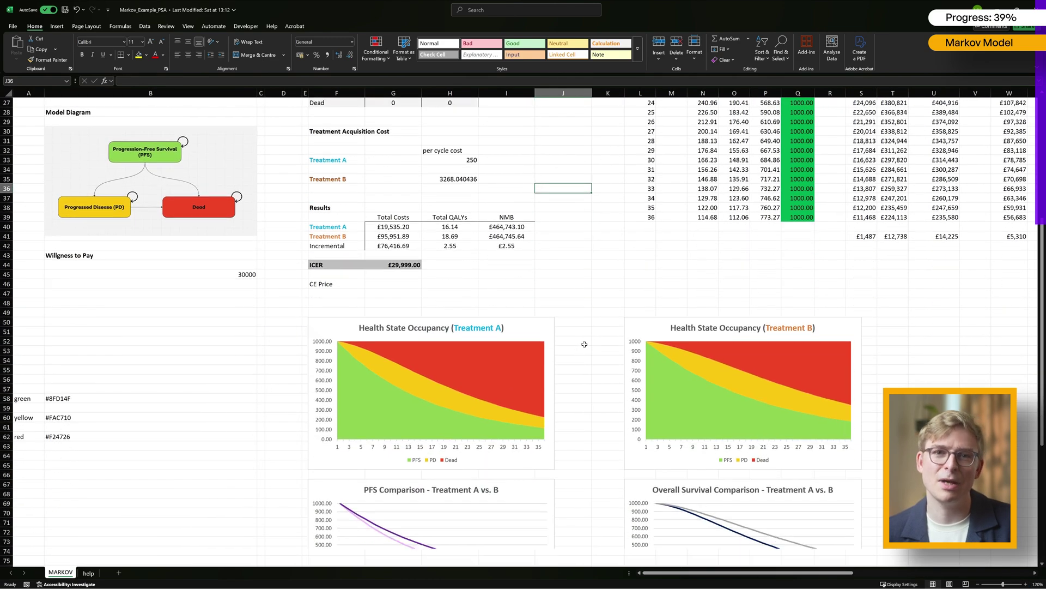
{"action": "scroll", "coordinate": [586, 342], "scroll_direction": "down", "scroll_amount": 8}
{"action": "scroll", "coordinate": [587, 342], "scroll_direction": "up", "scroll_amount": 5}
{"action": "scroll", "coordinate": [587, 342], "scroll_direction": "up", "scroll_amount": 9}
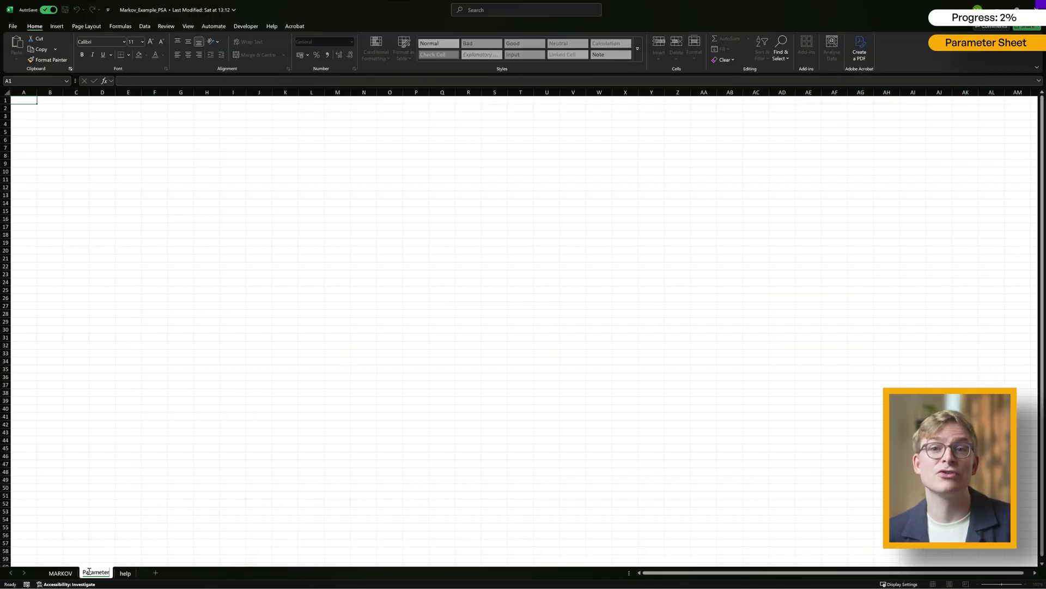
Step: Finish naming the new sheet Parameters and enter the headings Parameter Name in A1 and Live Value in B1
{"action": "left_click", "coordinate": [95, 477]}
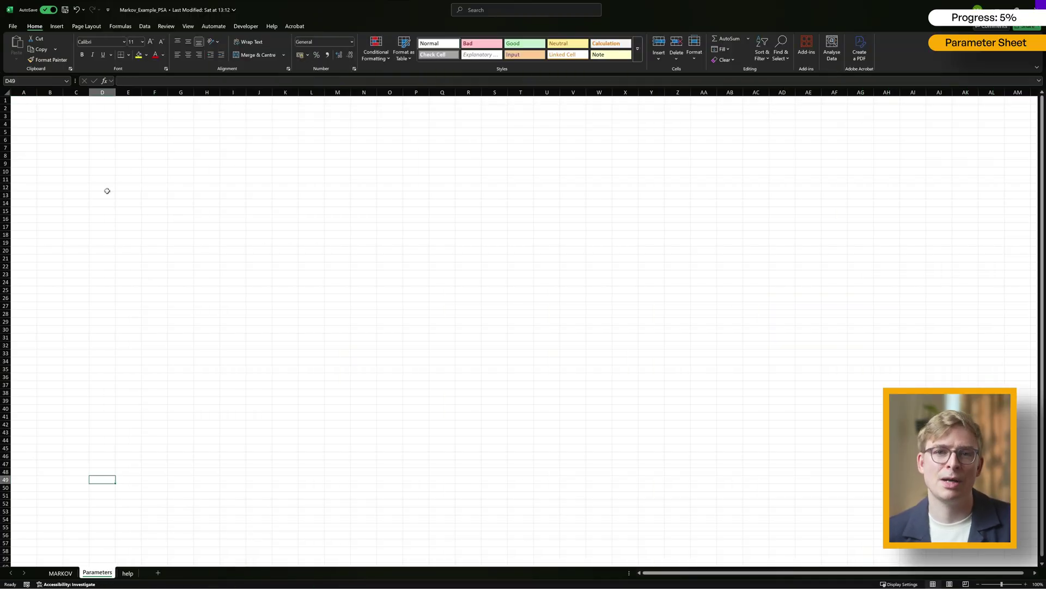
{"action": "left_click", "coordinate": [26, 100]}
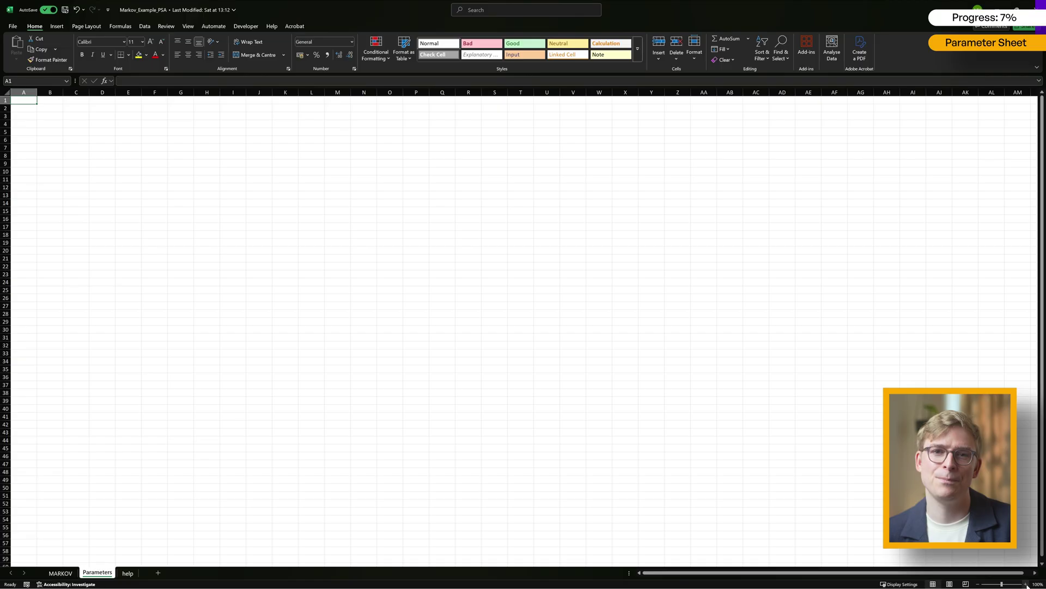
{"action": "left_click", "coordinate": [1027, 583]}
{"action": "left_click", "coordinate": [1026, 584]}
{"action": "left_click", "coordinate": [1026, 583]}
{"action": "left_click", "coordinate": [1026, 583]}
{"action": "left_click", "coordinate": [1026, 583]}
{"action": "left_click", "coordinate": [1027, 584]}
{"action": "left_click", "coordinate": [1026, 584]}
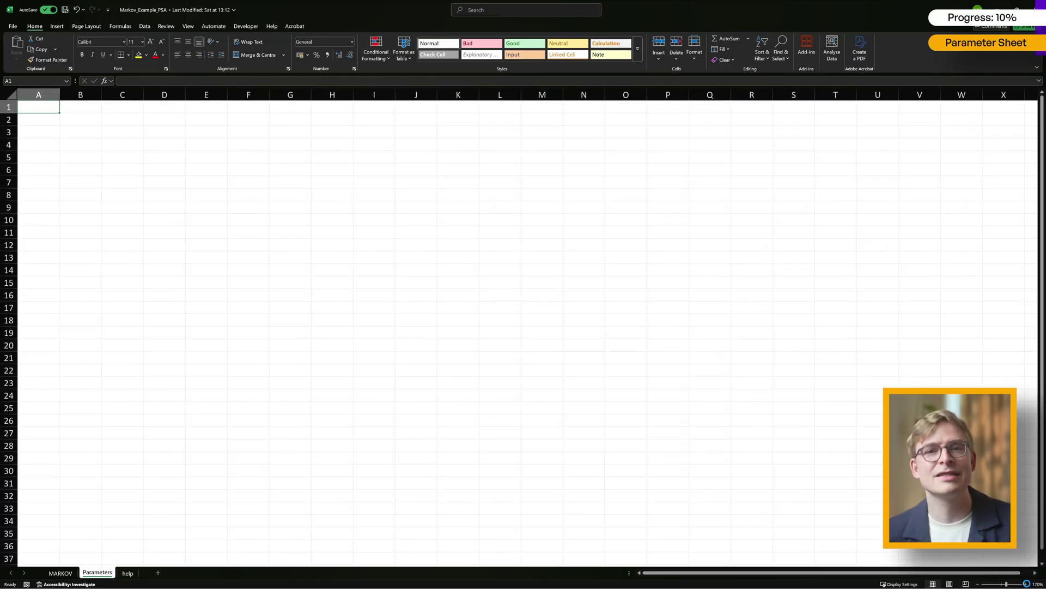
{"action": "left_click", "coordinate": [1026, 583]}
{"action": "left_click", "coordinate": [1026, 584]}
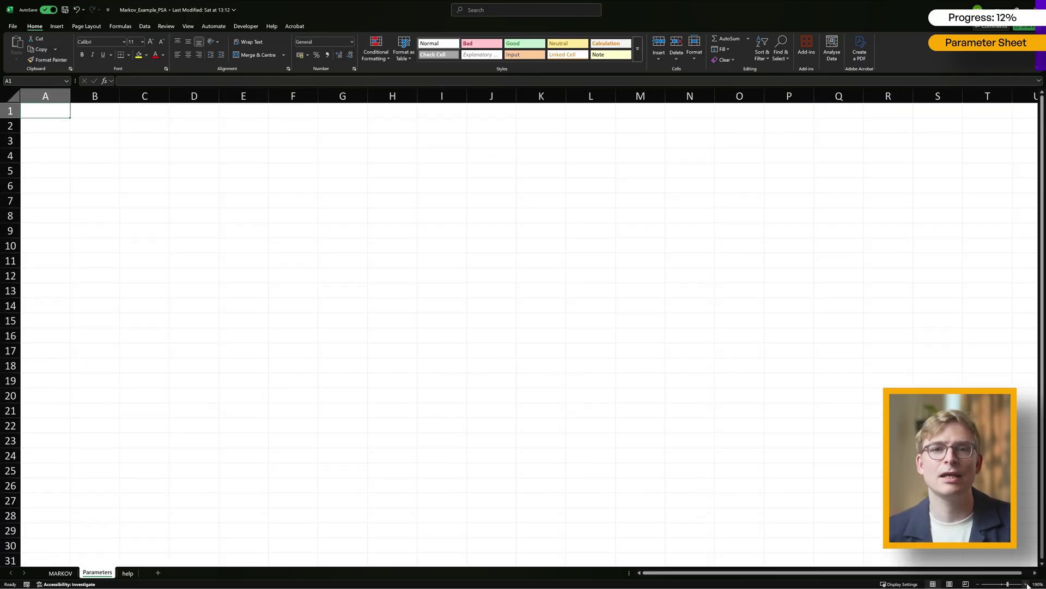
{"action": "left_click", "coordinate": [1026, 584]}
{"action": "type", "text": "Parameter Name"}
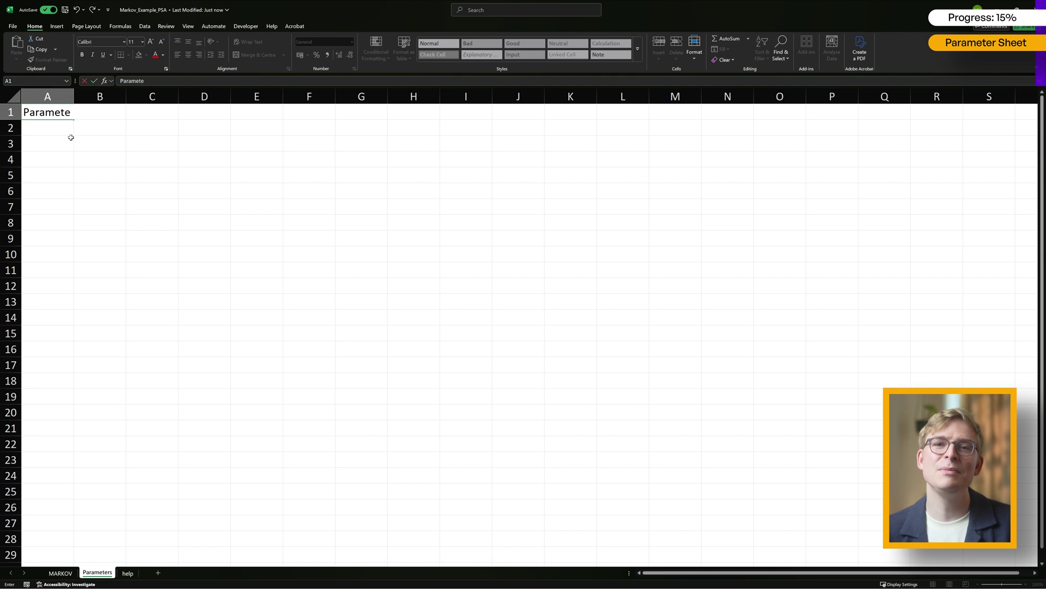
{"action": "key", "text": "Right"}
{"action": "type", "text": "Live Value"}
Step: Enter the headings Description, Source, Deterministic, Probabilistic and Distribution in C1 through G1
{"action": "key", "text": "Return"}
{"action": "key", "text": "Up"}
{"action": "key", "text": "Right"}
{"action": "type", "text": "Description"}
{"action": "key", "text": "Tab"}
{"action": "type", "text": "Source"}
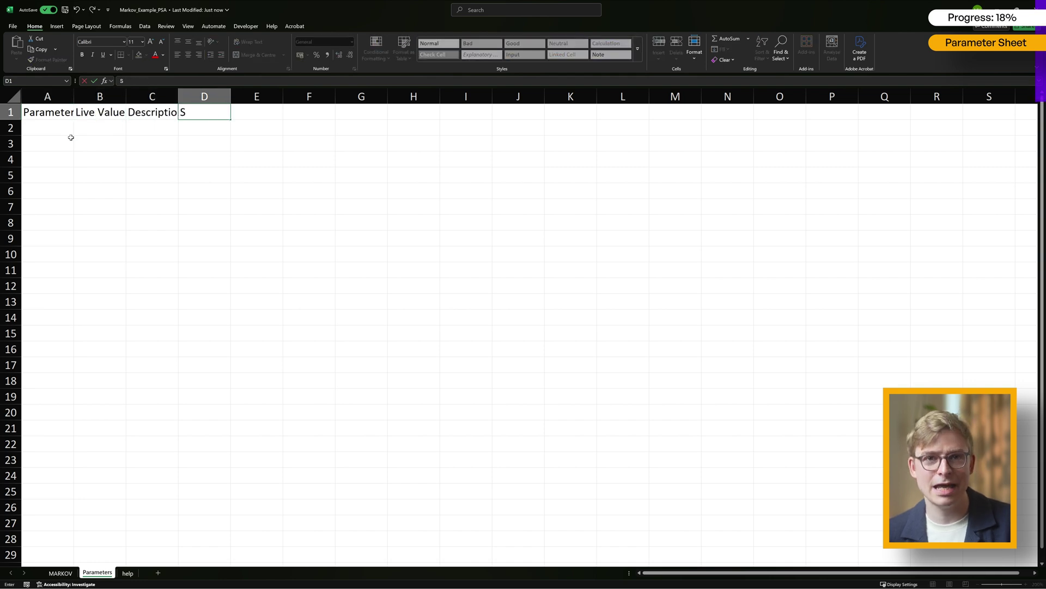
{"action": "key", "text": "Tab"}
{"action": "type", "text": "Deterministic"}
{"action": "key", "text": "Tab"}
{"action": "type", "text": "Probabilistic"}
{"action": "key", "text": "Tab"}
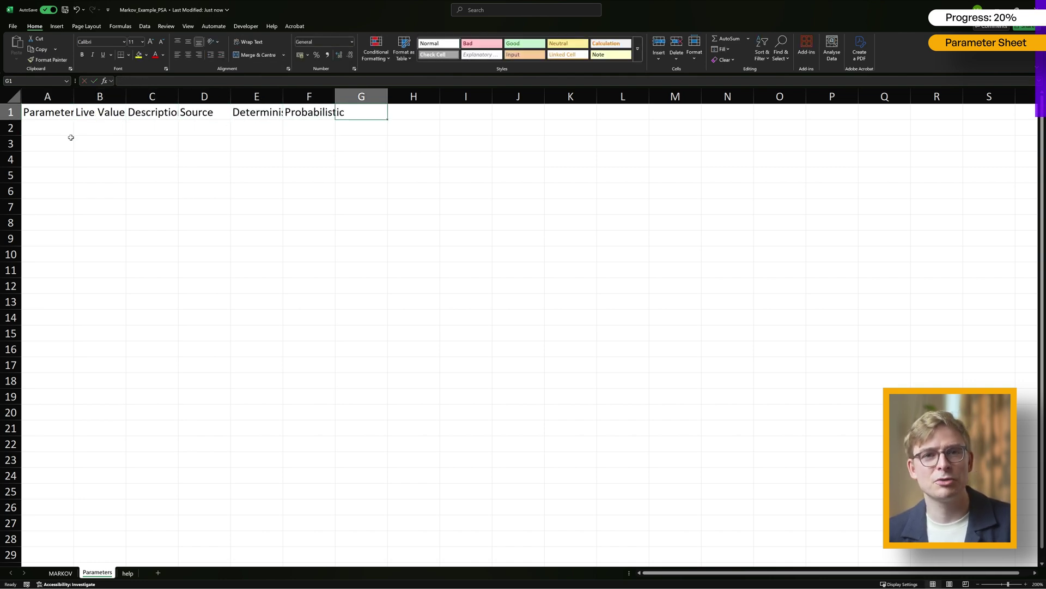
{"action": "type", "text": "Distribution"}
Step: Widen columns A to G to fit their headings, making the Description and Source columns much wider
{"action": "left_click_drag", "start_coordinate": [47, 97], "coordinate": [418, 99]}
{"action": "left_click", "coordinate": [234, 191]}
{"action": "left_click_drag", "start_coordinate": [103, 97], "coordinate": [132, 97]}
{"action": "left_click_drag", "start_coordinate": [296, 97], "coordinate": [483, 97]}
{"action": "left_click_drag", "start_coordinate": [565, 97], "coordinate": [681, 97]}
Step: Make the headings in row 1 bold and add a bottom border beneath them
{"action": "left_click", "coordinate": [94, 128]}
{"action": "left_click_drag", "start_coordinate": [90, 113], "coordinate": [890, 113]}
{"action": "key", "text": "ctrl+b"}
{"action": "left_click", "coordinate": [121, 54]}
{"action": "left_click", "coordinate": [54, 131]}
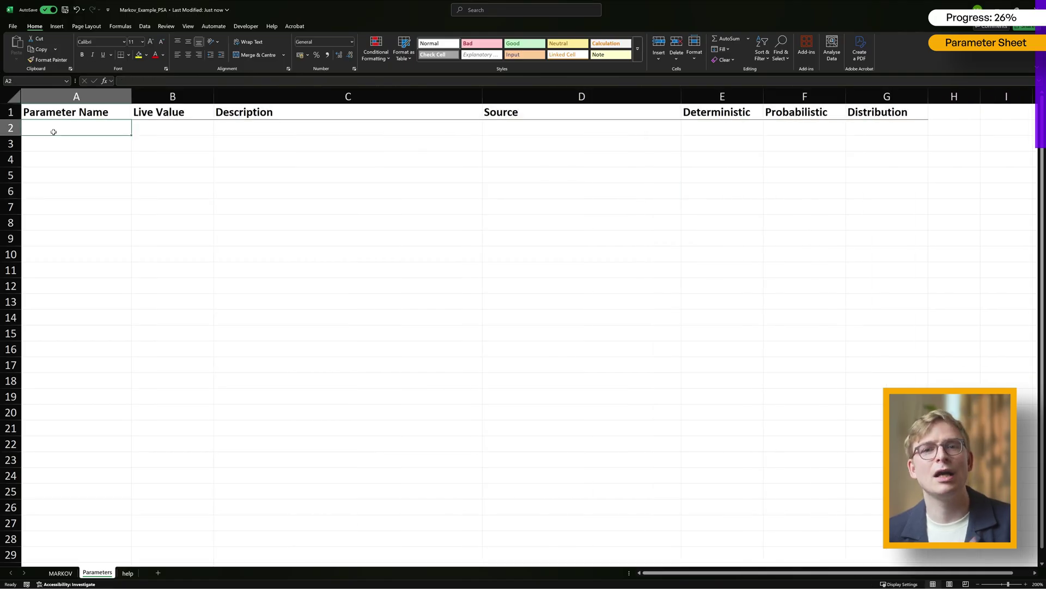
Step: Increase the height of heading row 1 and align its text vertically to the middle
{"action": "left_click_drag", "start_coordinate": [11, 119], "coordinate": [11, 148]}
{"action": "left_click", "coordinate": [76, 128]}
{"action": "left_click", "coordinate": [172, 186]}
{"action": "left_click", "coordinate": [10, 130]}
{"action": "left_click", "coordinate": [190, 43]}
{"action": "left_click", "coordinate": [98, 152]}
Step: Fill the whole of heading row 1 with a light blue-grey colour
{"action": "left_click", "coordinate": [11, 131]}
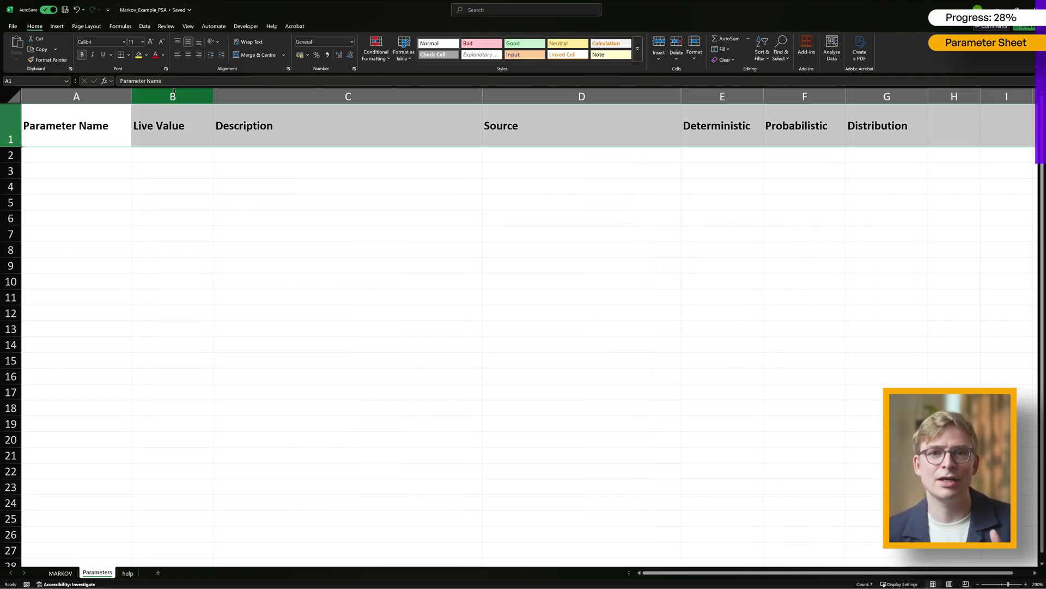
{"action": "left_click", "coordinate": [146, 55]}
{"action": "left_click", "coordinate": [175, 112]}
{"action": "left_click", "coordinate": [84, 153]}
{"action": "key", "text": "Return"}
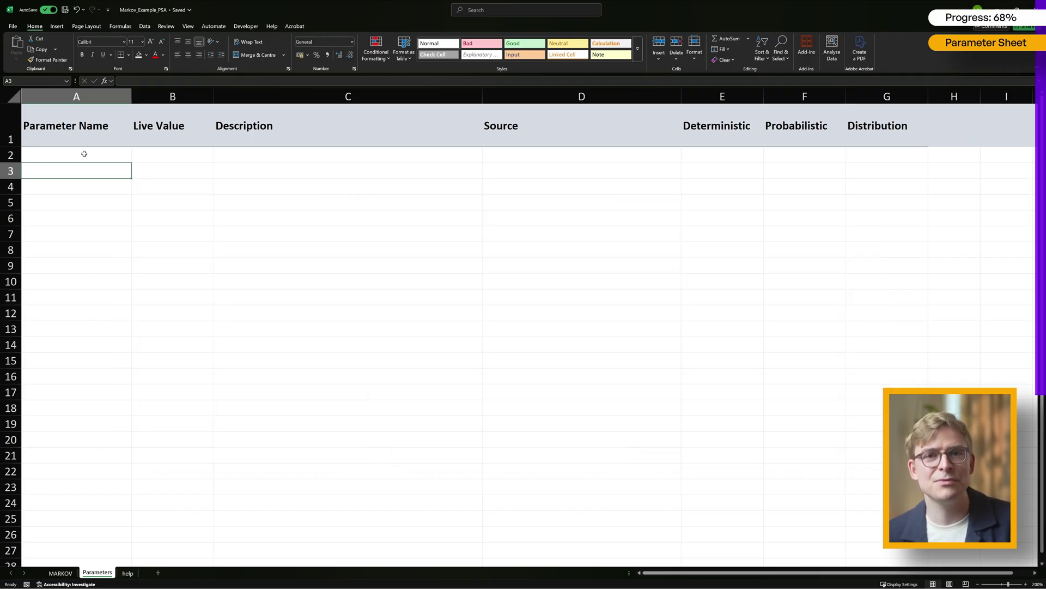
Step: Enter the parameter name p_PFS_PD_treat_B in A3
{"action": "type", "text": "p_PFS_PD"}
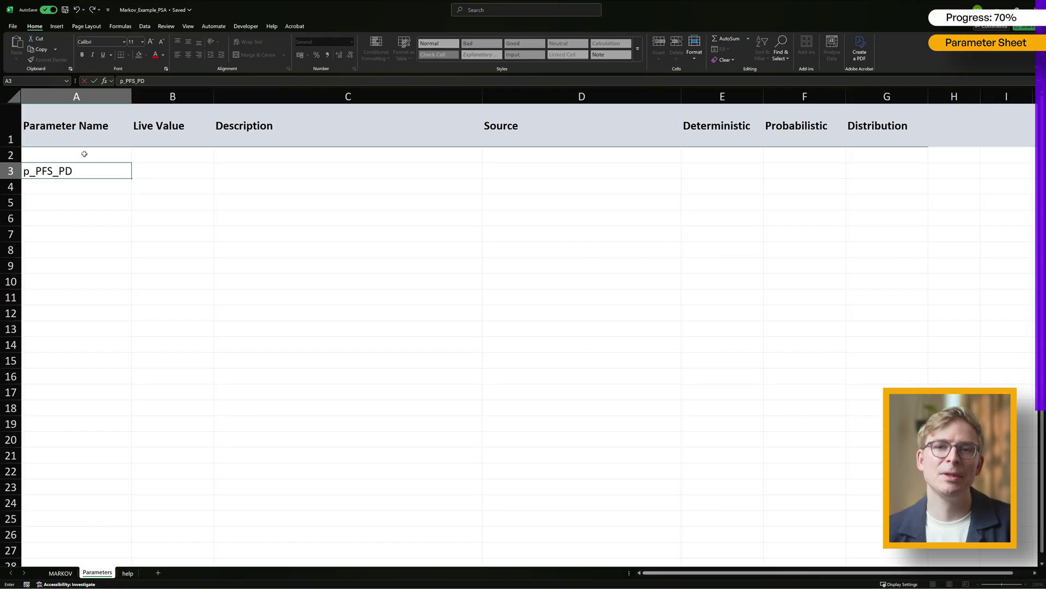
{"action": "type", "text": "_treat_B"}
{"action": "key", "text": "Return"}
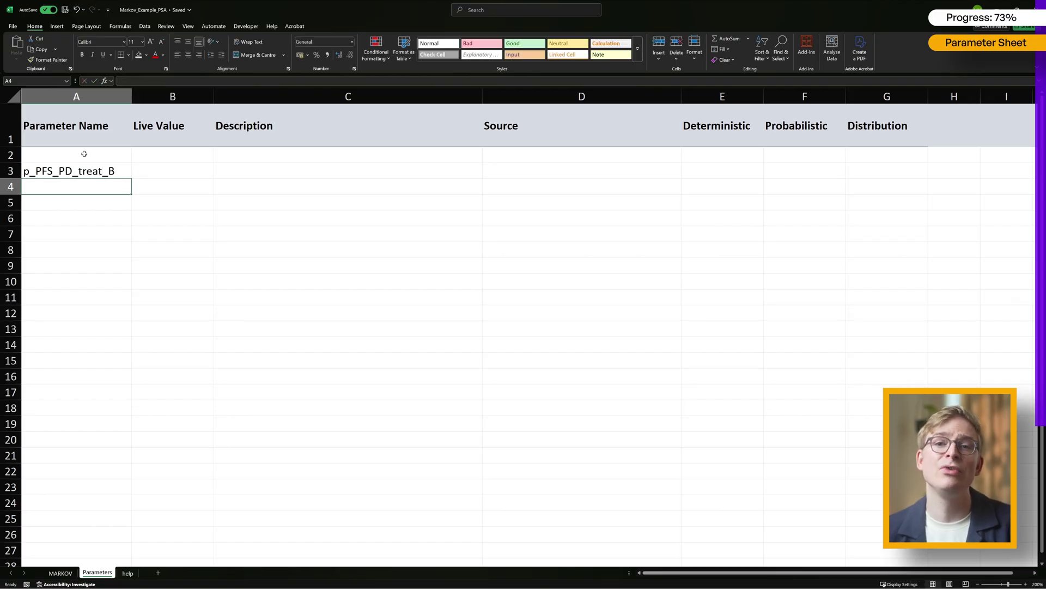
Step: Enter the parameter name p_PFS_Dead_treat_B in A4
{"action": "type", "text": "p_PFS_"}
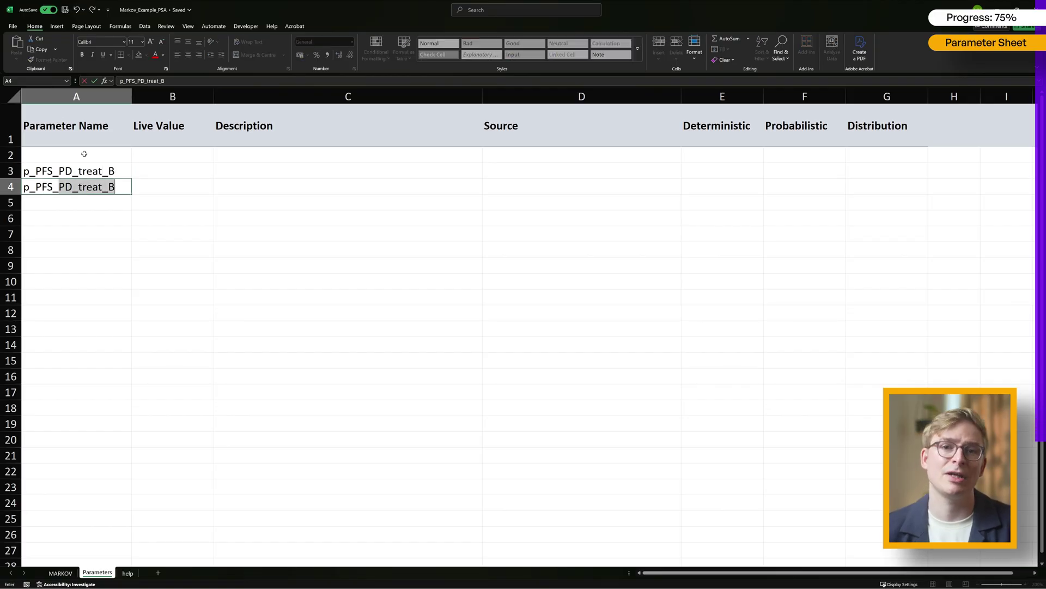
{"action": "type", "text": "Dead_treat_B"}
{"action": "key", "text": "Return"}
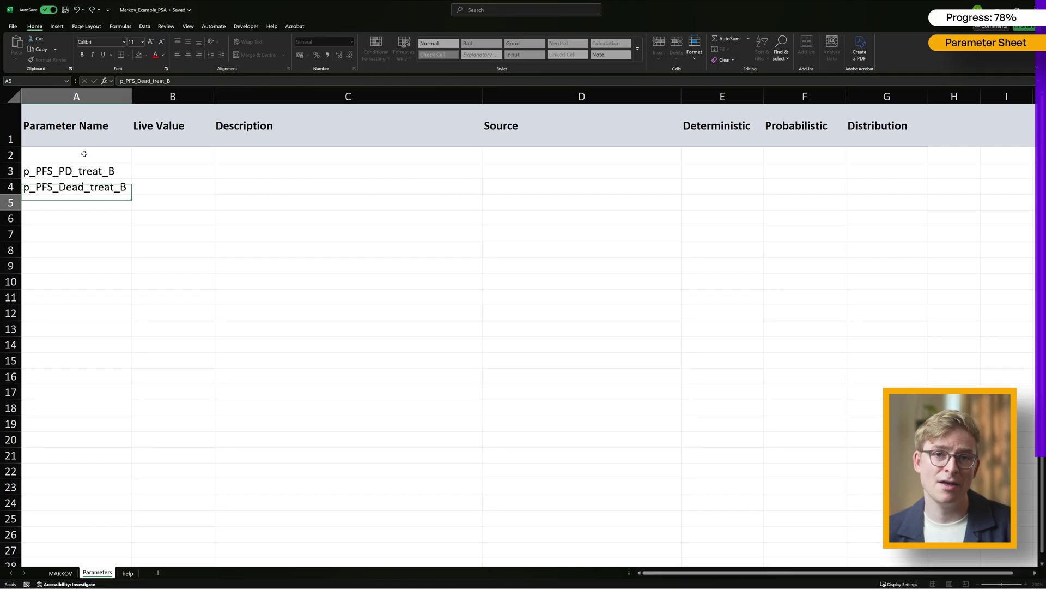
Step: Enter the parameter name p_PD_Dead_treat_B in A5
{"action": "type", "text": "p_PD_Dead_"}
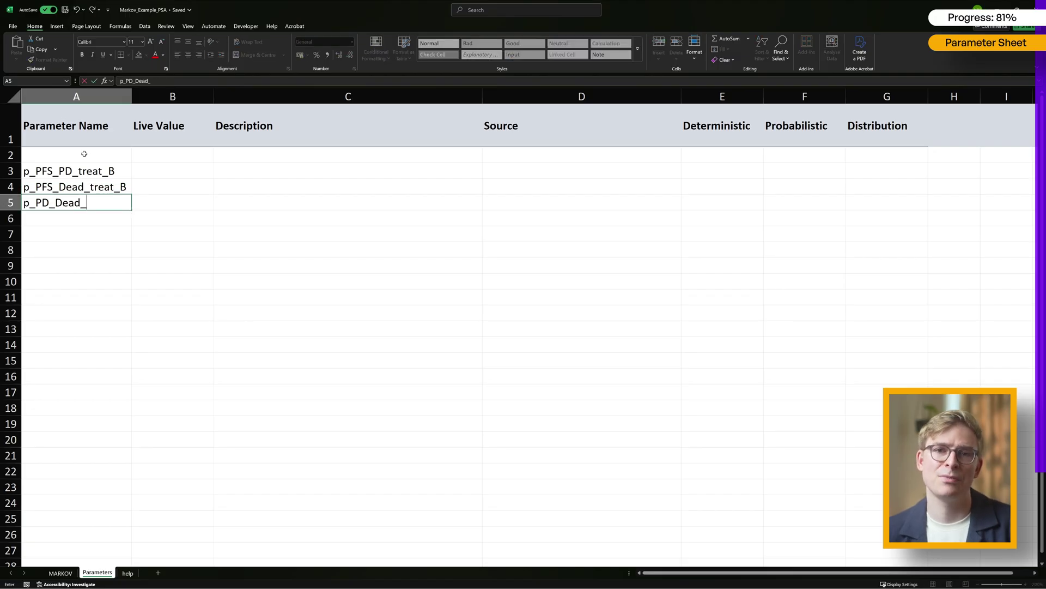
{"action": "type", "text": "treat_B"}
{"action": "key", "text": "Return"}
{"action": "key", "text": "Return"}
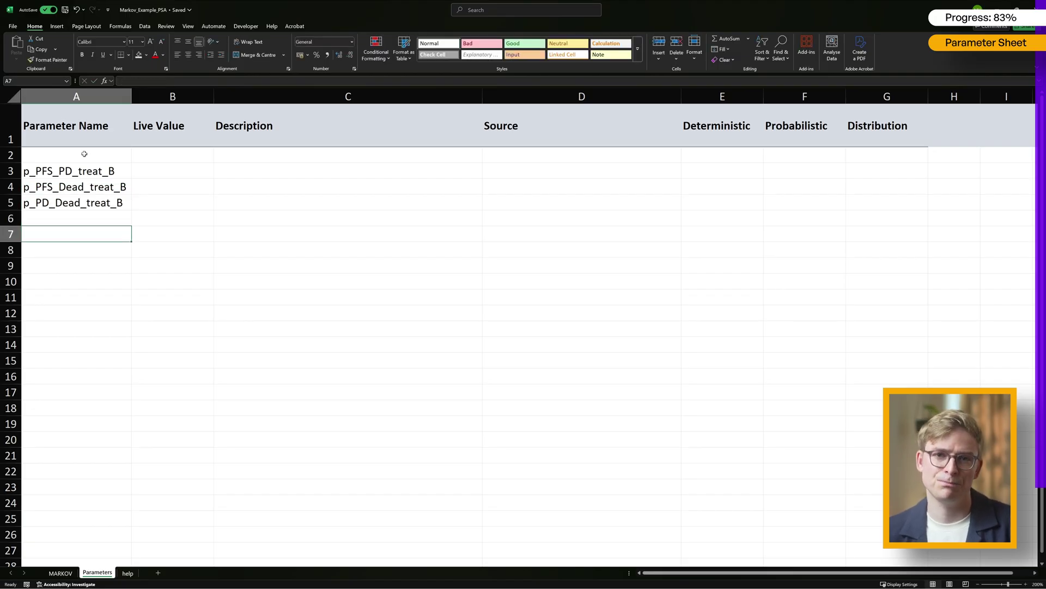
Step: Enter the cost parameter names c_PFS in A7 and c_PD in A8
{"action": "type", "text": "C_"}
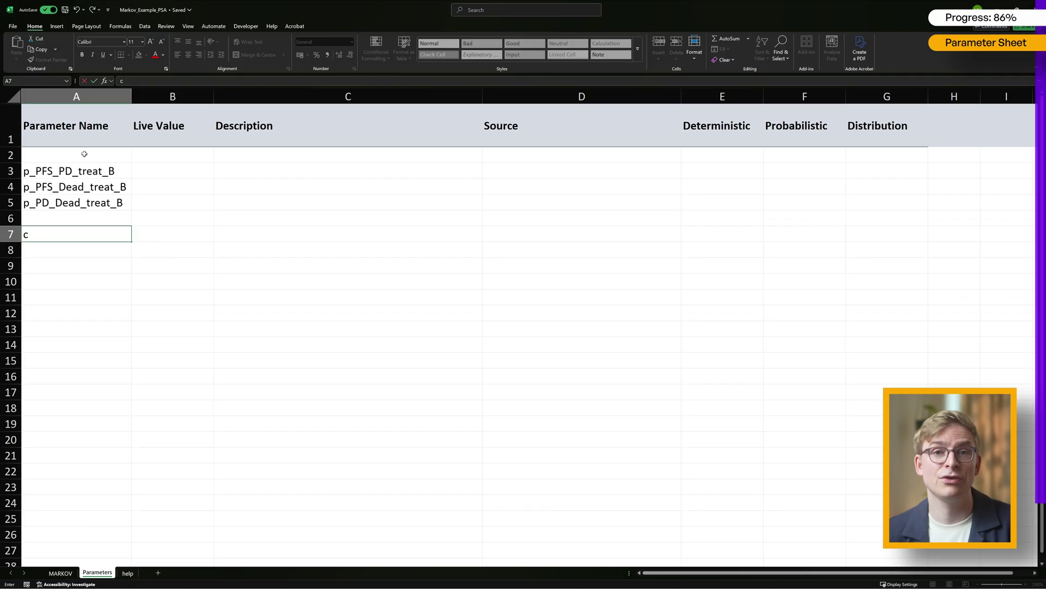
{"action": "type", "text": "PFS"}
{"action": "key", "text": "Return"}
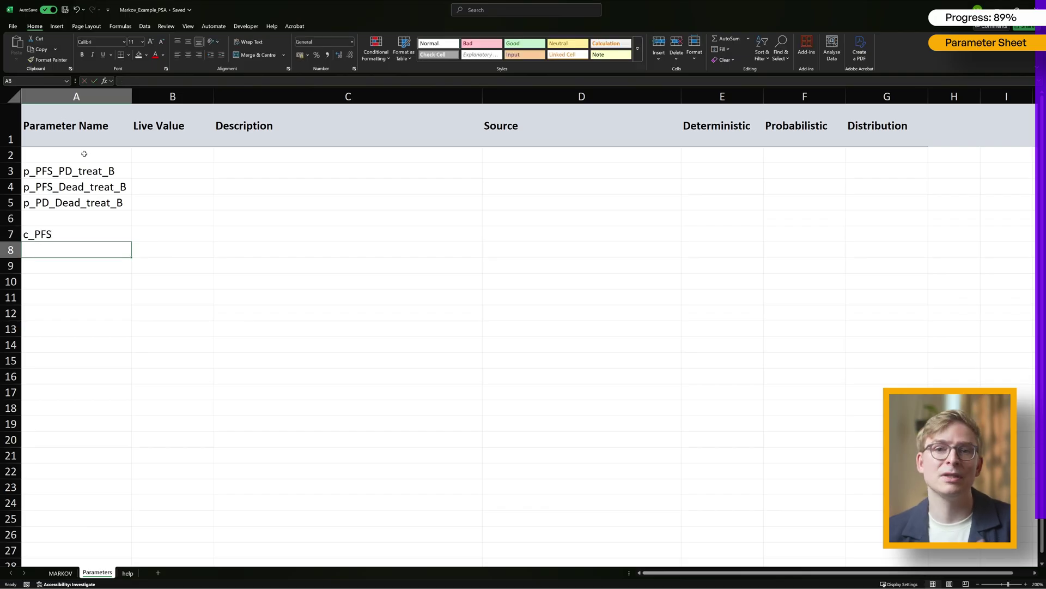
{"action": "type", "text": "c_"}
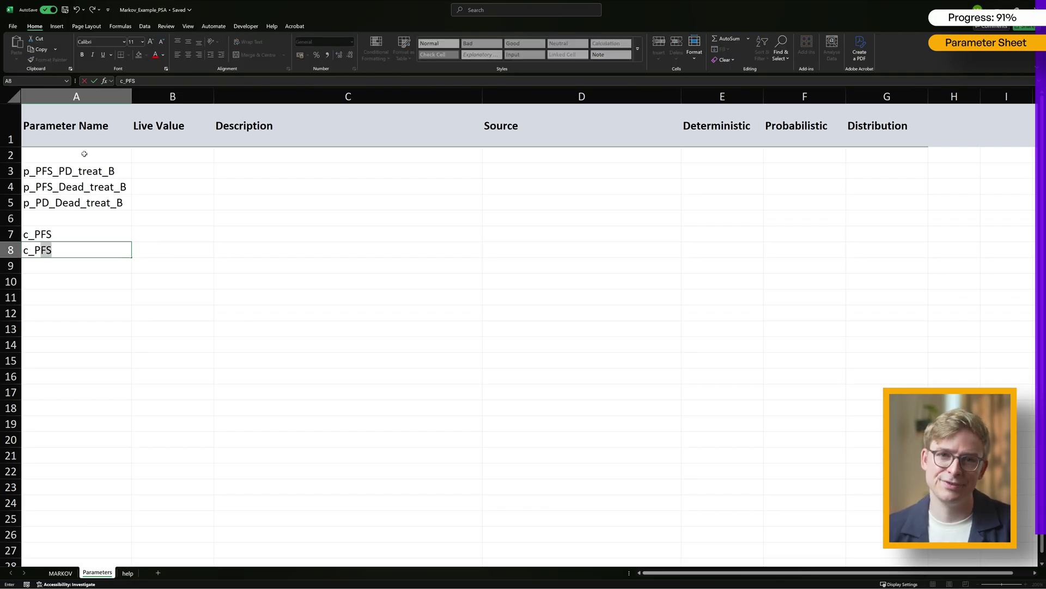
{"action": "type", "text": "PD"}
{"action": "key", "text": "Return"}
{"action": "key", "text": "Return"}
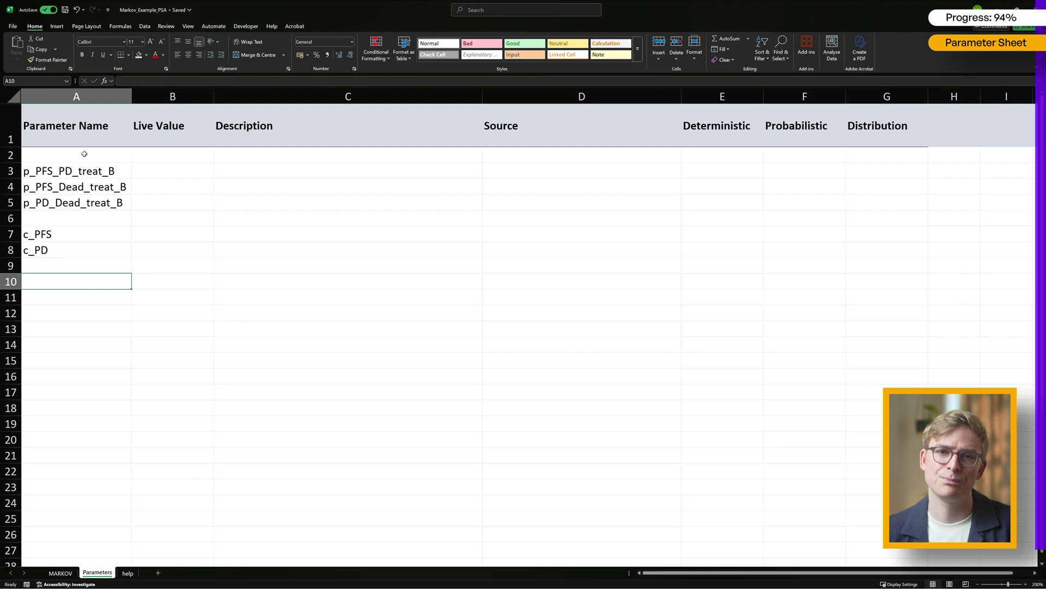
Step: Enter the utility parameter names u_PFS in A10 and u_PD in A11
{"action": "type", "text": "u_PFS"}
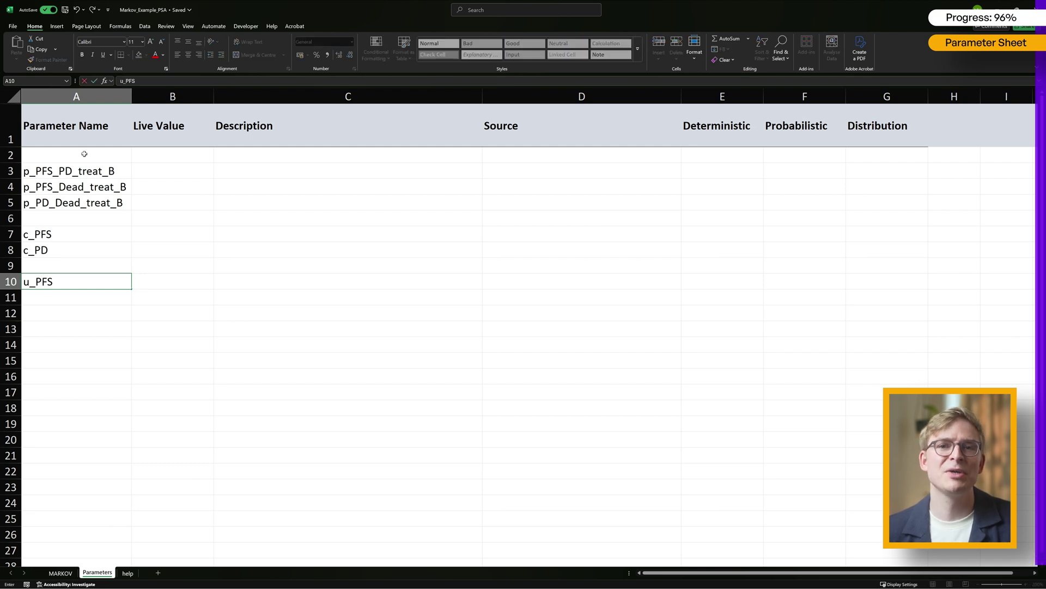
{"action": "key", "text": "Return"}
{"action": "type", "text": "u_PD"}
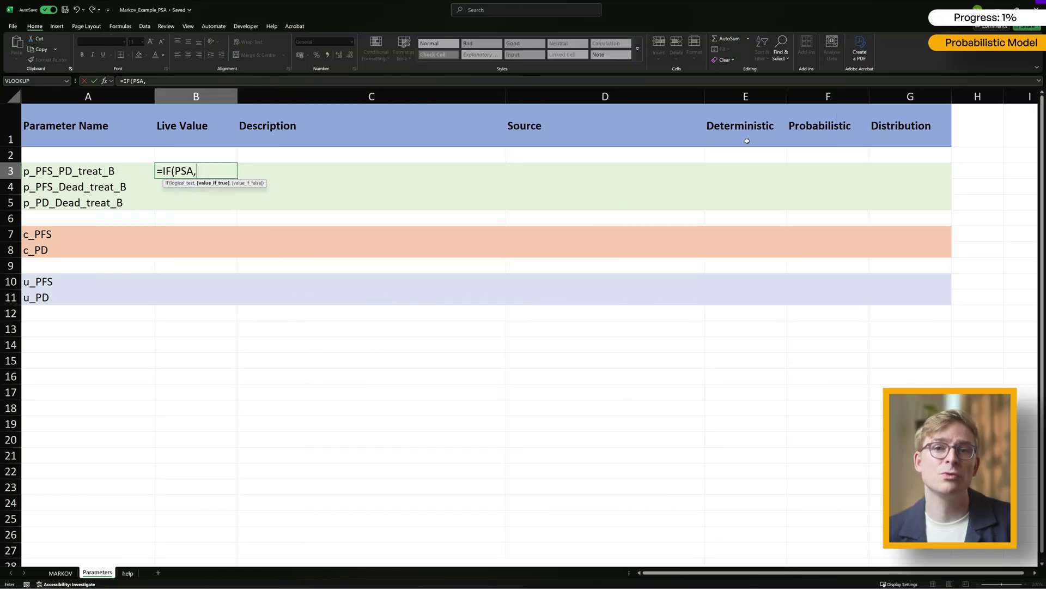
Step: Complete the live value formula in B3 as =IF(PSA,F3,E3)
{"action": "left_click", "coordinate": [830, 169]}
{"action": "left_click", "coordinate": [747, 170]}
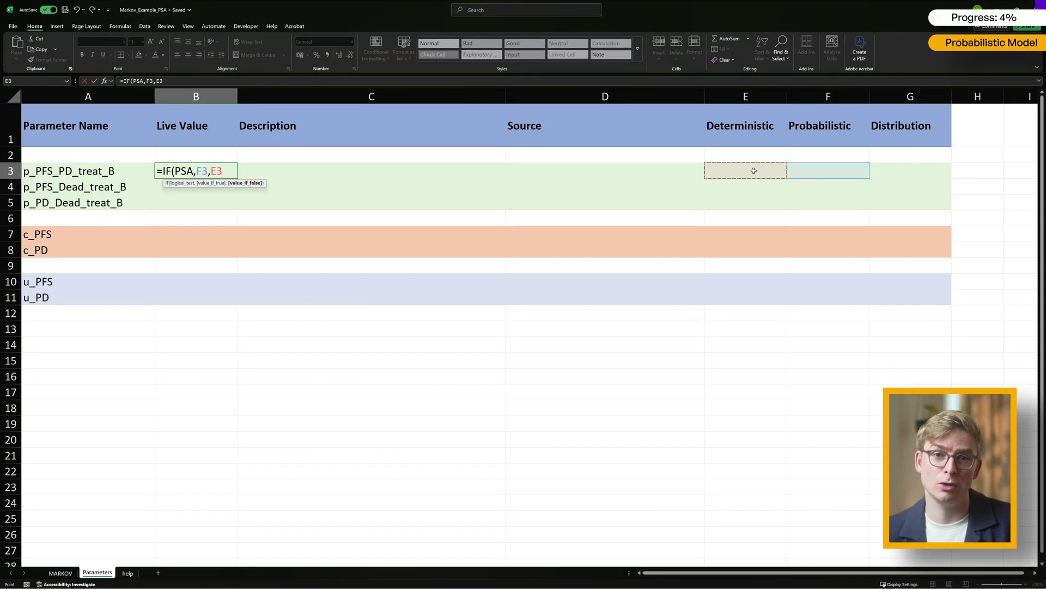
{"action": "type", "text": ")"}
{"action": "key", "text": "ctrl+Return"}
Step: Copy the B3 live value formula to the other probability, cost and utility rows in column B
{"action": "mouse_move", "coordinate": [238, 178]}
{"action": "left_mouse_down"}
{"action": "mouse_move", "coordinate": [238, 209]}
{"action": "mouse_move", "coordinate": [201, 248]}
{"action": "mouse_move", "coordinate": [196, 297]}
{"action": "left_mouse_up"}
{"action": "left_click", "coordinate": [196, 202]}
{"action": "key", "text": "ctrl+c"}
{"action": "key", "text": "ctrl+v"}
{"action": "key", "text": "ctrl+v"}
Step: Match the Live Value cells in the utility, cost and probability rows to column A's formatting using Format Painter
{"action": "left_click", "coordinate": [267, 283]}
{"action": "left_click", "coordinate": [126, 279]}
{"action": "left_click", "coordinate": [51, 60]}
{"action": "left_click", "coordinate": [252, 311]}
{"action": "left_click", "coordinate": [55, 234]}
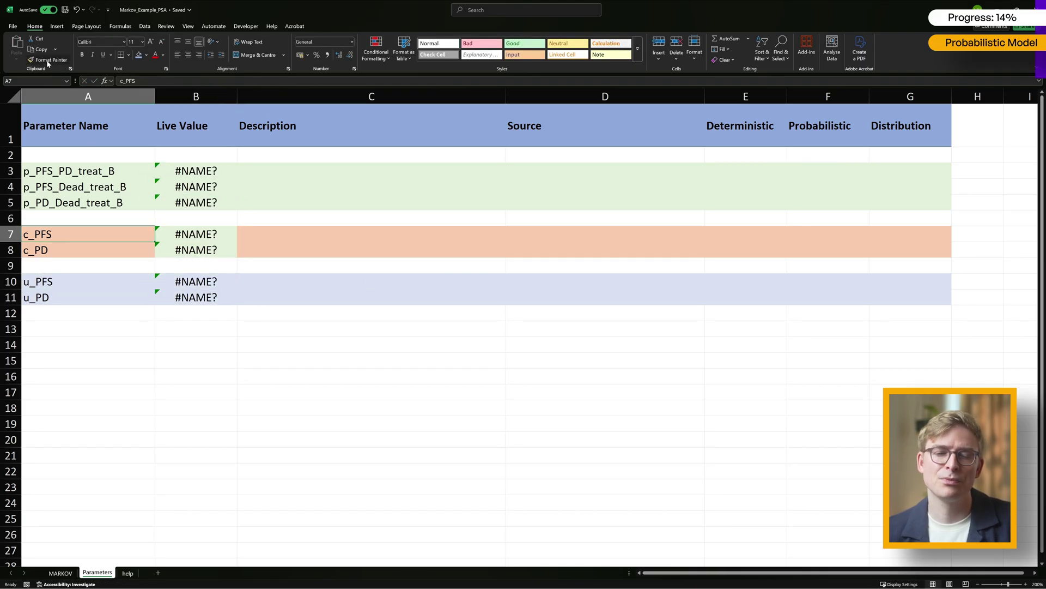
{"action": "left_click", "coordinate": [48, 60]}
{"action": "left_click_drag", "start_coordinate": [197, 234], "coordinate": [196, 249]}
{"action": "left_click", "coordinate": [68, 171]}
{"action": "left_click", "coordinate": [48, 60]}
{"action": "left_click_drag", "start_coordinate": [199, 170], "coordinate": [197, 202]}
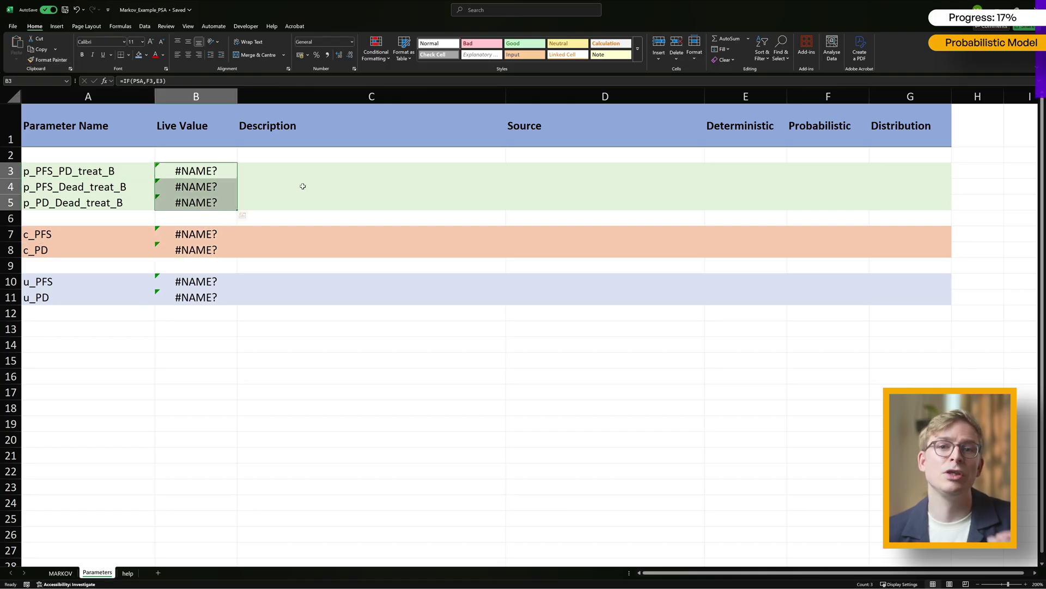
{"action": "left_click", "coordinate": [301, 187]}
{"action": "left_click", "coordinate": [391, 331]}
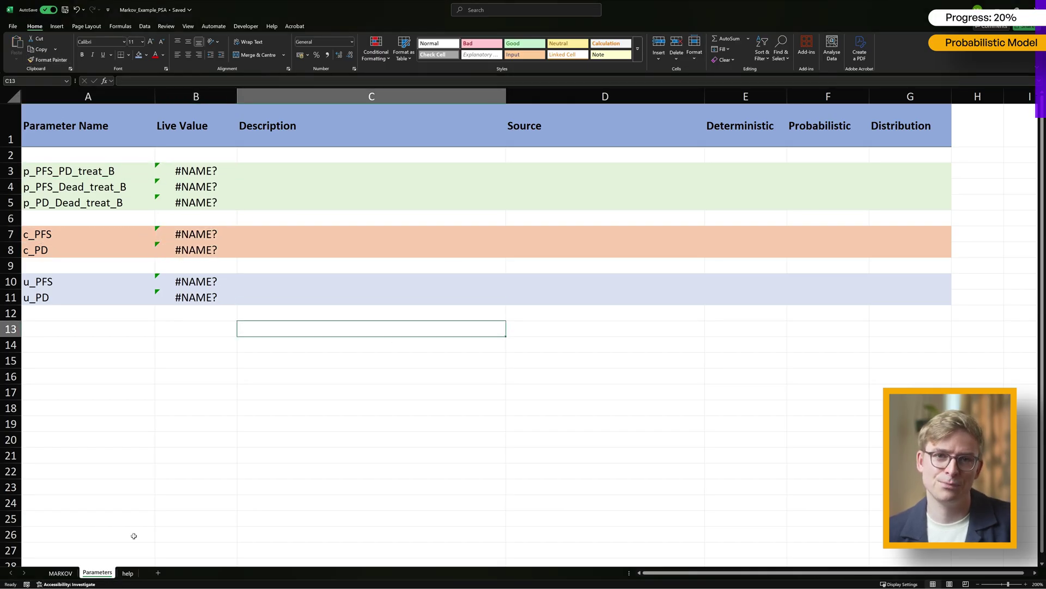
Step: Add a PSA switch on the help sheet with the label PSA in M1 and the value 0 in N1
{"action": "left_click", "coordinate": [127, 573]}
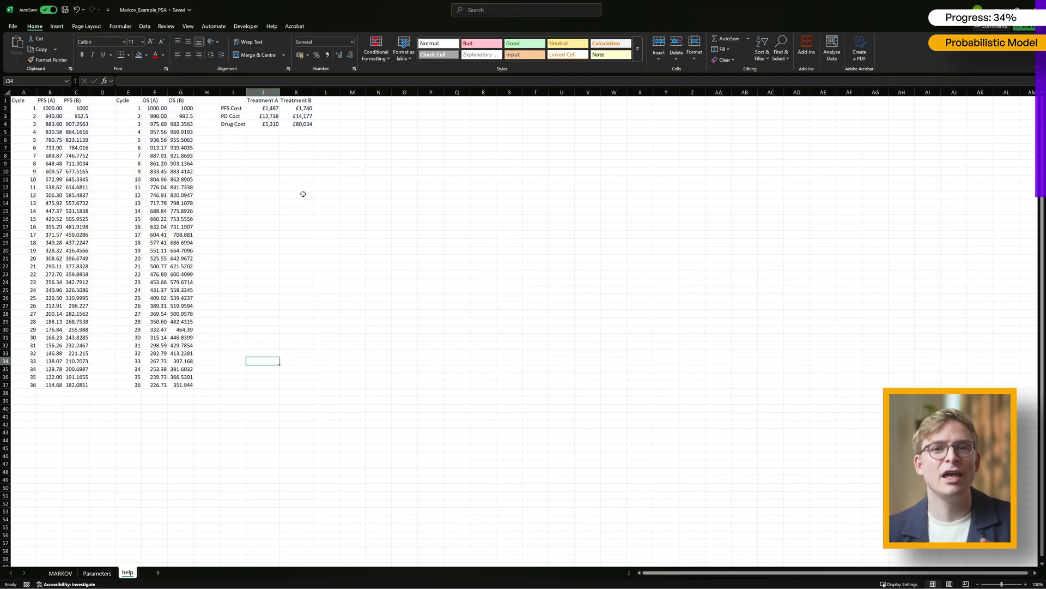
{"action": "left_click", "coordinate": [356, 103]}
{"action": "type", "text": "PSA"}
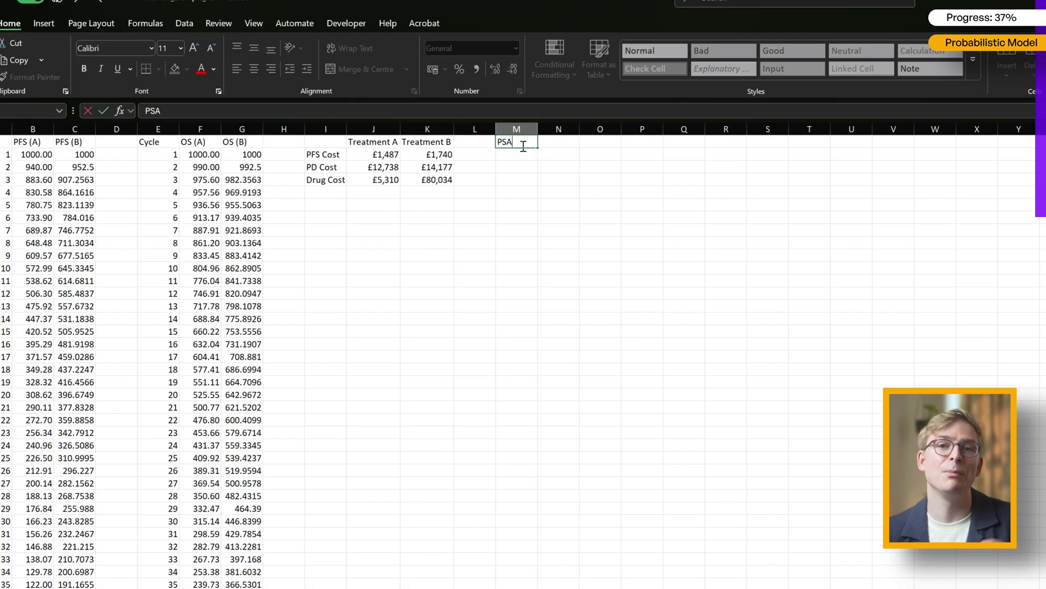
{"action": "key", "text": "Tab"}
{"action": "type", "text": "0"}
{"action": "key", "text": "ctrl+Return"}
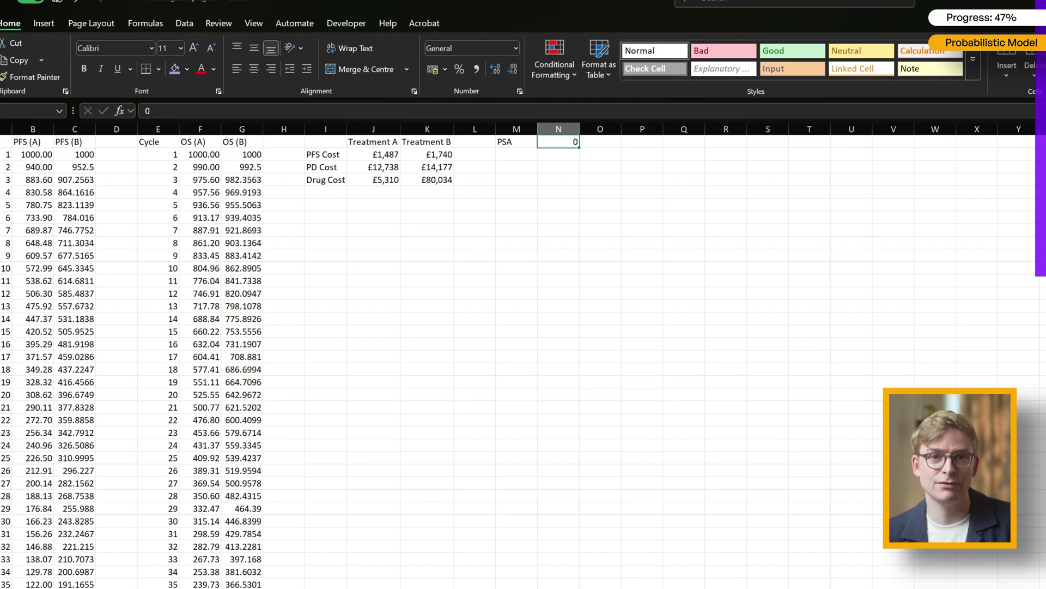
Step: Shade the PSA switch cells M1:N1 light gold and define the name PSA for N1, for use on the Parameters sheet
{"action": "scroll", "coordinate": [524, 354], "scroll_direction": "up", "scroll_amount": 4}
{"action": "left_click", "coordinate": [1044, 333]}
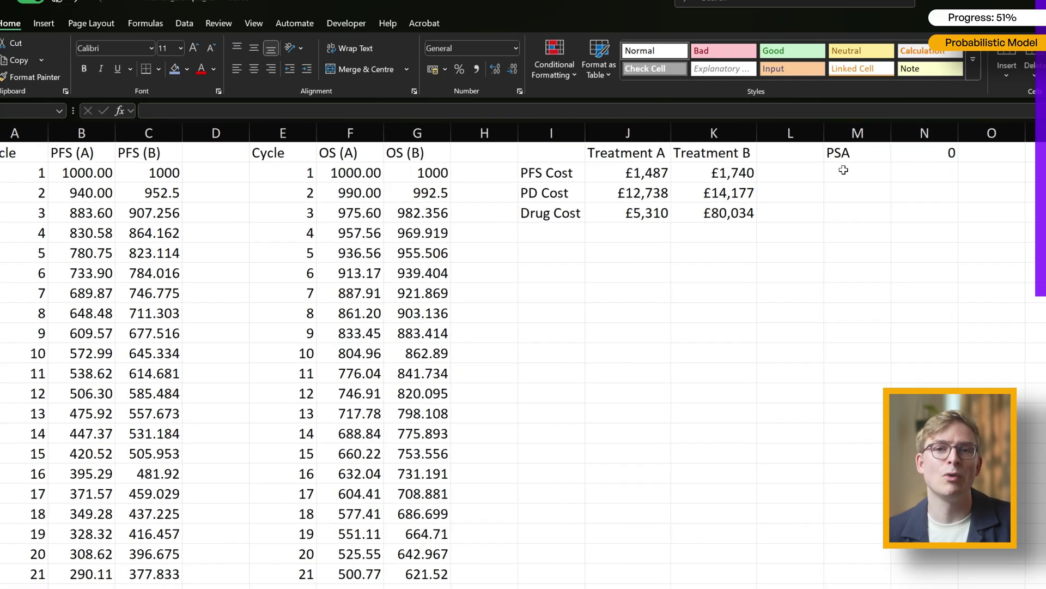
{"action": "left_click", "coordinate": [845, 157]}
{"action": "key", "text": "shift+Right"}
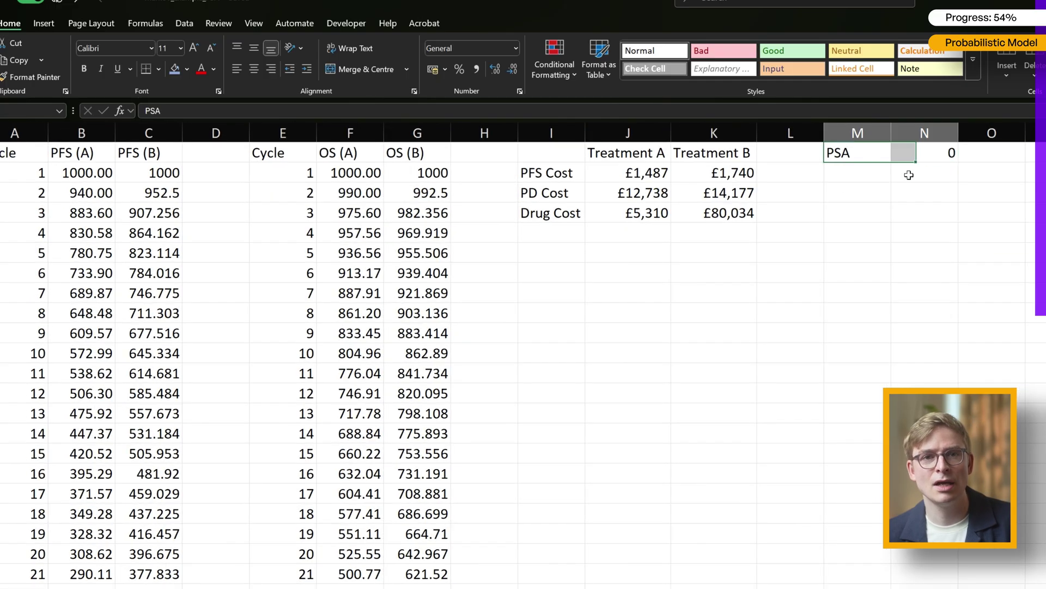
{"action": "left_click", "coordinate": [187, 69]}
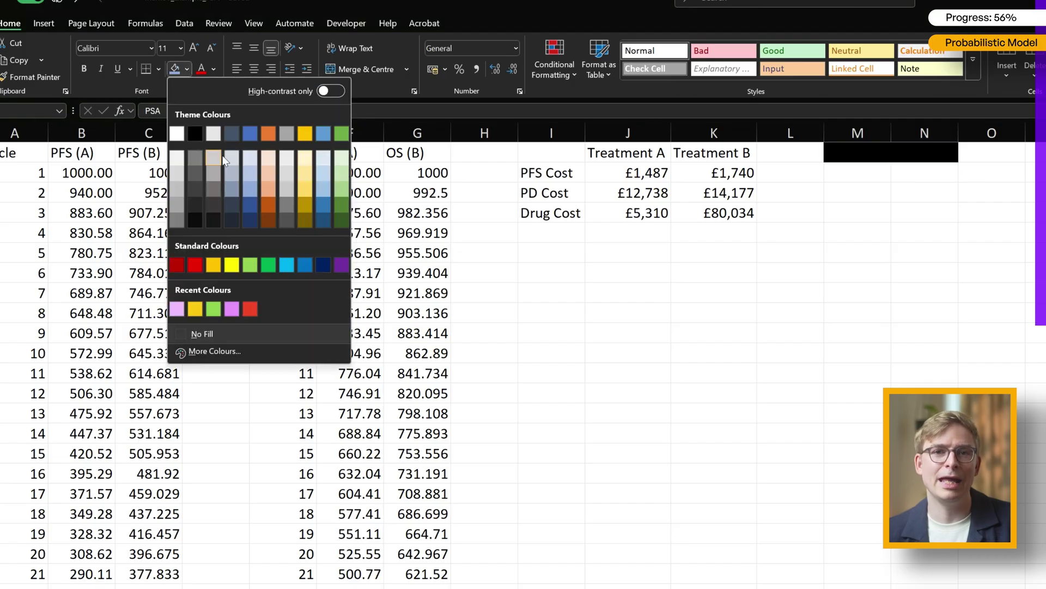
{"action": "left_click", "coordinate": [305, 182]}
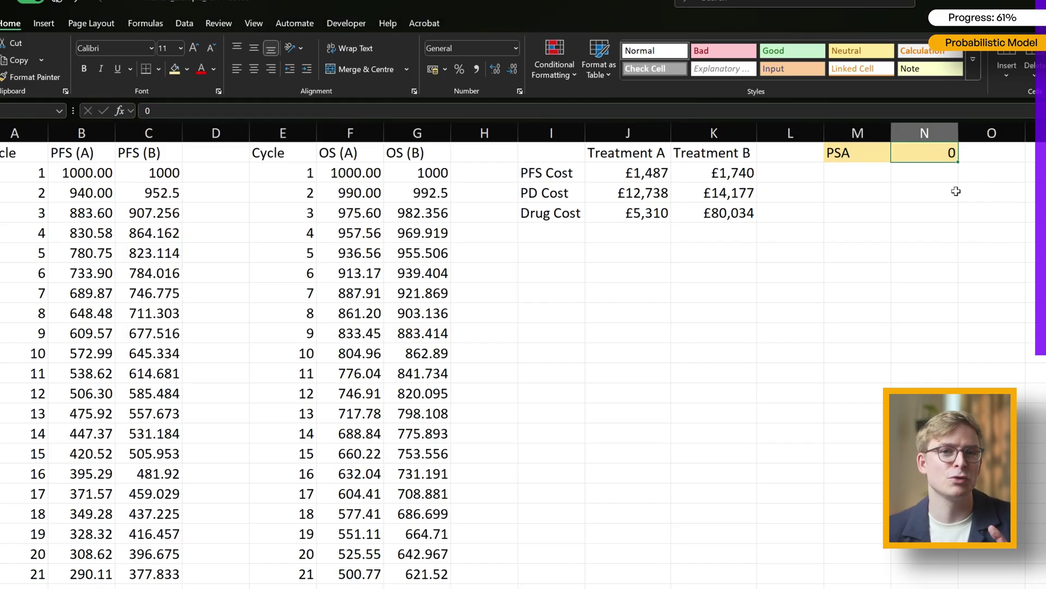
{"action": "left_click", "coordinate": [109, 573]}
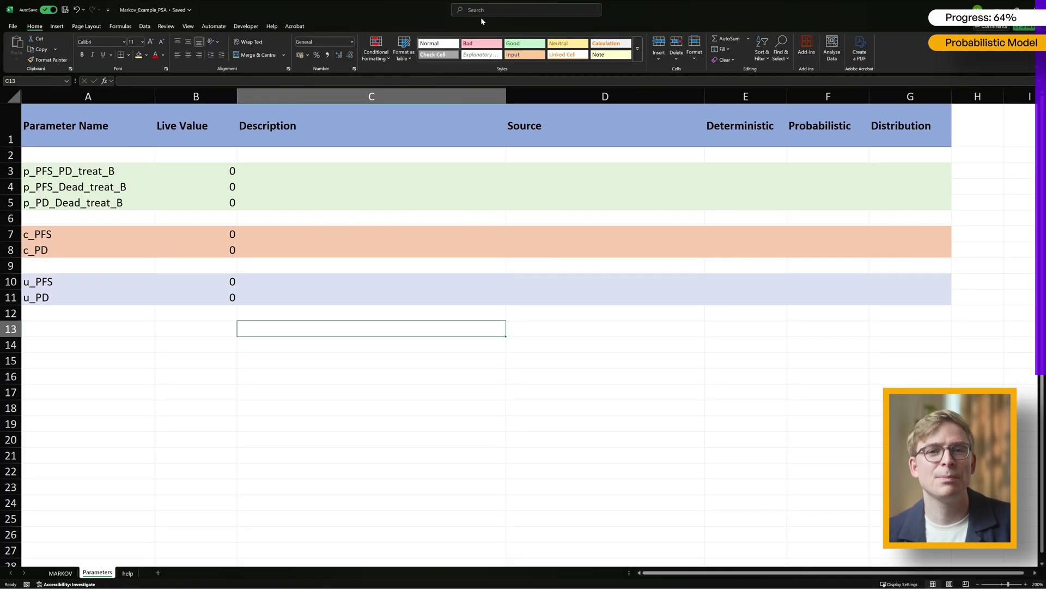
{"action": "key", "text": "Down"}
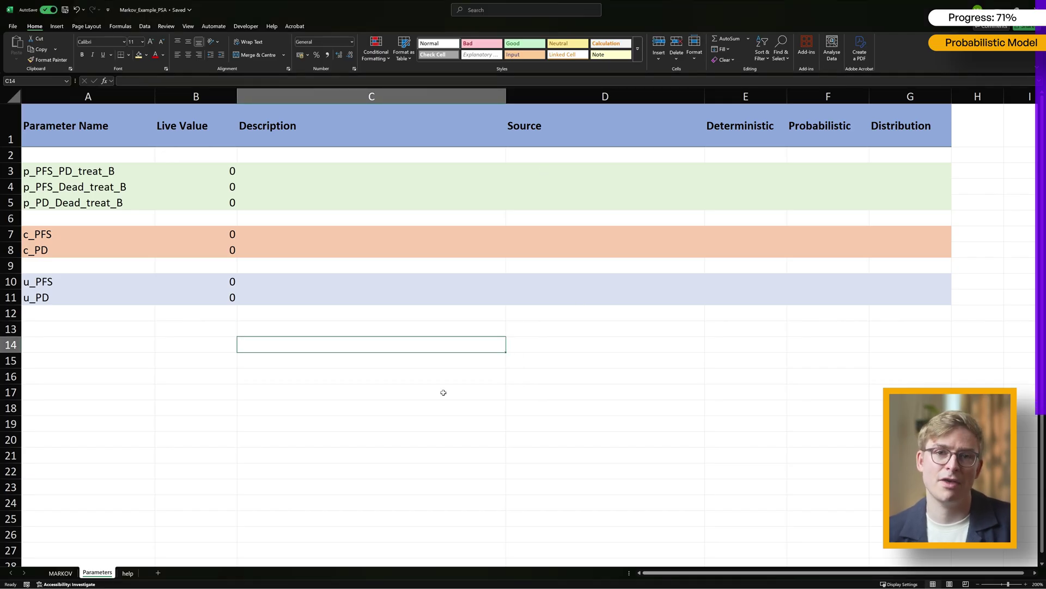
Step: Copy Treatment B's PFS-to-PD (0.04) and PFS-to-Dead (0.0075) probabilities from the MARKOV sheet as values into E3 and E4 of Parameters
{"action": "left_click", "coordinate": [60, 573]}
{"action": "left_click_drag", "start_coordinate": [733, 572], "coordinate": [795, 576]}
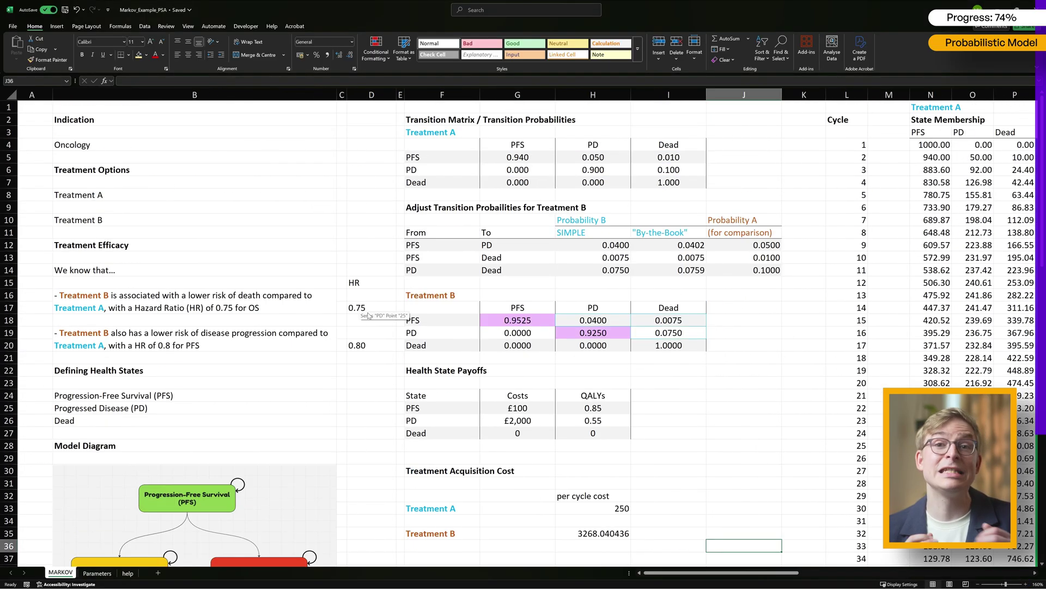
{"action": "left_click", "coordinate": [97, 573]}
{"action": "right_click", "coordinate": [740, 171]}
{"action": "left_click", "coordinate": [772, 226]}
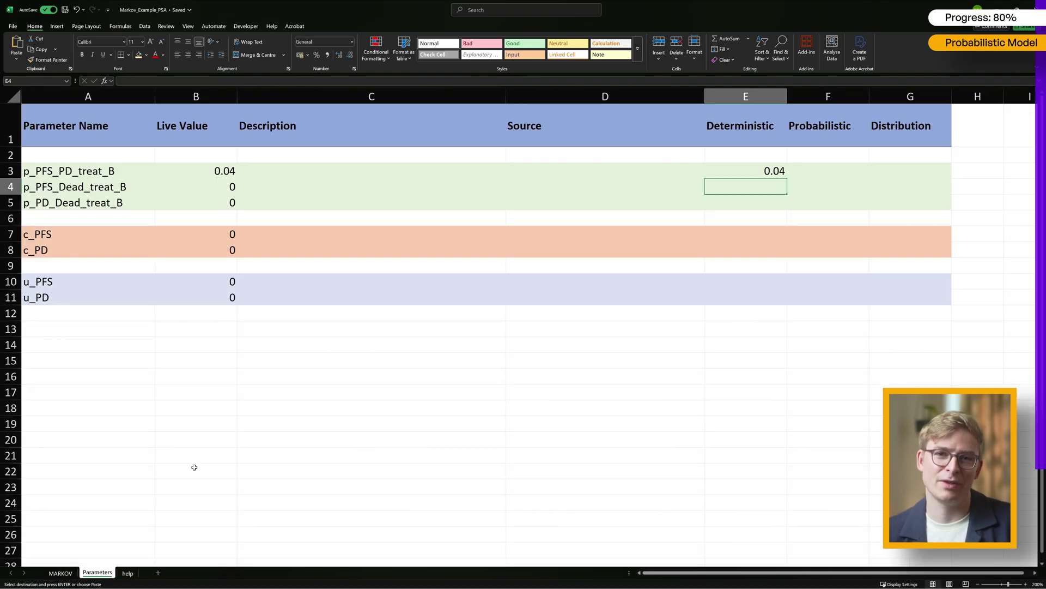
{"action": "right_click", "coordinate": [752, 187]}
{"action": "left_click", "coordinate": [784, 241]}
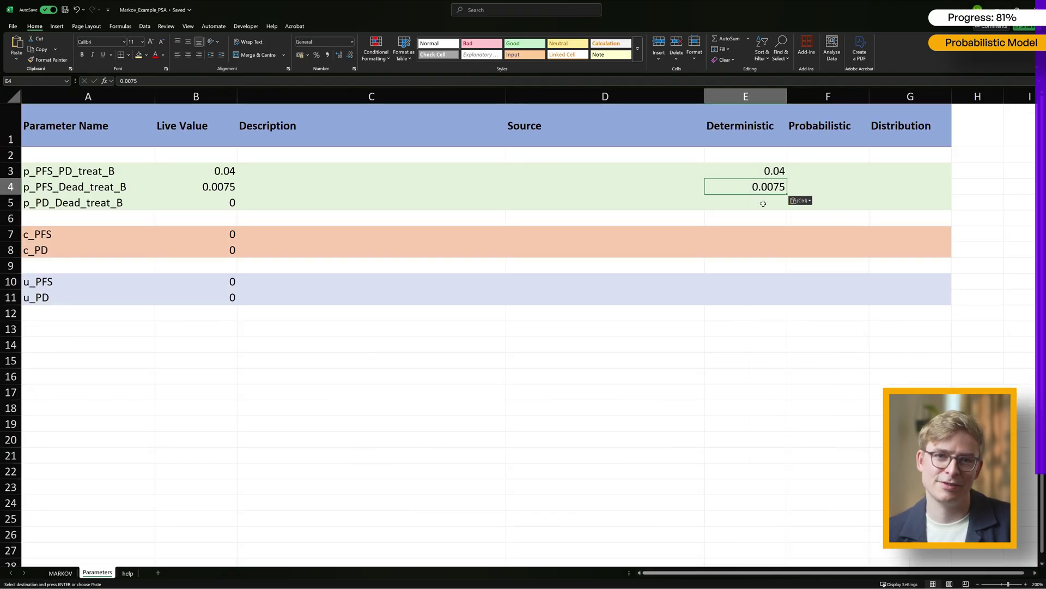
Step: Copy Treatment B's PD-to-Dead probability, 0.075, from I19 of the MARKOV sheet as a value into E5 of Parameters
{"action": "left_click", "coordinate": [766, 206]}
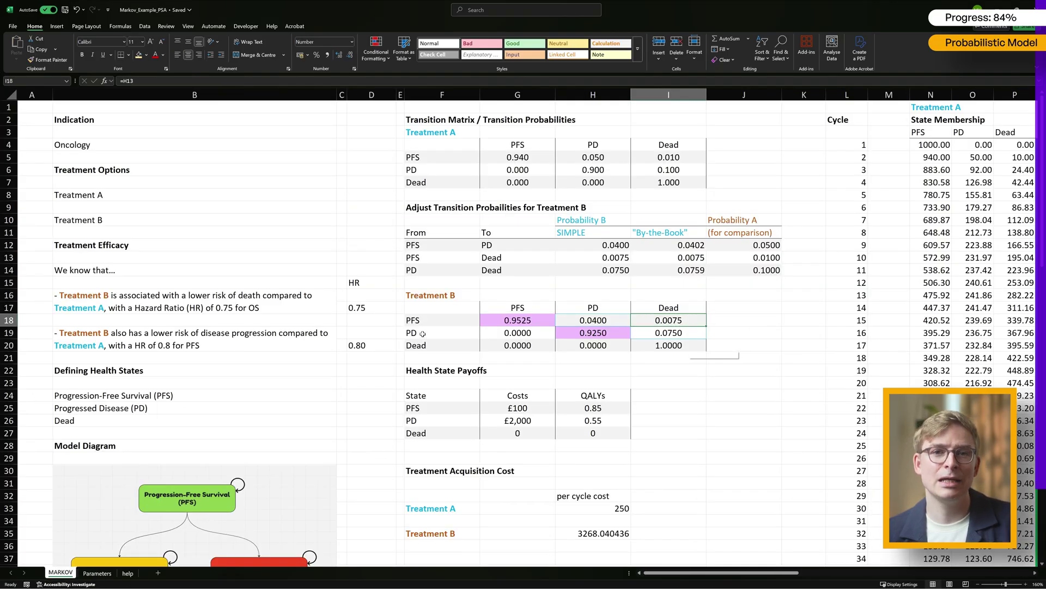
{"action": "key", "text": "Down"}
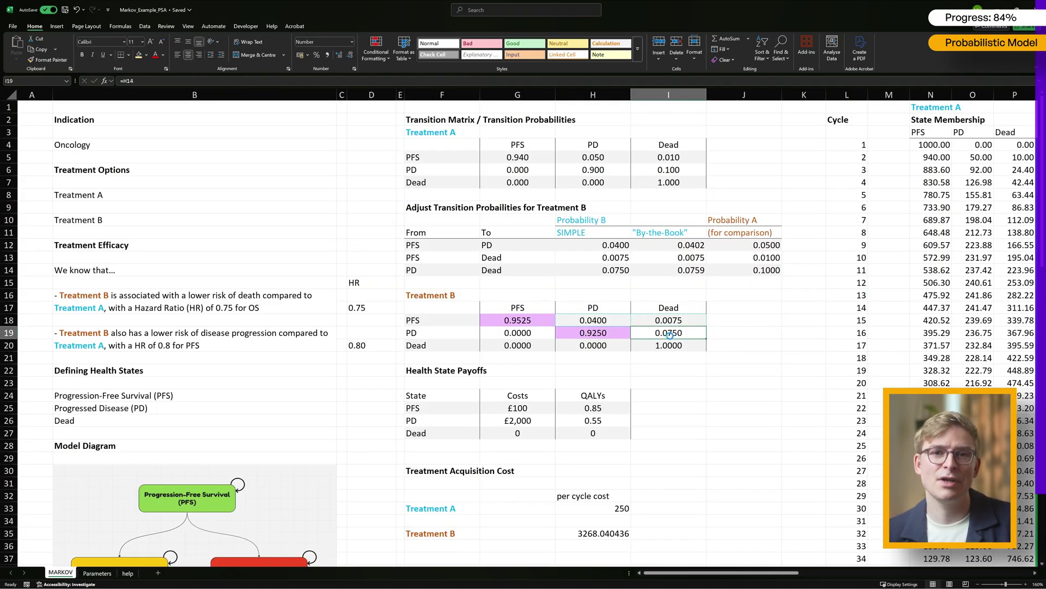
{"action": "key", "text": "ctrl+c"}
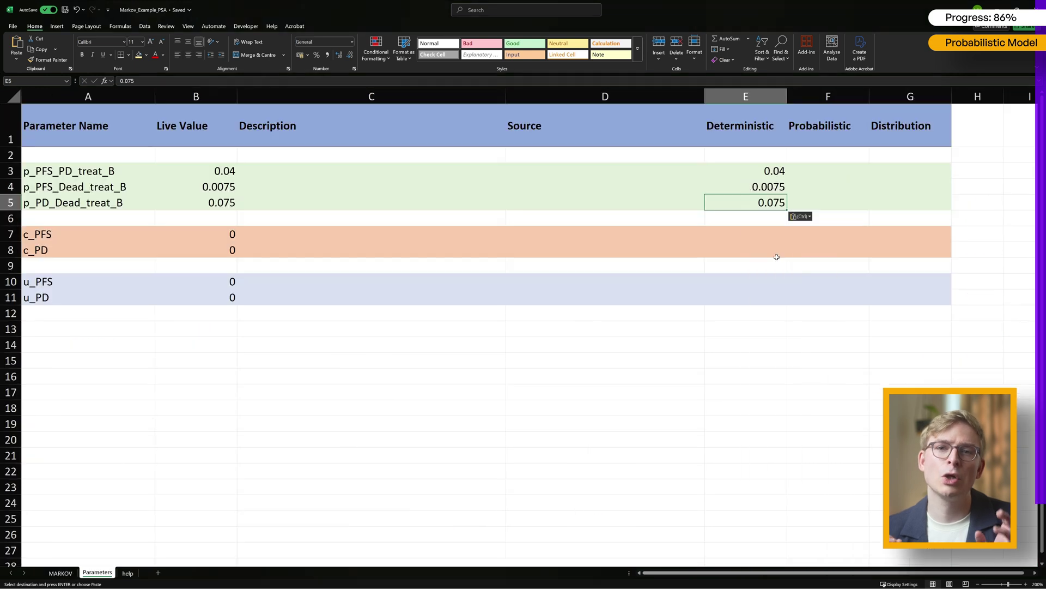
{"action": "key", "text": "Down"}
{"action": "key", "text": "Down"}
{"action": "key", "text": "Home"}
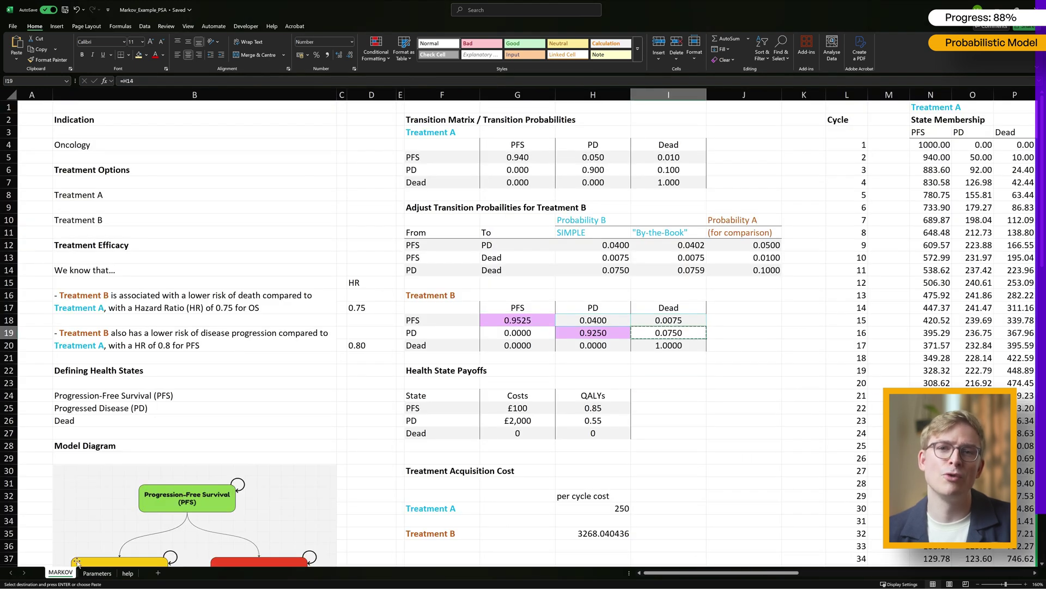
{"action": "key", "text": "Left"}
{"action": "key", "text": "Down"}
{"action": "key", "text": "ctrl+c"}
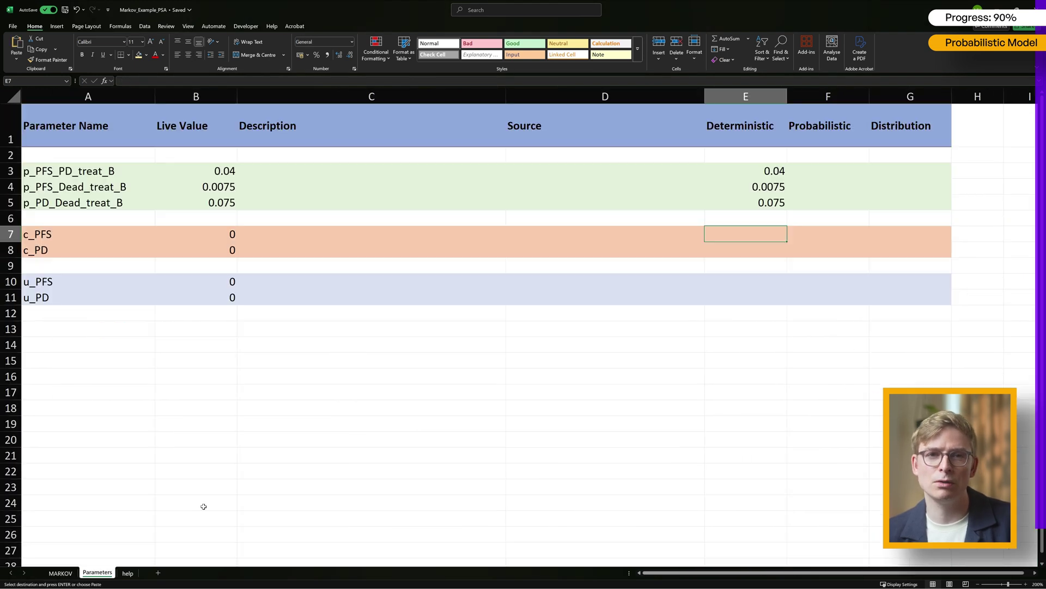
{"action": "key", "text": "ctrl+v"}
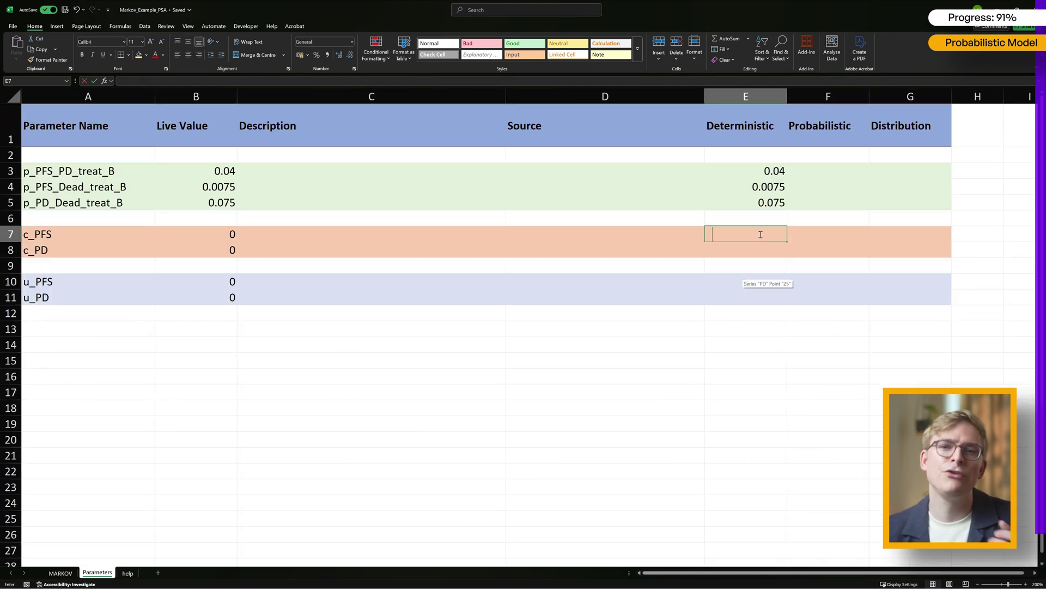
Step: Fill in the deterministic costs 100 in E7 and 2000 in E8, and the utilities 0.85 in E10 and 0.55 in E11
{"action": "type", "text": "2000"}
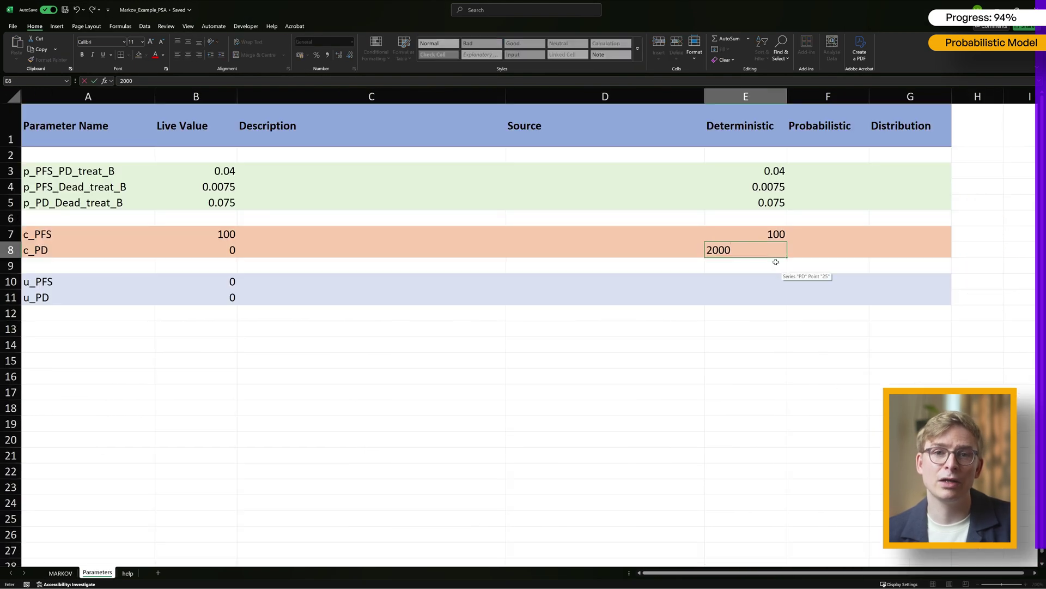
{"action": "key", "text": "Return"}
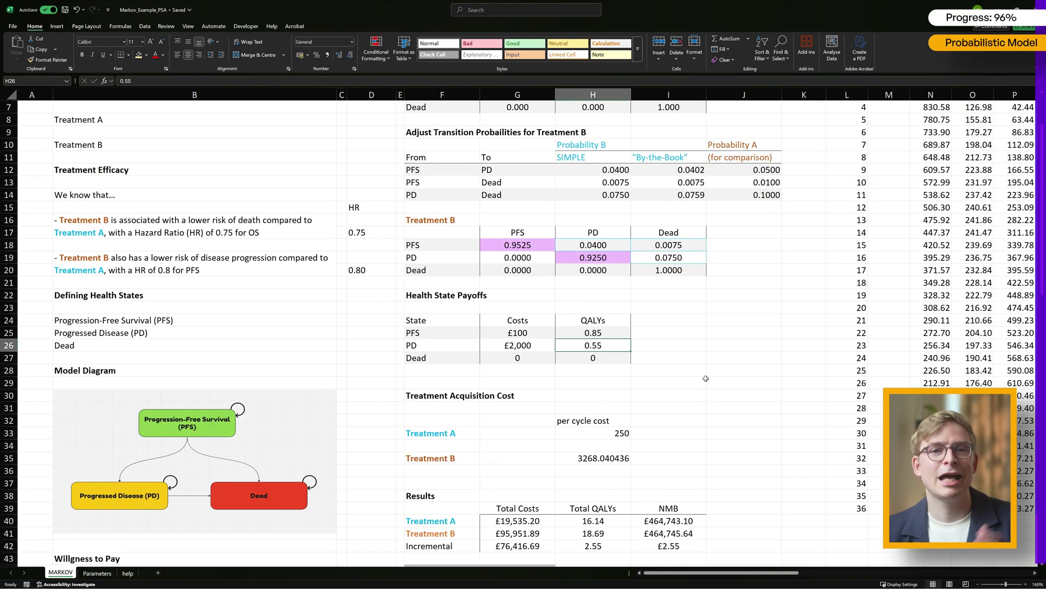
{"action": "key", "text": "Right"}
{"action": "right_click", "coordinate": [763, 282]}
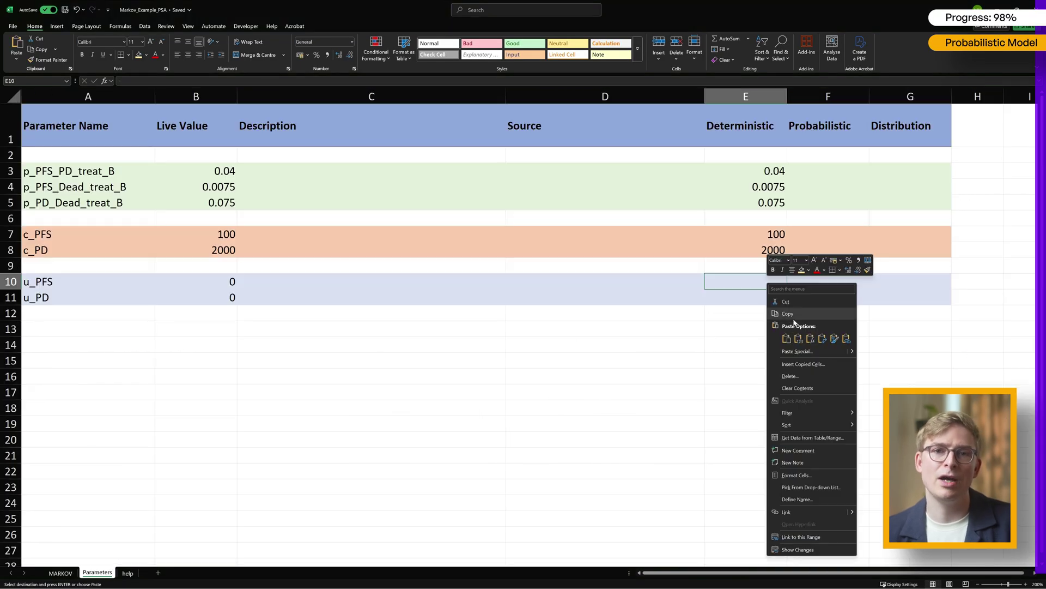
{"action": "key", "text": "Down"}
{"action": "key", "text": "ctrl+c"}
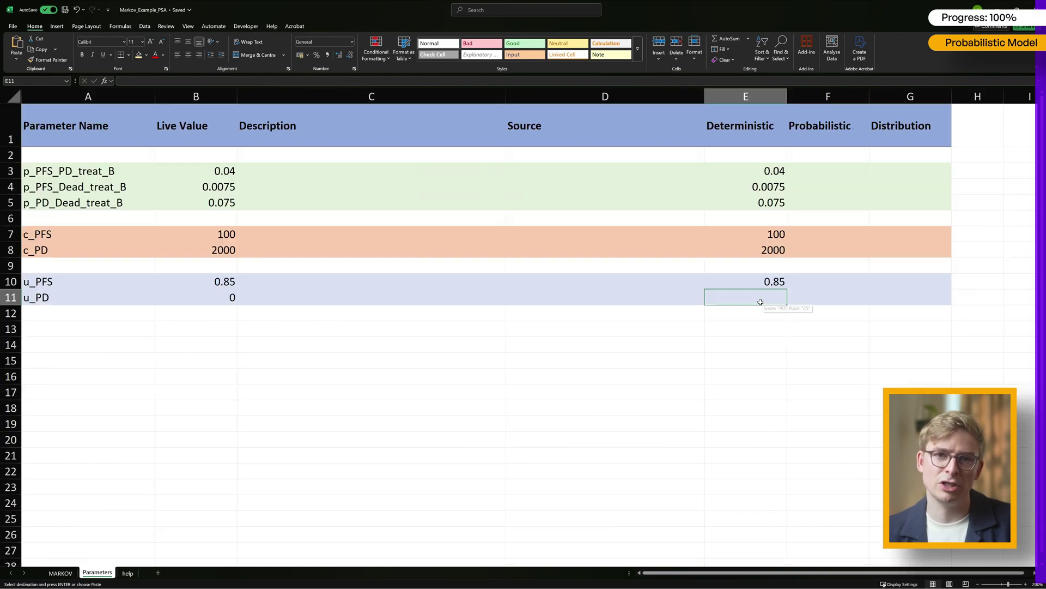
{"action": "key", "text": "ctrl+v"}
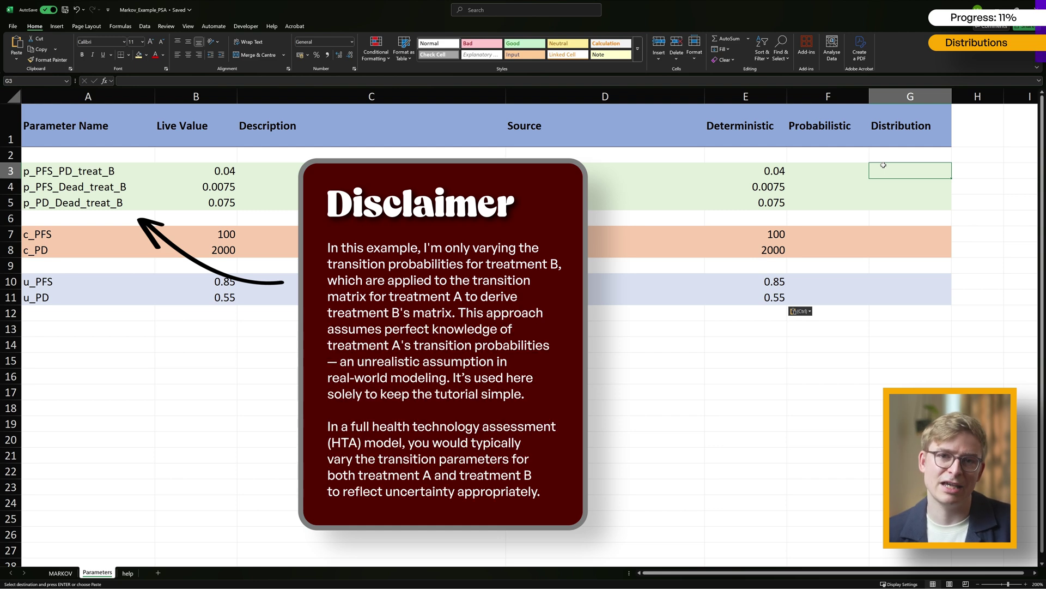
Step: Enter Beta as the distribution for the three transition probabilities in G3:G5
{"action": "type", "text": "Beta"}
{"action": "key", "text": "Return"}
{"action": "type", "text": "Beta"}
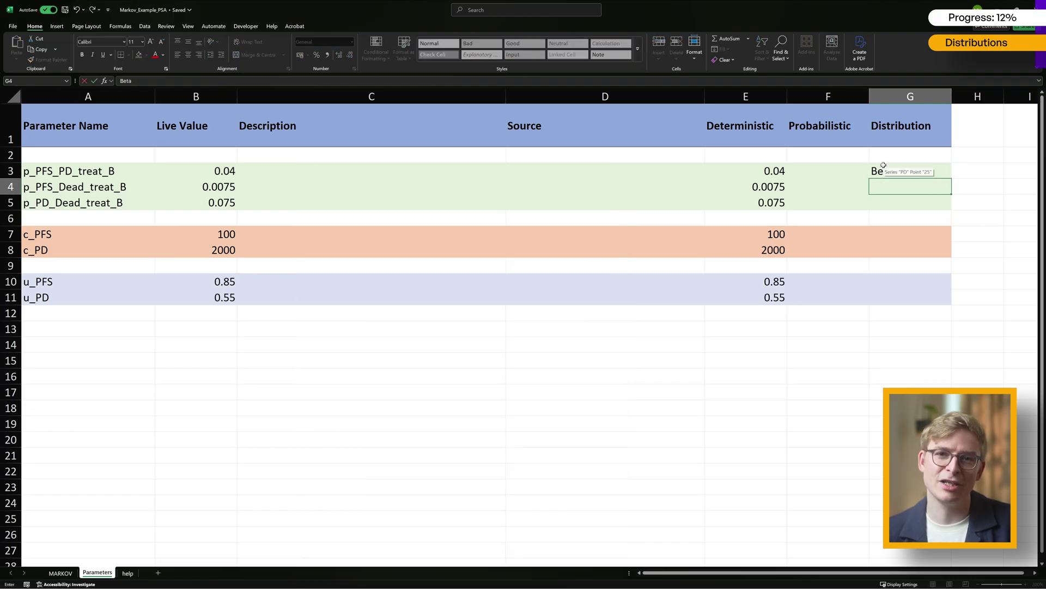
{"action": "key", "text": "Return"}
{"action": "type", "text": "Beta"}
{"action": "key", "text": "ctrl+Return"}
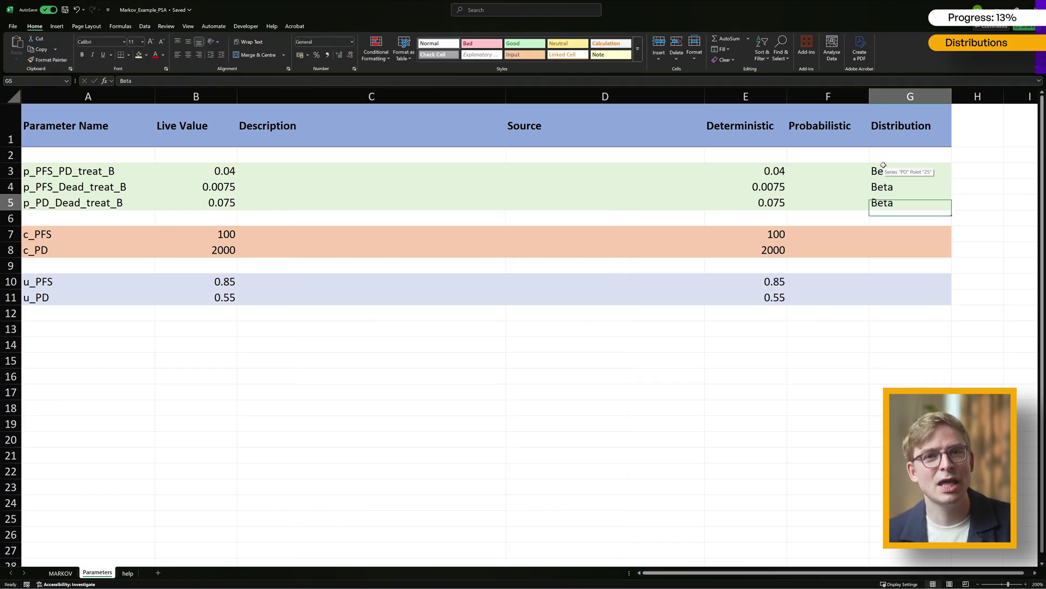
{"action": "key", "text": "alt+Tab"}
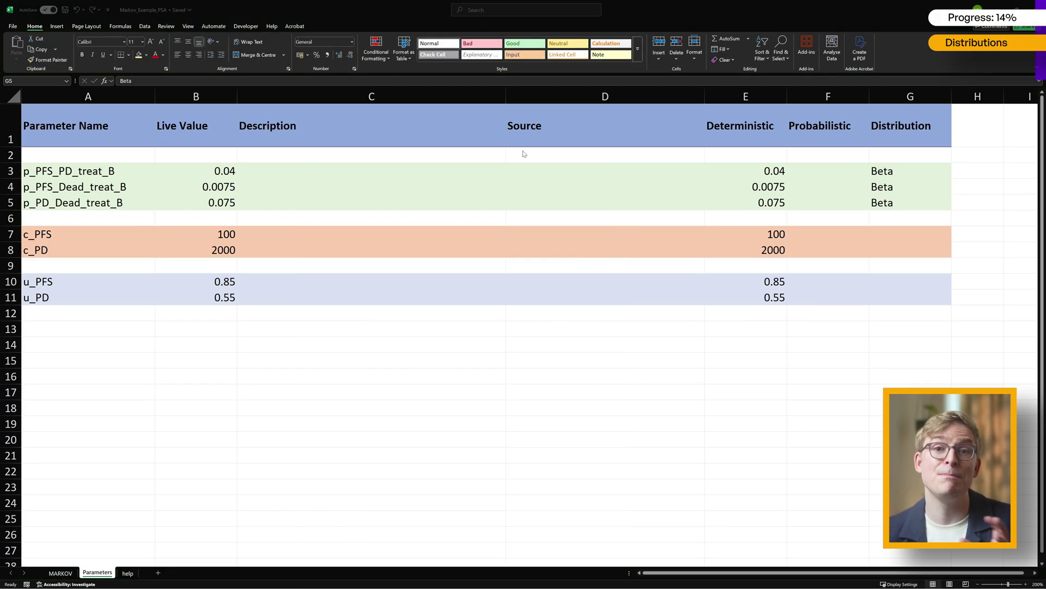
Step: Enter the probabilistic formula =BETA.INV(RAND(),4,96) for p_PFS_PD_treat_B in F3
{"action": "left_click", "coordinate": [811, 170]}
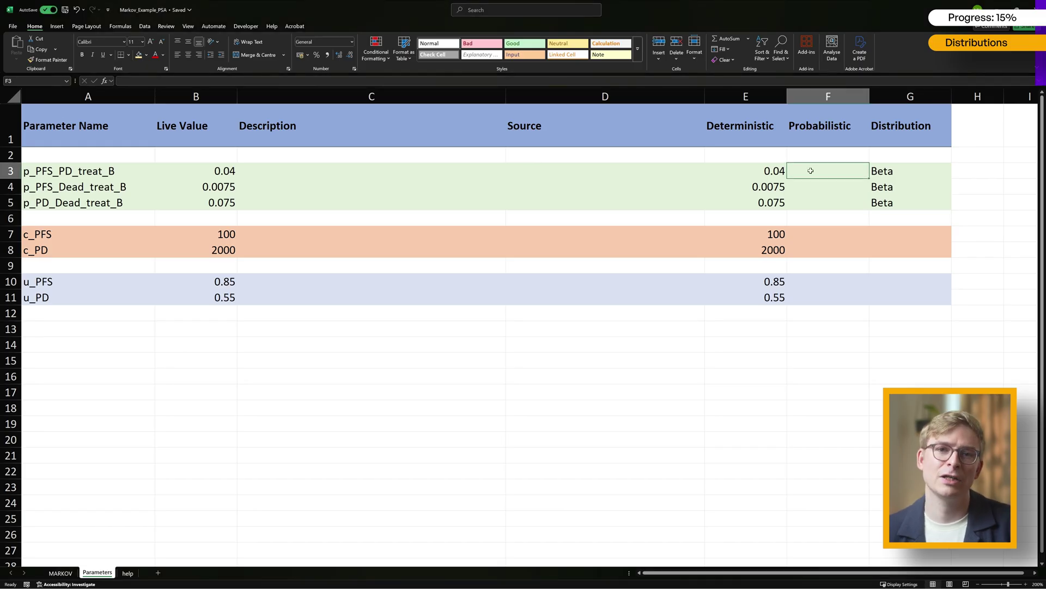
{"action": "type", "text": "=beta"}
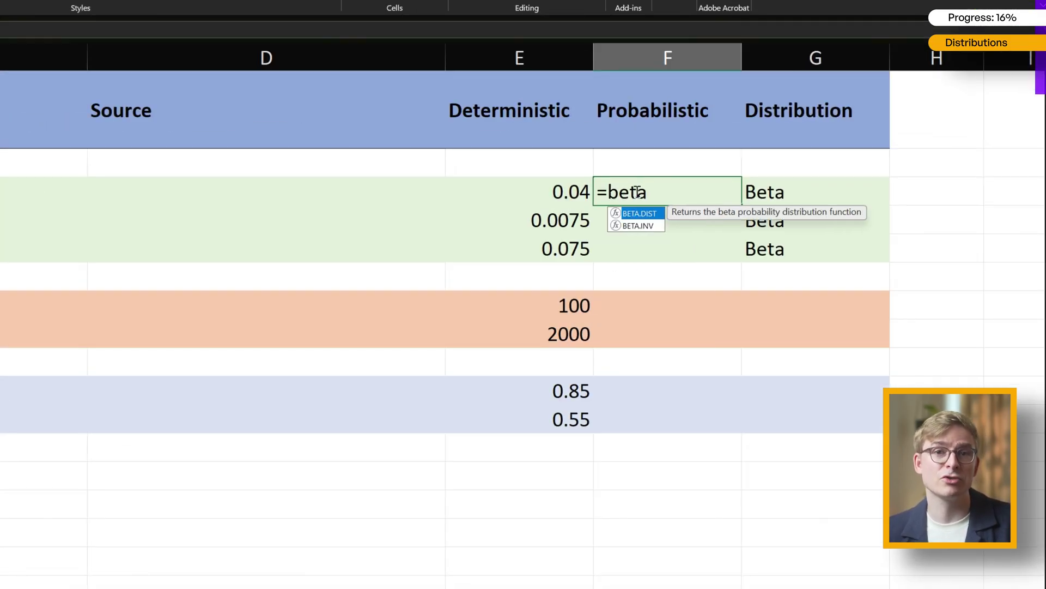
{"action": "type", "text": "."}
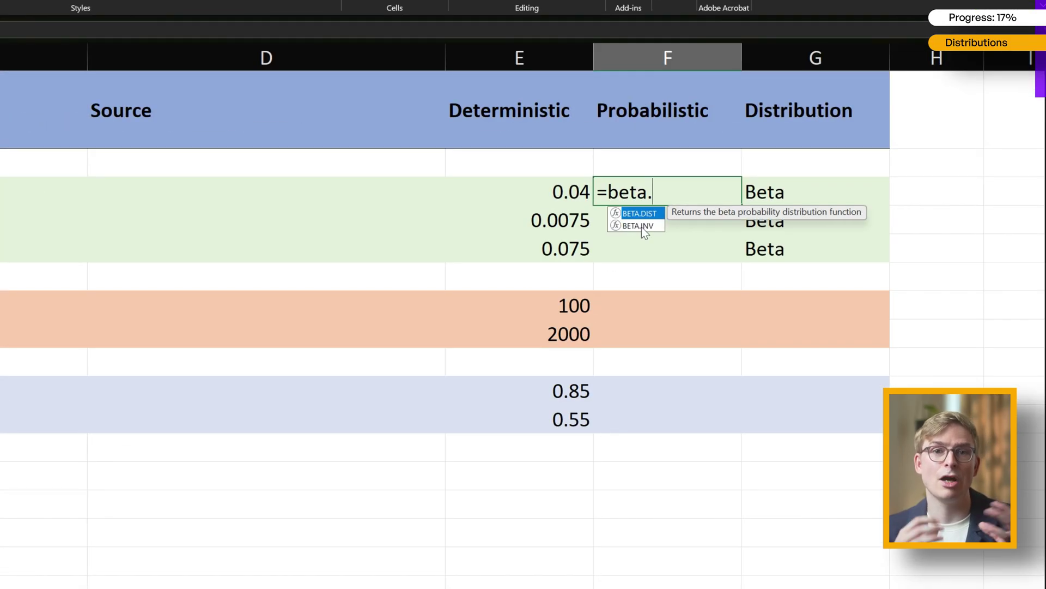
{"action": "double_click", "coordinate": [646, 227]}
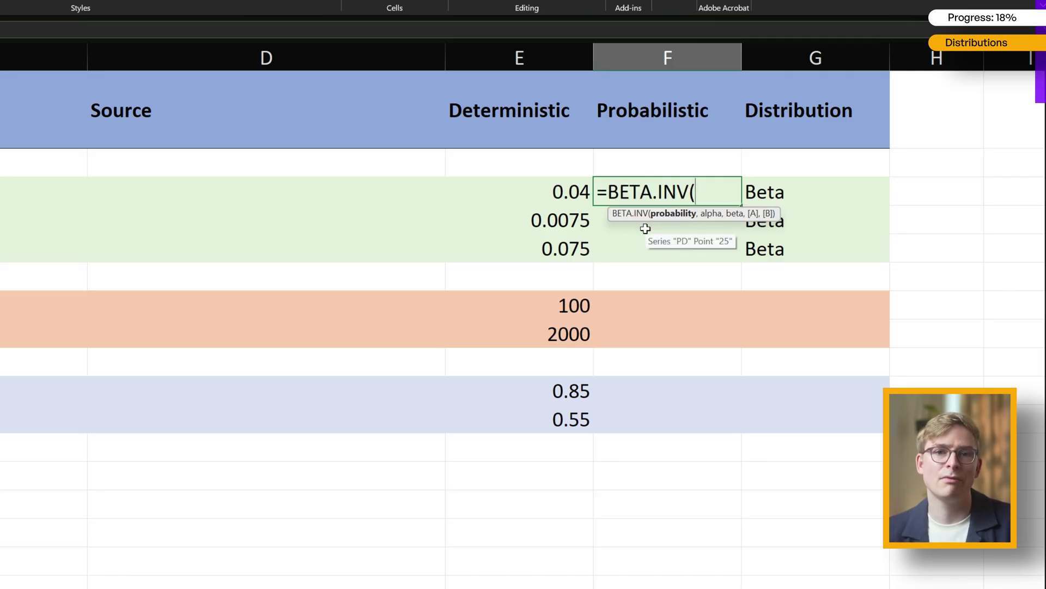
{"action": "type", "text": "rand"}
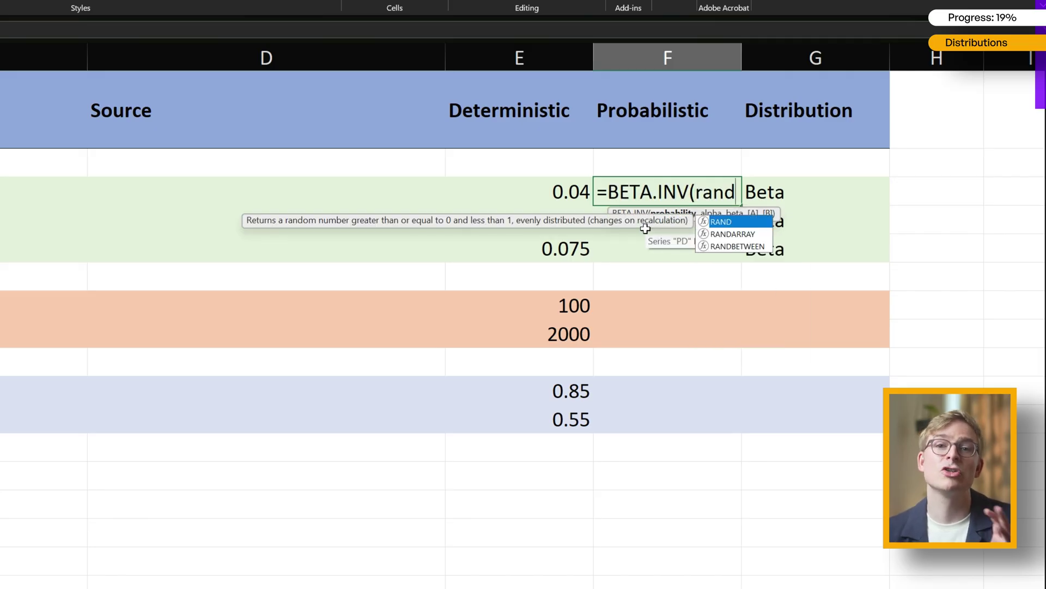
{"action": "double_click", "coordinate": [745, 223]}
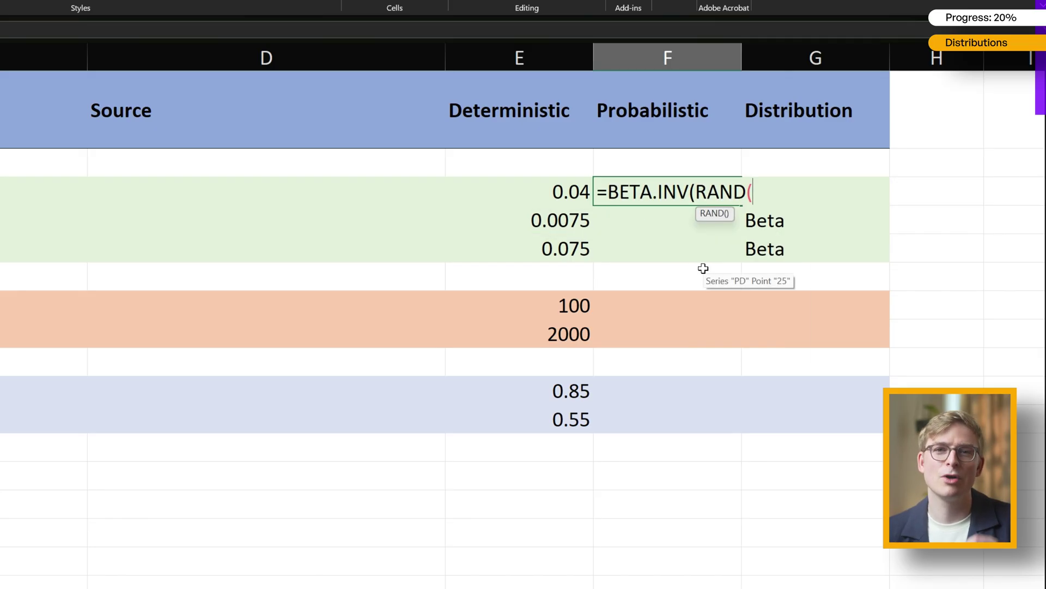
{"action": "type", "text": ")"}
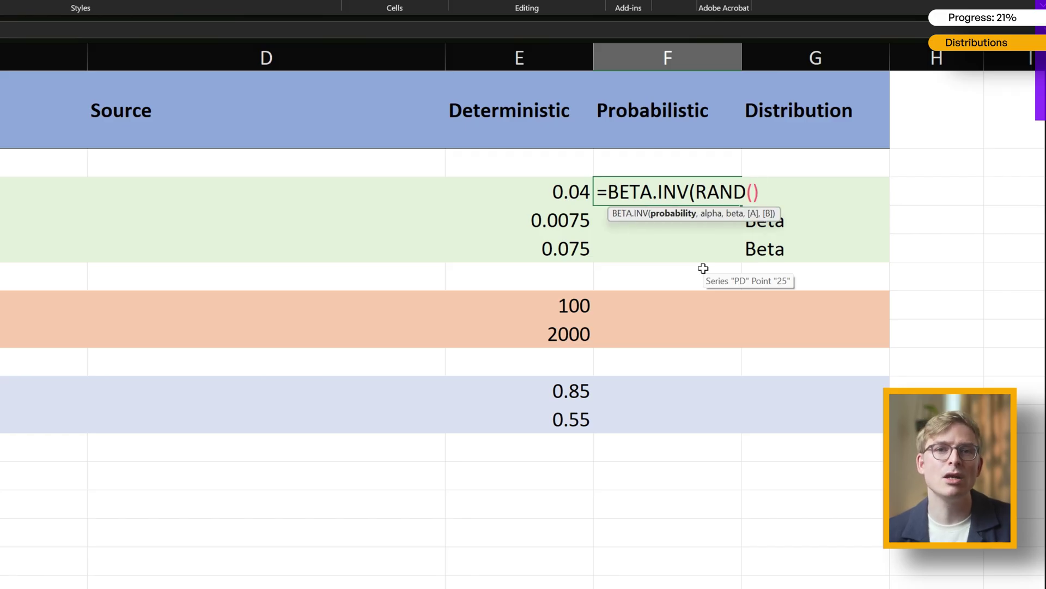
{"action": "type", "text": ","}
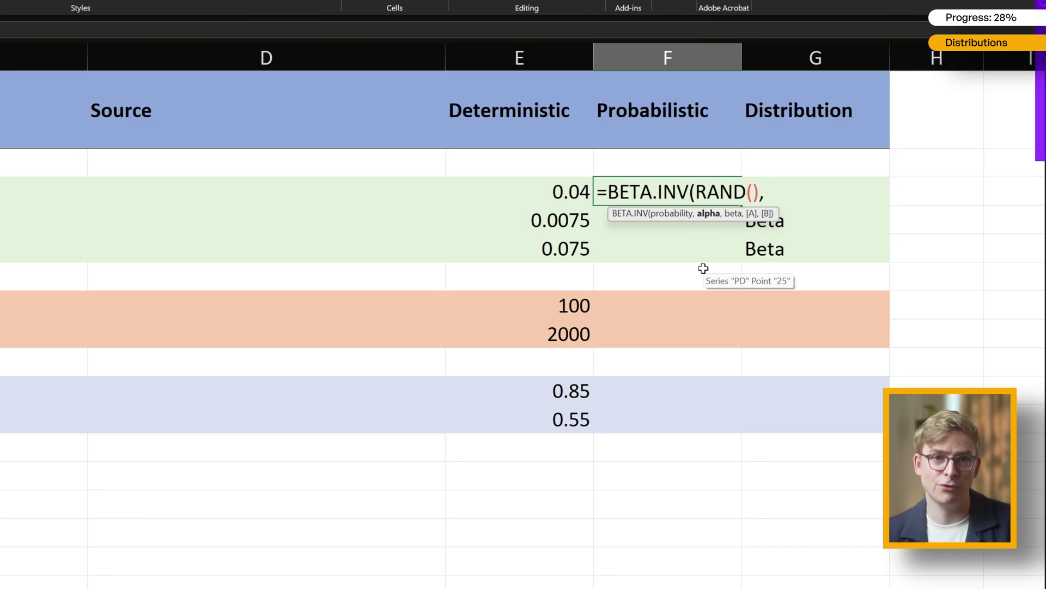
{"action": "type", "text": "4,"}
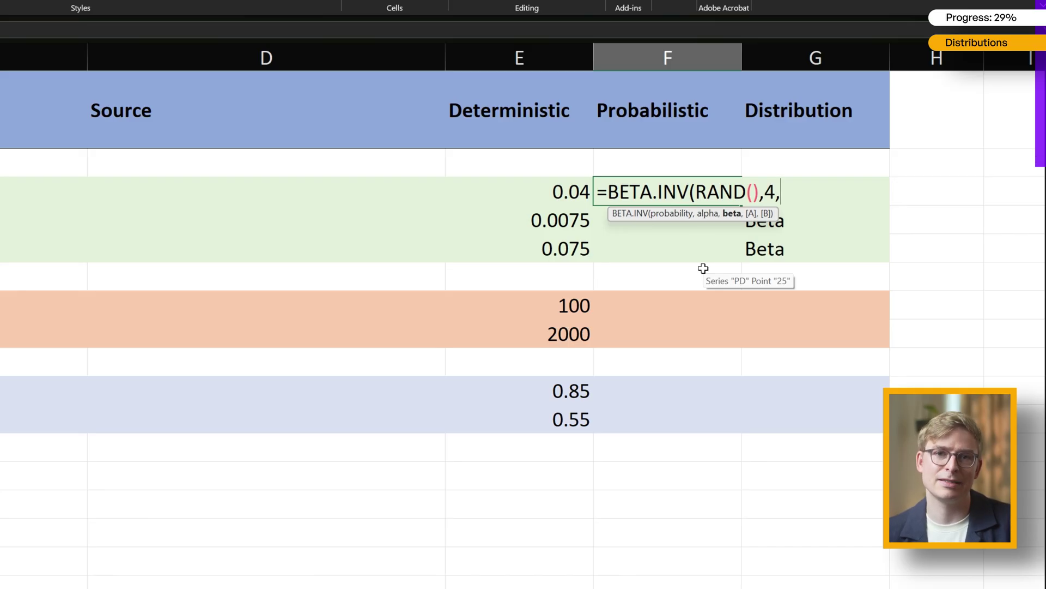
{"action": "type", "text": "96)"}
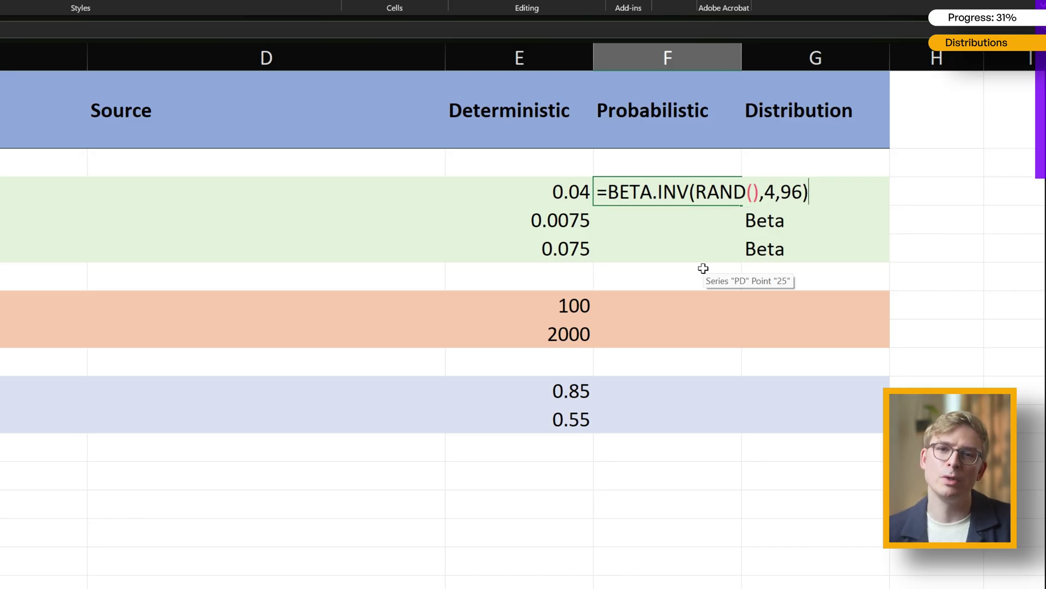
{"action": "key", "text": "Return"}
{"action": "key", "text": "Up"}
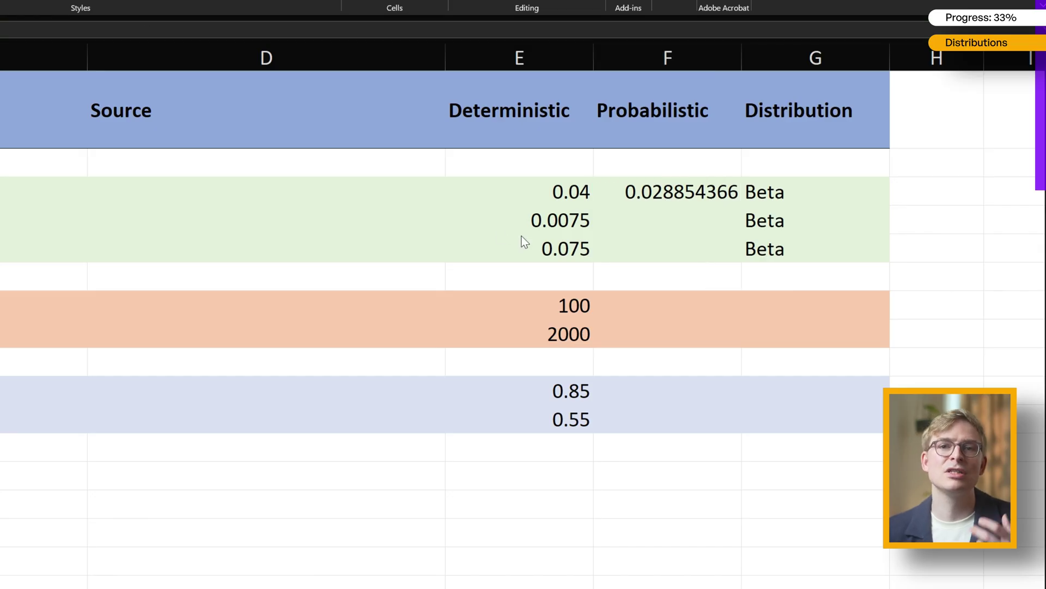
Step: Examine the arguments of the BETA.INV formula in F3 without changing it, and select F4
{"action": "left_click", "coordinate": [655, 195]}
{"action": "key", "text": "F2"}
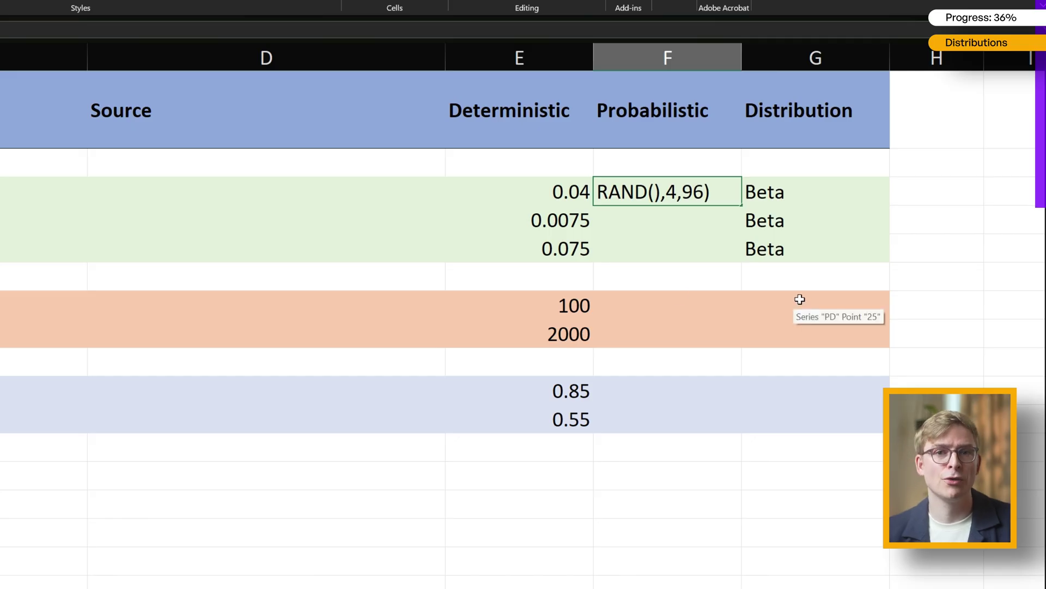
{"action": "key", "text": "Escape"}
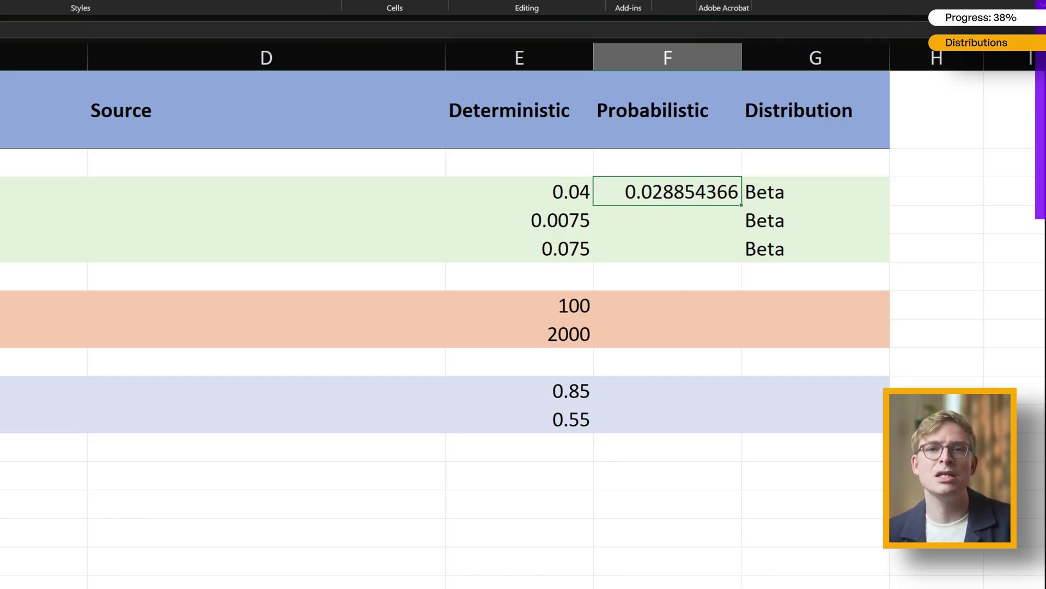
{"action": "left_click", "coordinate": [678, 233]}
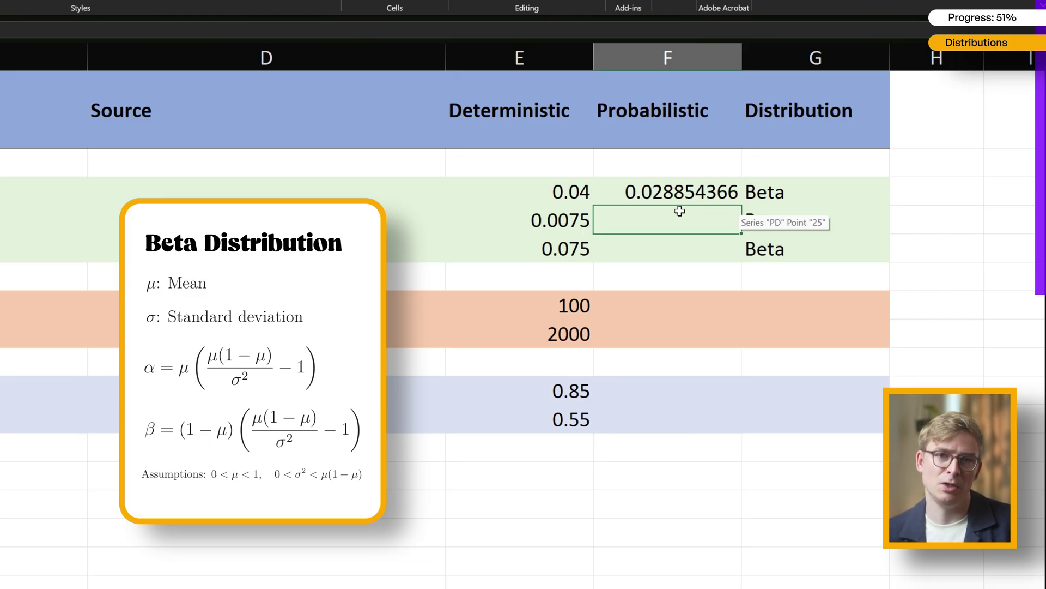
Step: Enter the probabilistic formula =BETA.INV(RAND(),0.75,99.25) for p_PFS_Dead_treat_B in F4
{"action": "type", "text": "=beta"}
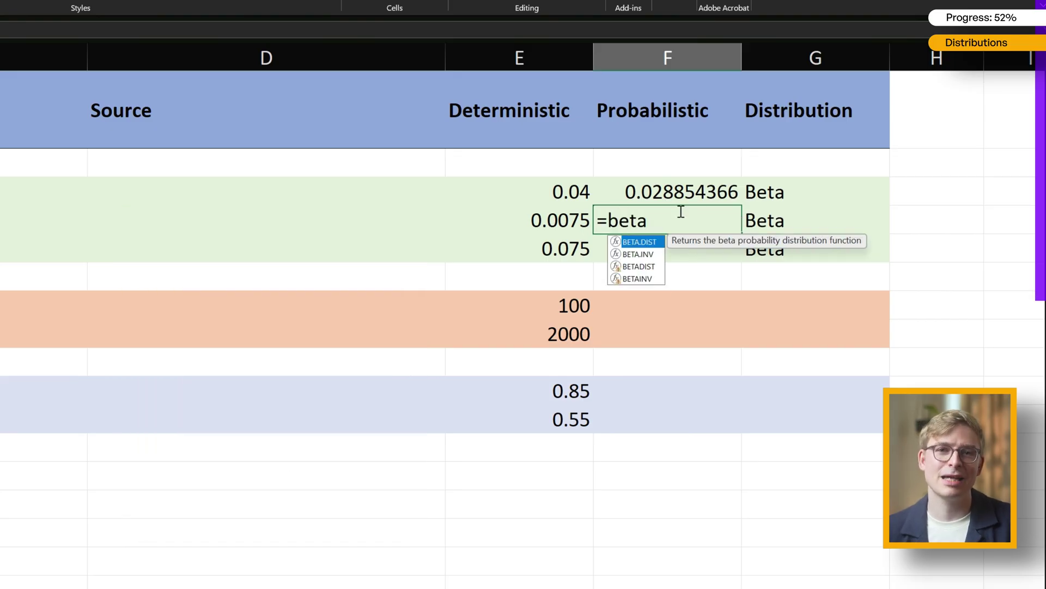
{"action": "type", "text": ".in"}
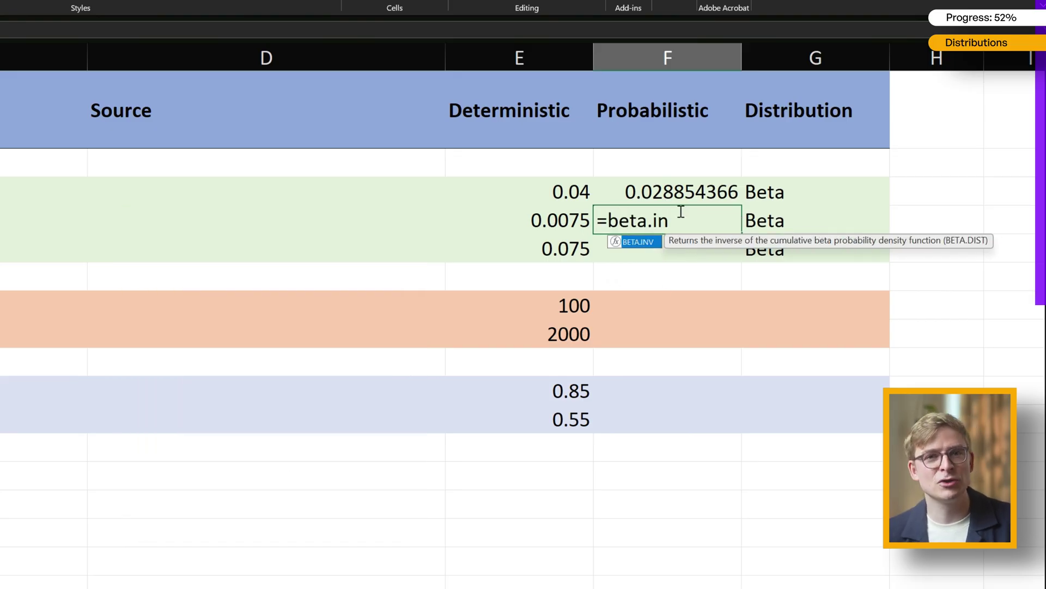
{"action": "double_click", "coordinate": [643, 243]}
{"action": "type", "text": "rand"}
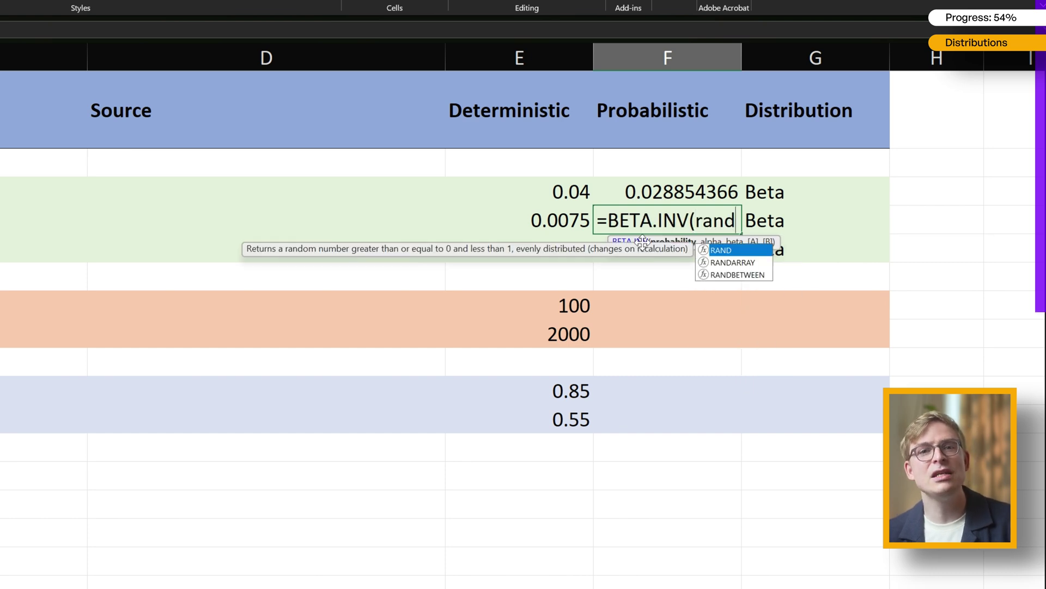
{"action": "key", "text": "Tab"}
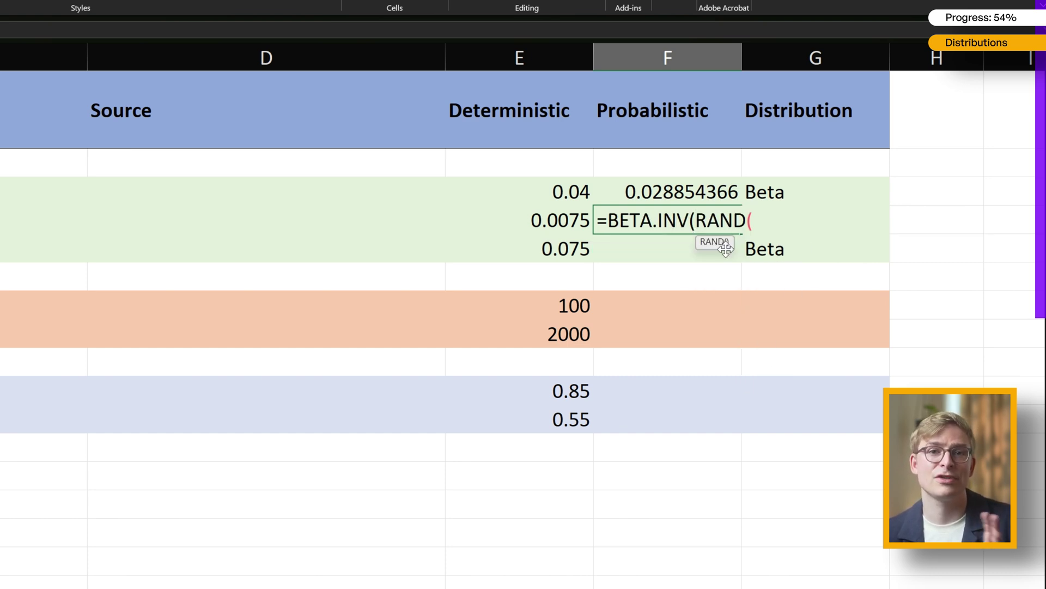
{"action": "type", "text": "),"}
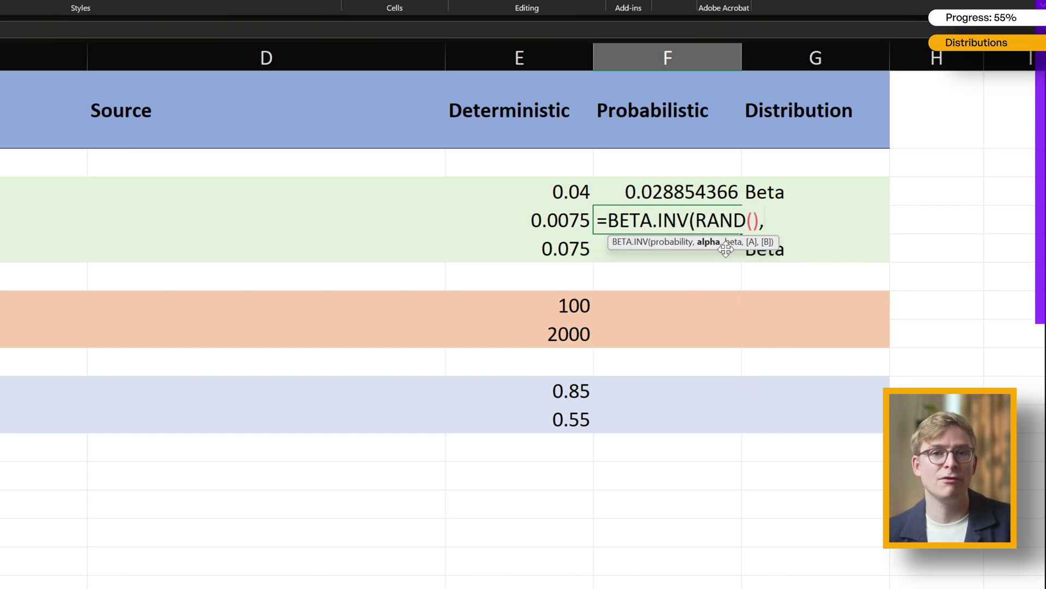
{"action": "type", "text": "0.75"}
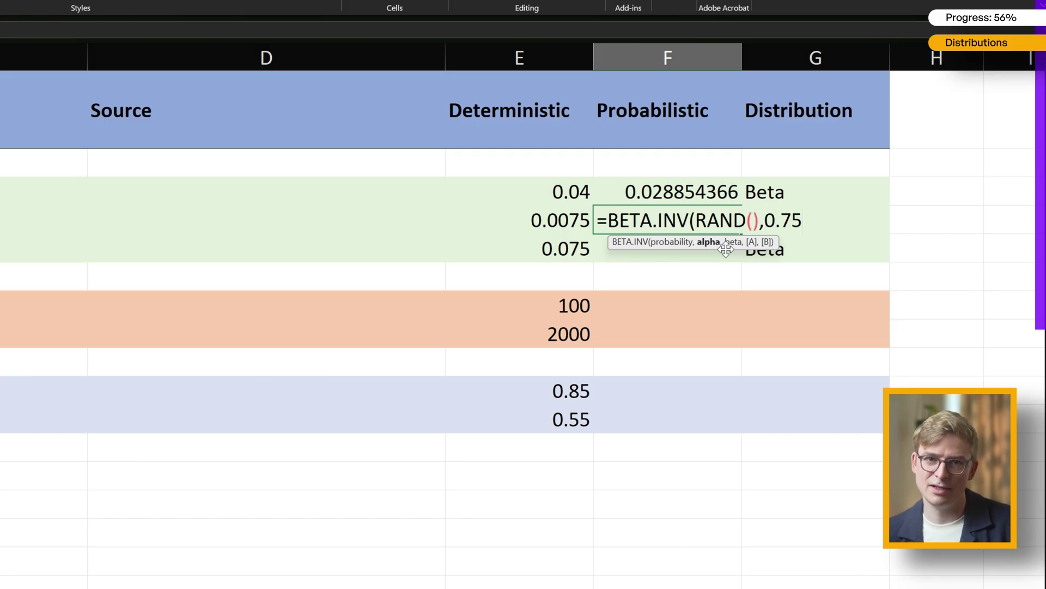
{"action": "type", "text": ","}
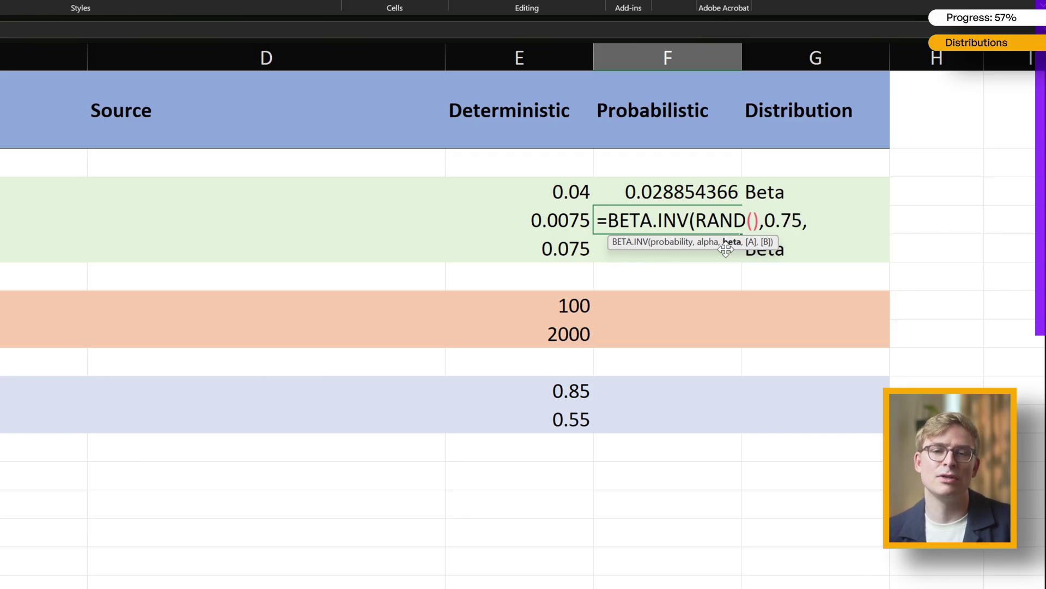
{"action": "type", "text": "99.25"}
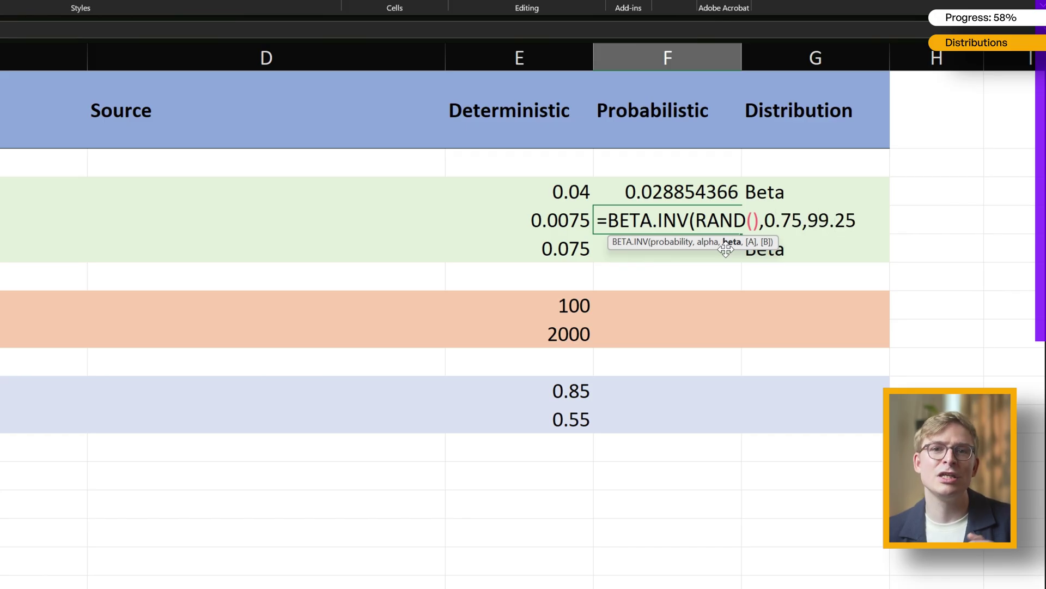
{"action": "type", "text": ")"}
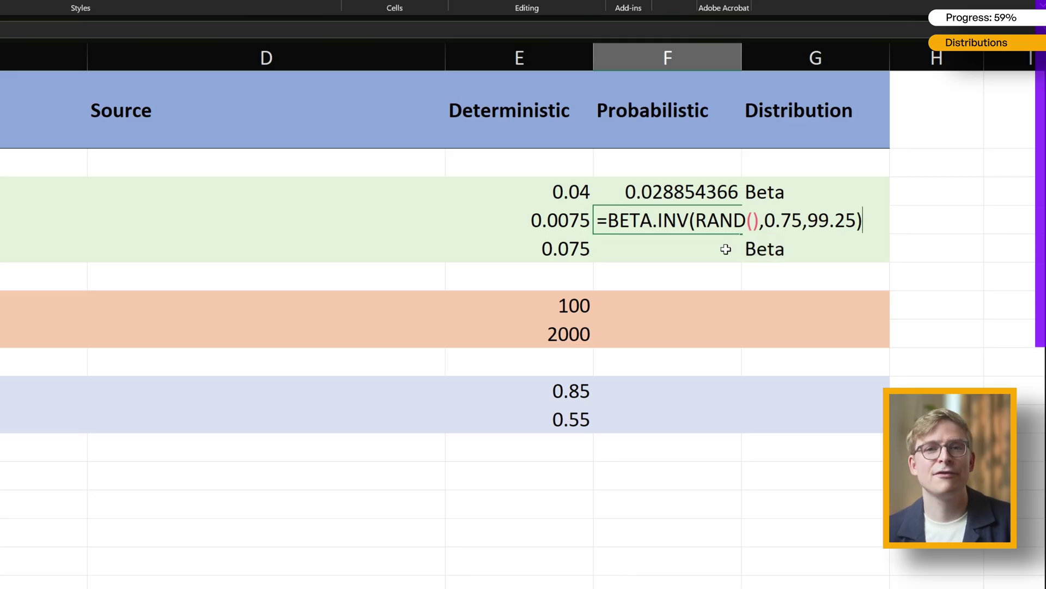
{"action": "key", "text": "ctrl+Return"}
Step: Enter the probabilistic formula =BETA.INV(RAND(),7.5,92.5) for p_PD_Dead_treat_B in F5
{"action": "left_click", "coordinate": [674, 250]}
{"action": "type", "text": "=beta-"}
{"action": "key", "text": "BackSpace"}
{"action": "type", "text": ".INV(RAND(),"}
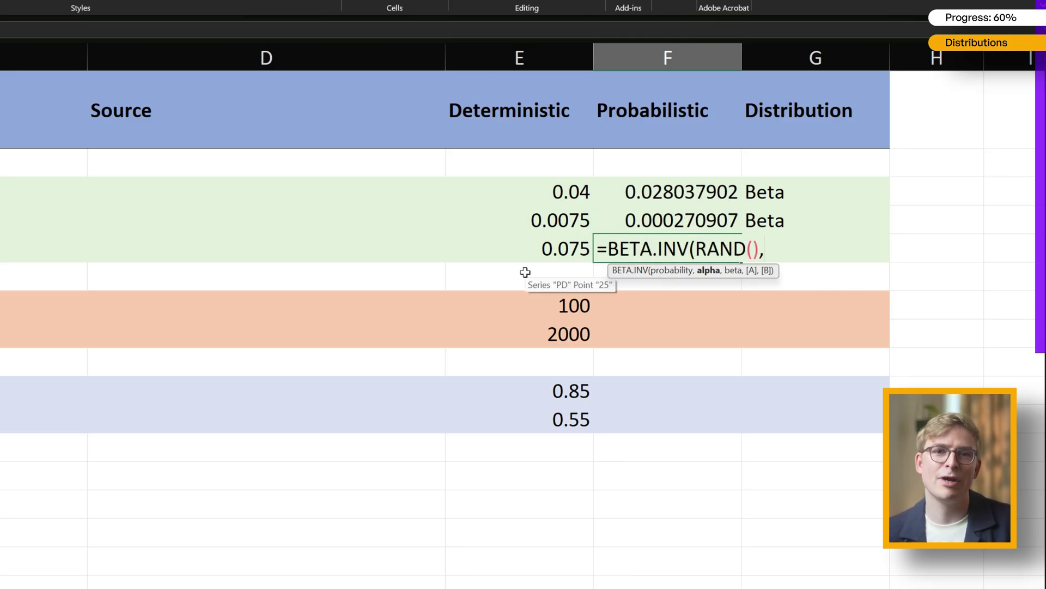
{"action": "type", "text": "7.5,92.5)"}
{"action": "key", "text": "ctrl+Return"}
Step: Enter Gamma as the distribution for the two cost parameters in G7:G8
{"action": "left_click", "coordinate": [647, 299]}
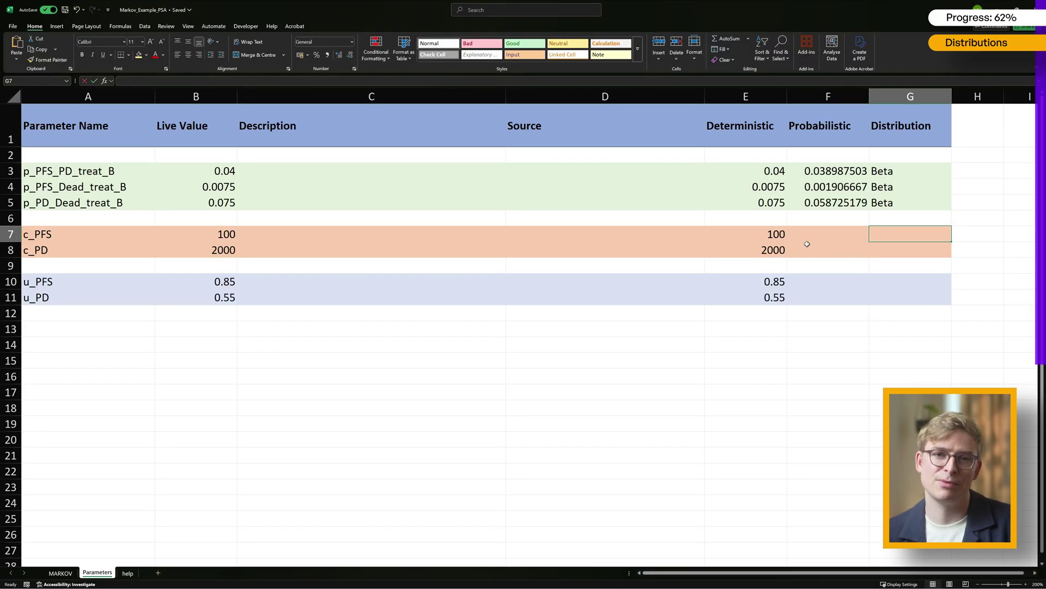
{"action": "type", "text": "Gamma"}
{"action": "key", "text": "Return"}
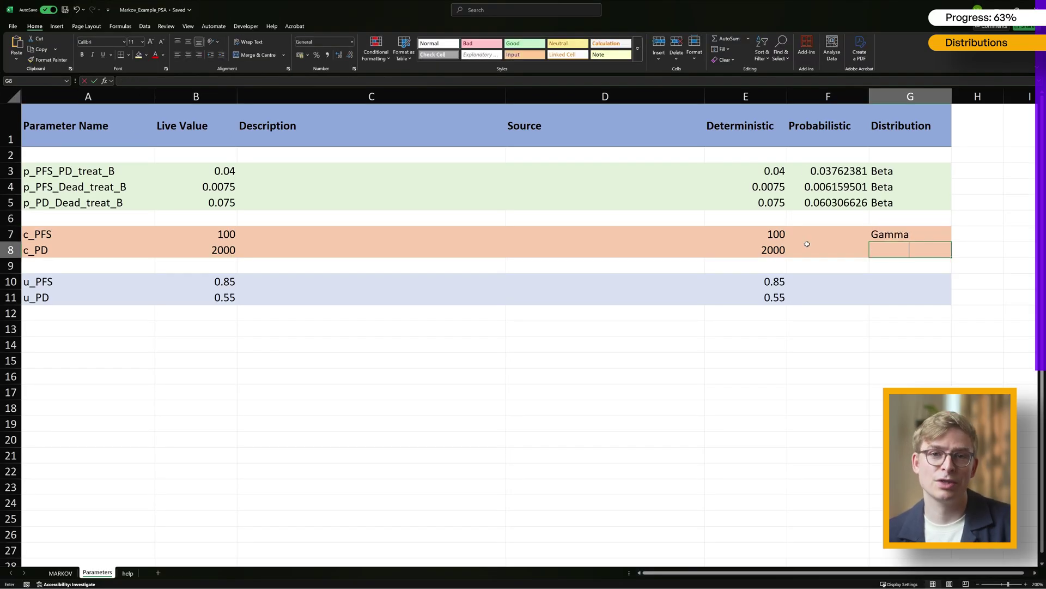
{"action": "type", "text": "Gamma"}
{"action": "key", "text": "Return"}
Step: Paste the probabilistic formula =GAMMA.INV(RAND(),(1/0.2)^2,E7/((1/0.2)^2)) for c_PFS into F7
{"action": "key", "text": "Left"}
{"action": "key", "text": "Up"}
{"action": "key", "text": "Up"}
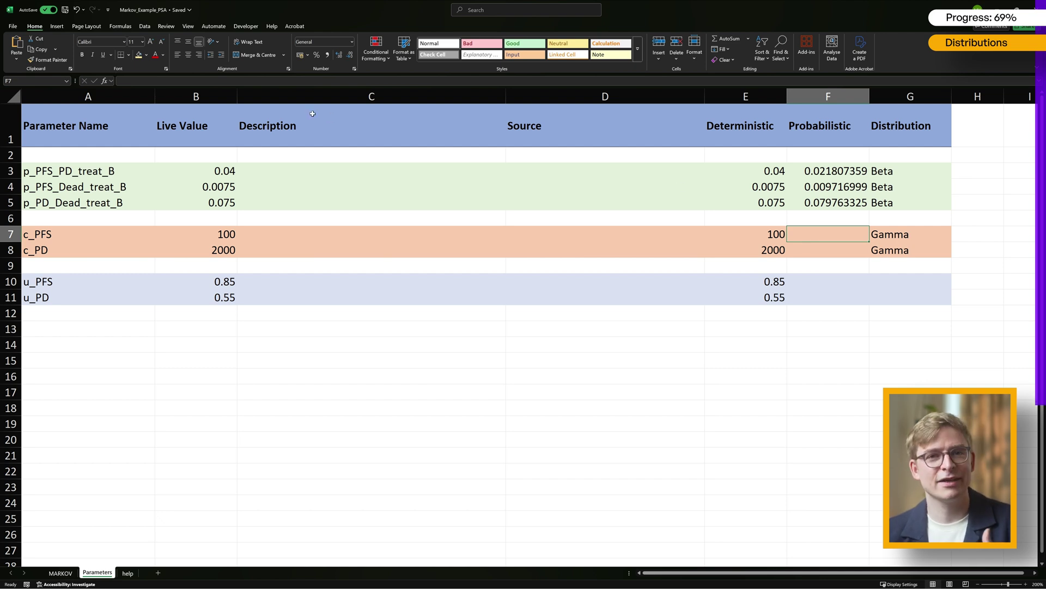
{"action": "left_click", "coordinate": [131, 81]}
{"action": "type", "text": "=GAMMA.INV(RAND(),(1/0.2)^2,E7/((1/0.2)^2))"}
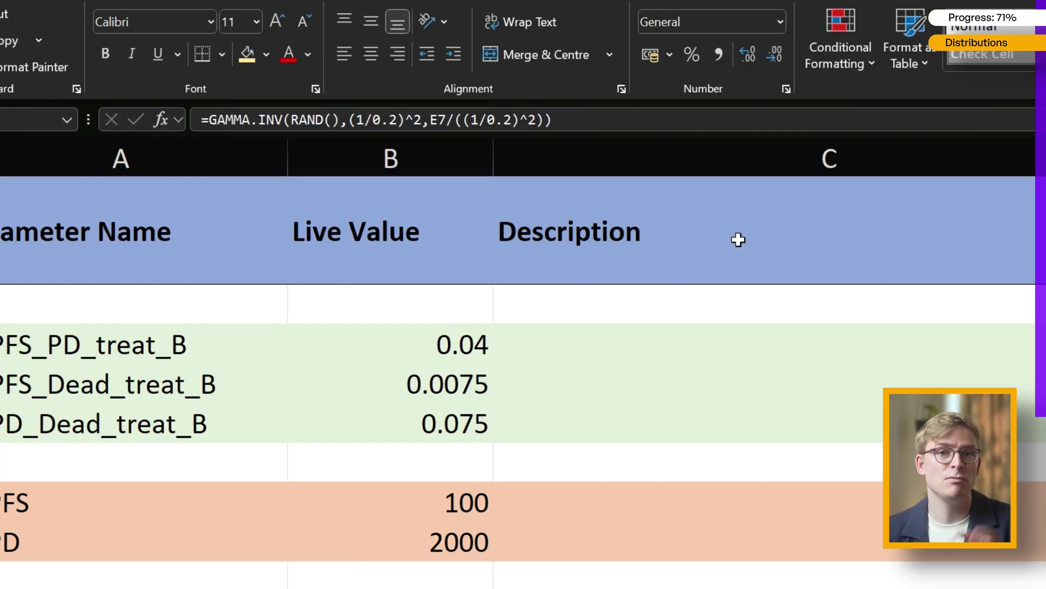
Step: Examine the probability, alpha and beta arguments of the GAMMA.INV formula in F7 without changing it
{"action": "left_click", "coordinate": [631, 126]}
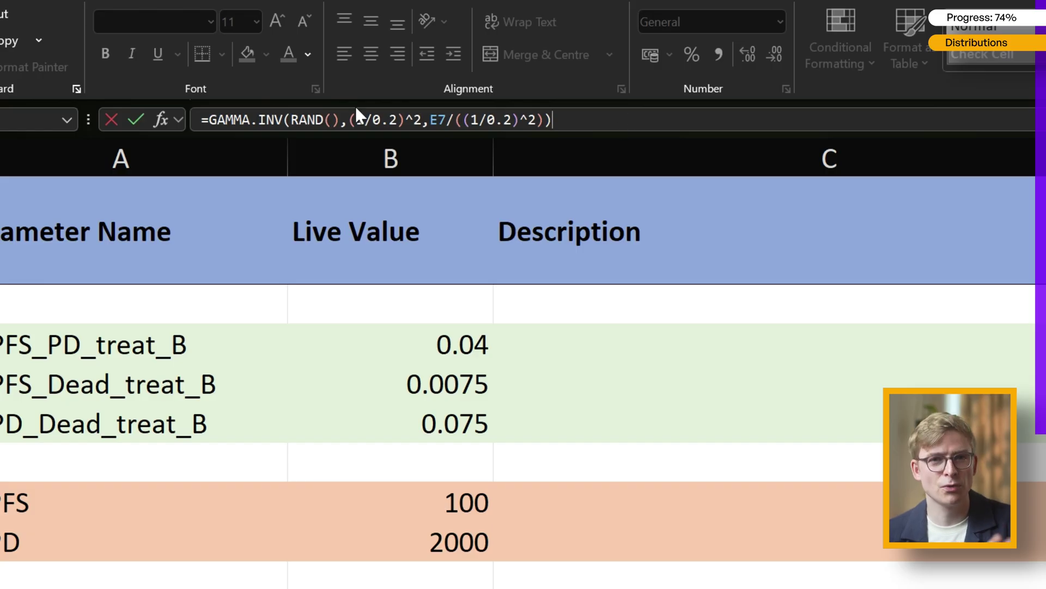
{"action": "left_click_drag", "start_coordinate": [210, 120], "coordinate": [284, 120]}
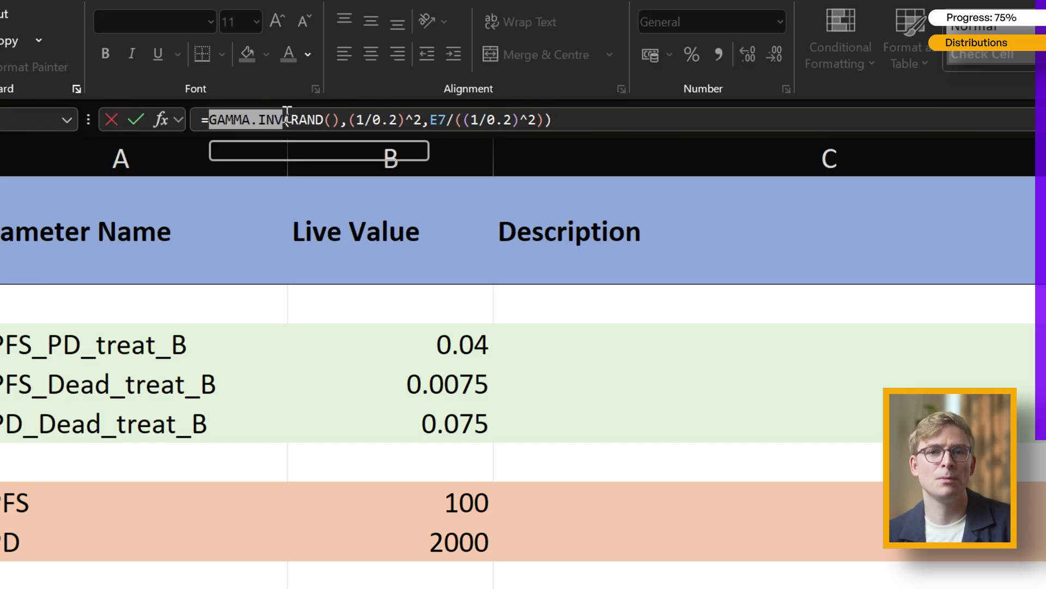
{"action": "left_click", "coordinate": [296, 120]}
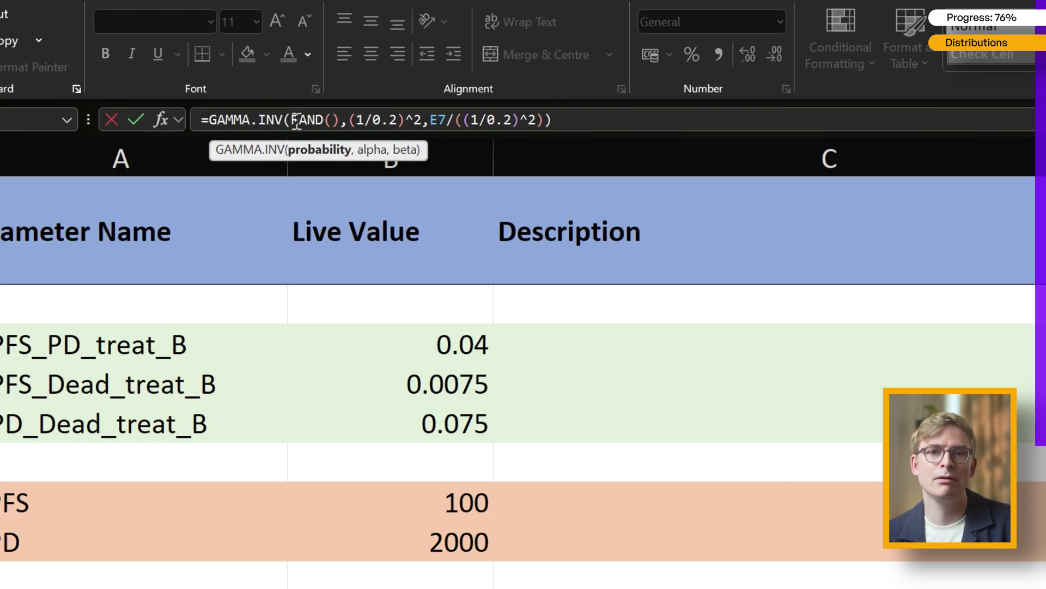
{"action": "left_click_drag", "start_coordinate": [292, 120], "coordinate": [343, 120]}
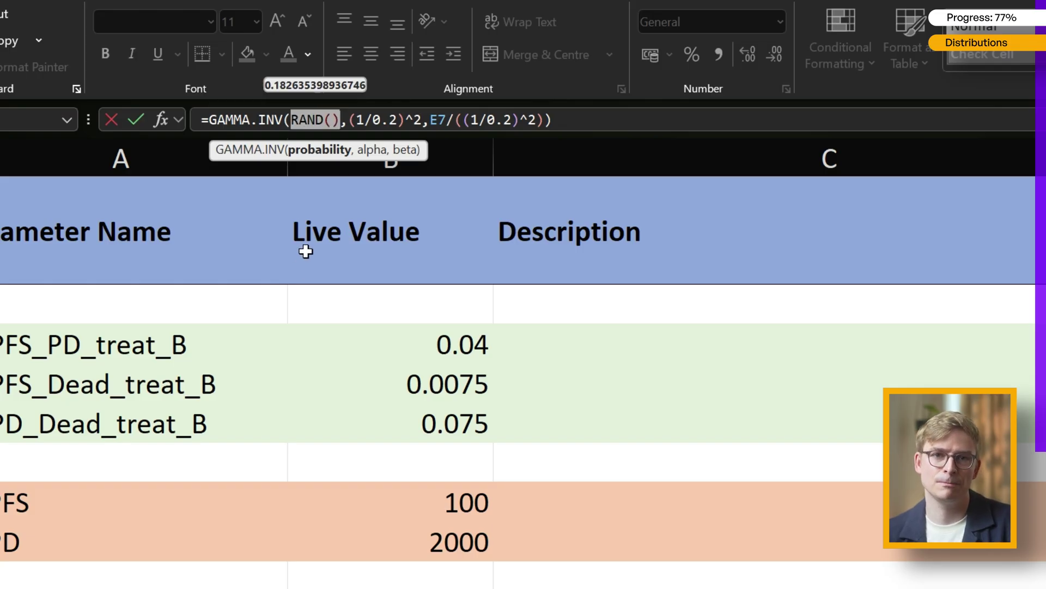
{"action": "left_click", "coordinate": [357, 120]}
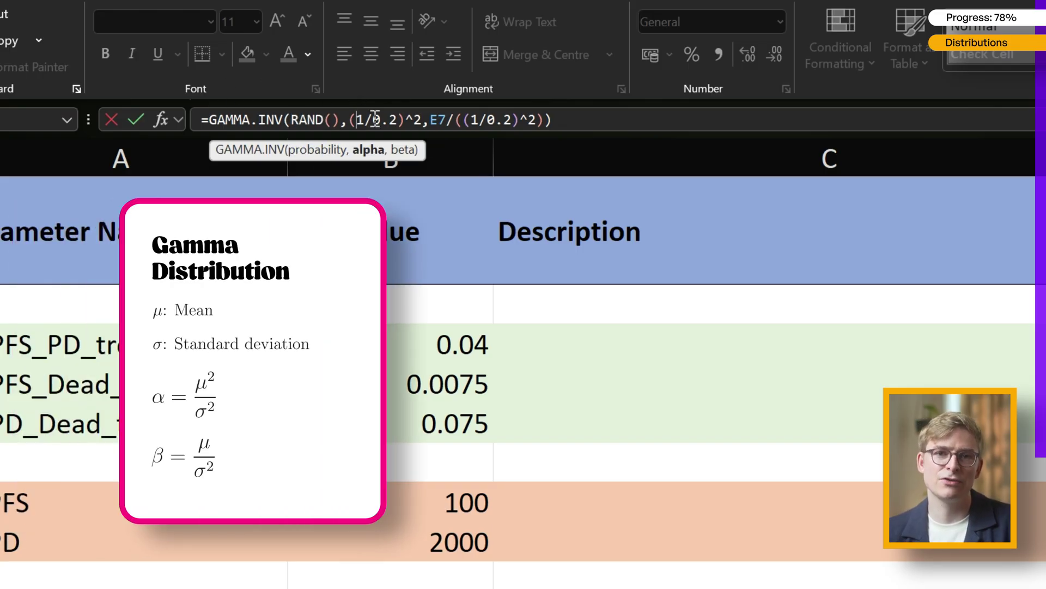
{"action": "left_click", "coordinate": [459, 120]}
{"action": "type", "text": "("}
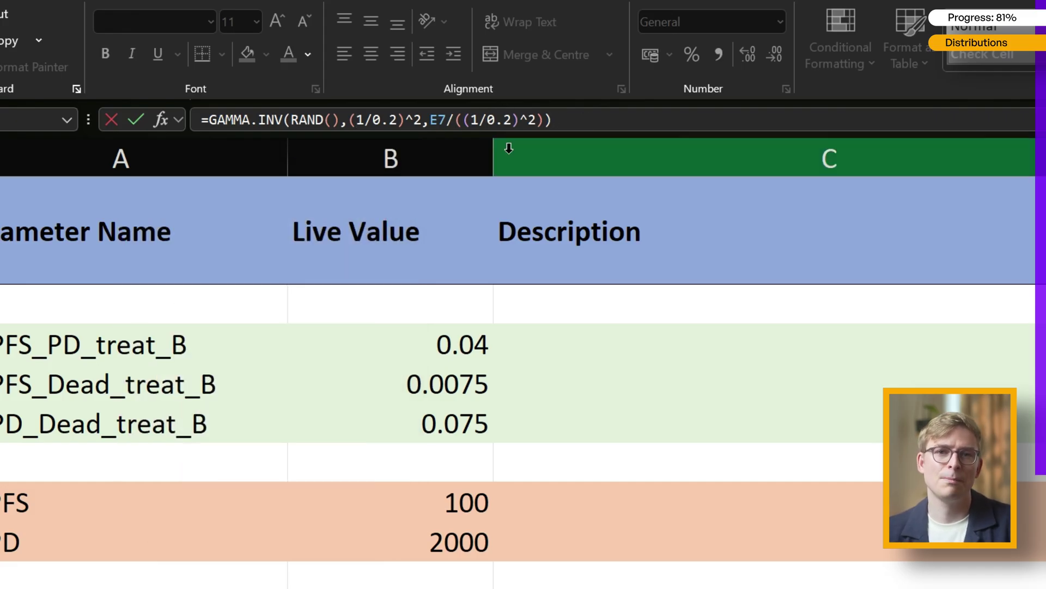
{"action": "key", "text": "Return"}
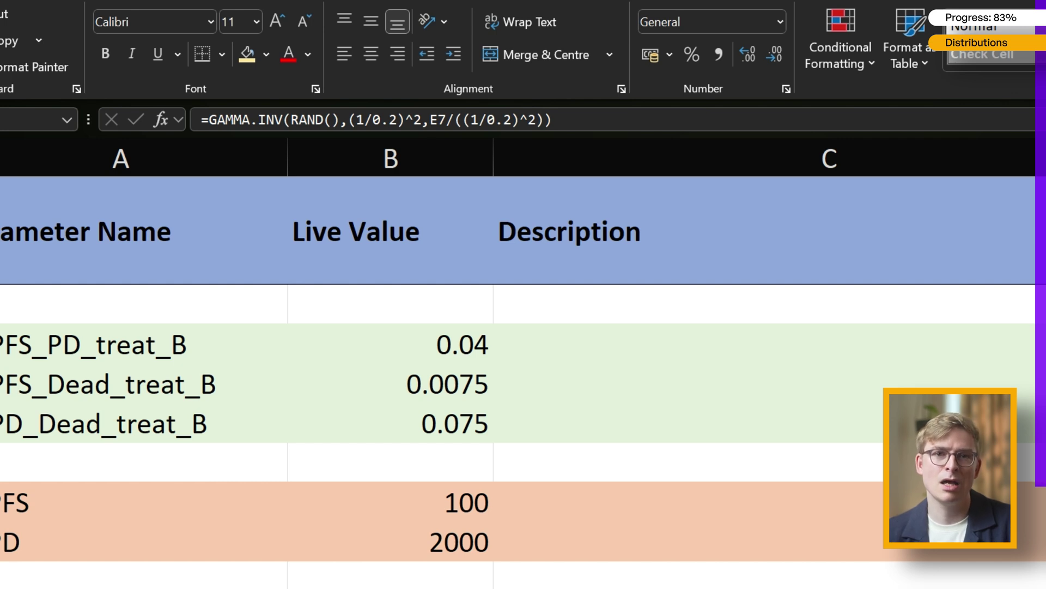
Step: Fill the GAMMA.INV formula from F7 down to F8 for c_PD and check its arguments and its reference to E8
{"action": "left_click", "coordinate": [647, 127]}
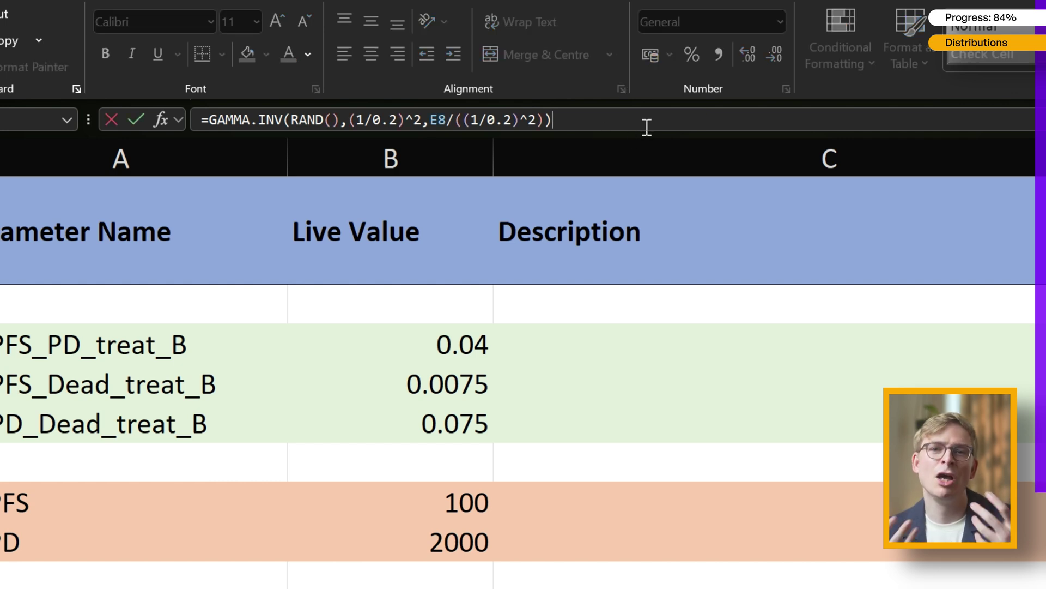
{"action": "left_click_drag", "start_coordinate": [208, 120], "coordinate": [334, 120]}
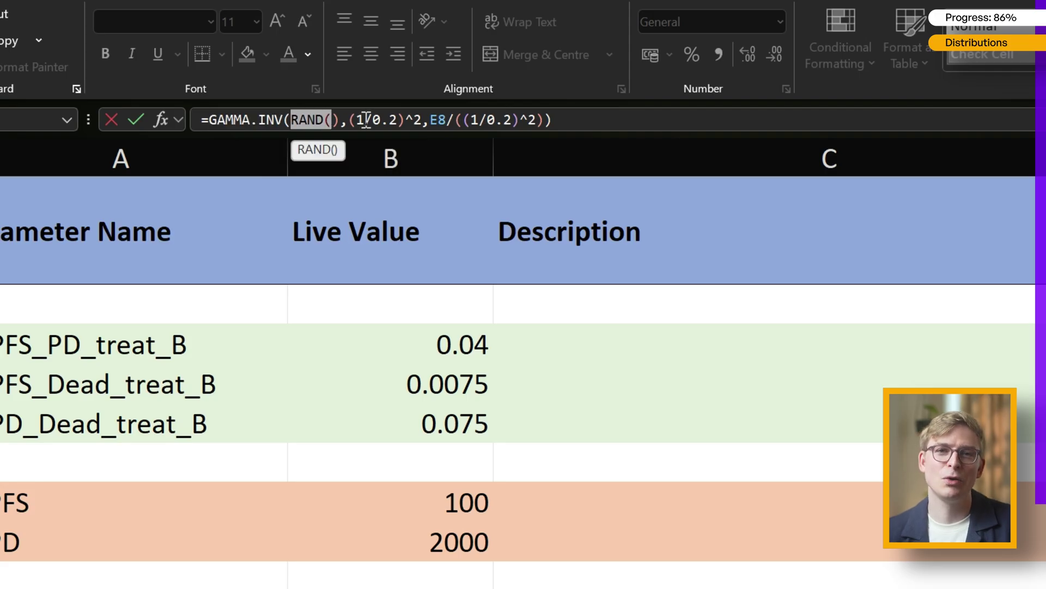
{"action": "left_click", "coordinate": [365, 119]}
{"action": "left_click", "coordinate": [747, 124]}
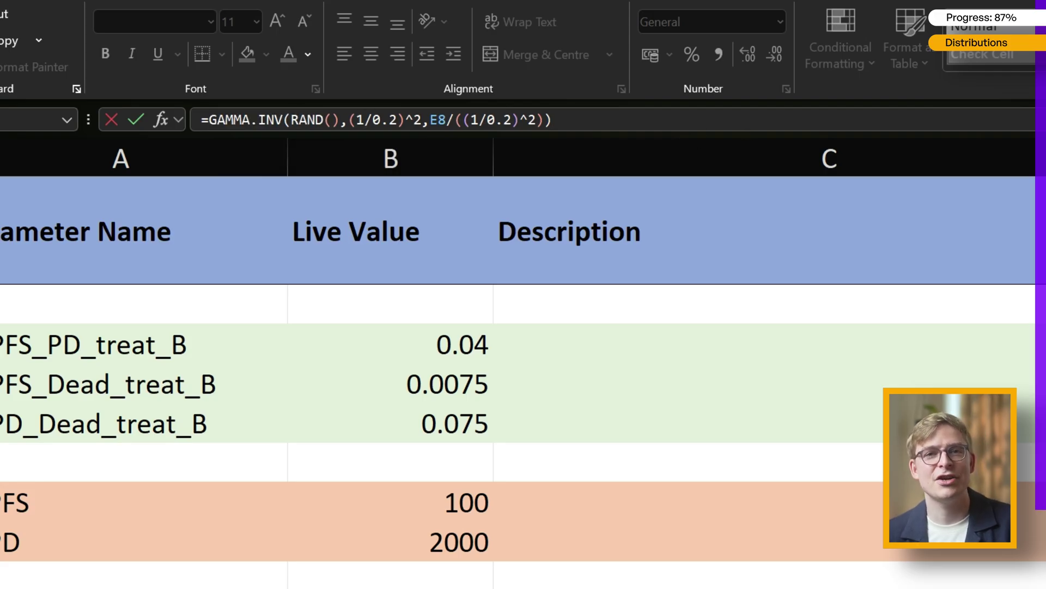
{"action": "key", "text": "Escape"}
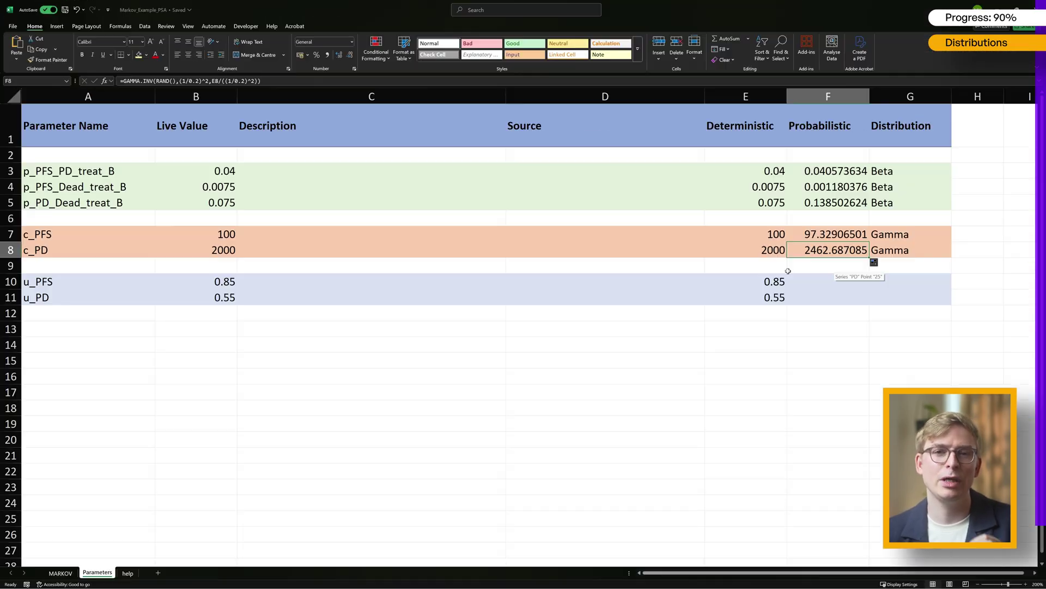
{"action": "key", "text": "Down"}
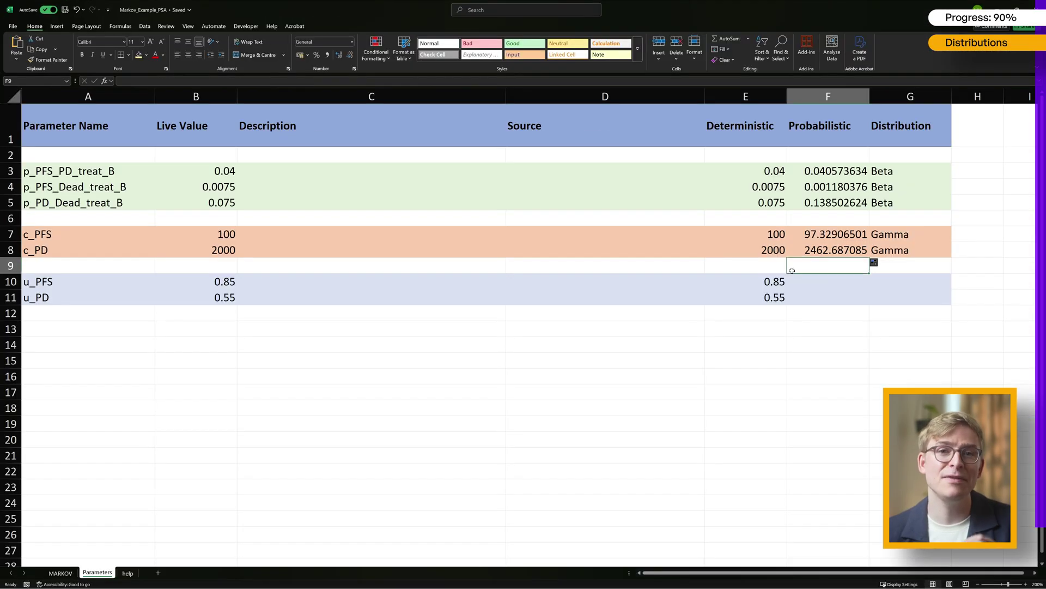
Step: Enter Beta as the distribution for the utilities u_PFS and u_PD in G10:G11
{"action": "left_click_drag", "start_coordinate": [32, 283], "coordinate": [938, 297]}
{"action": "left_click", "coordinate": [582, 333]}
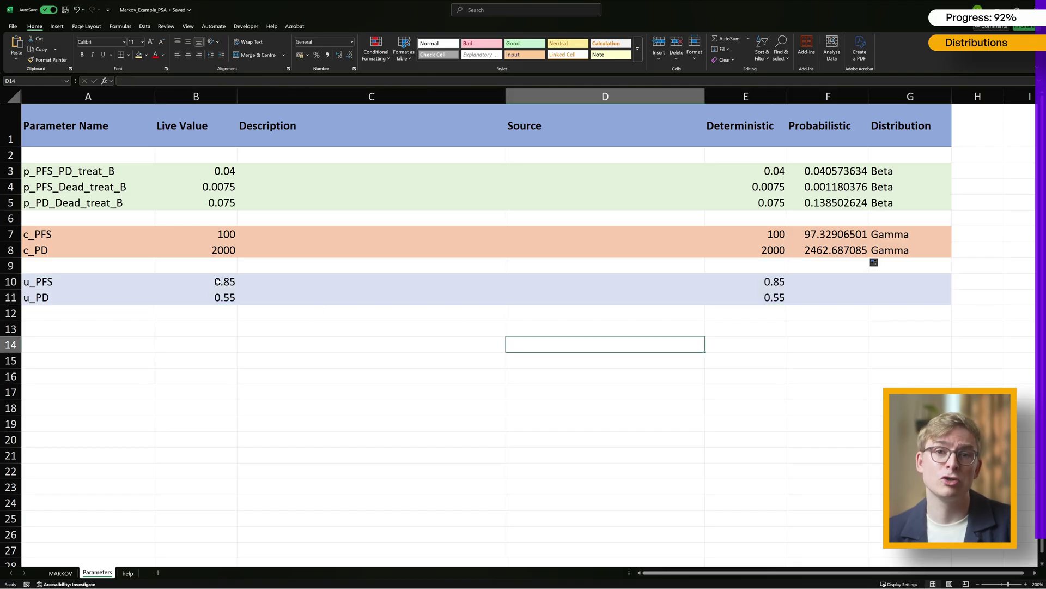
{"action": "left_click", "coordinate": [207, 281]}
{"action": "left_click", "coordinate": [905, 281]}
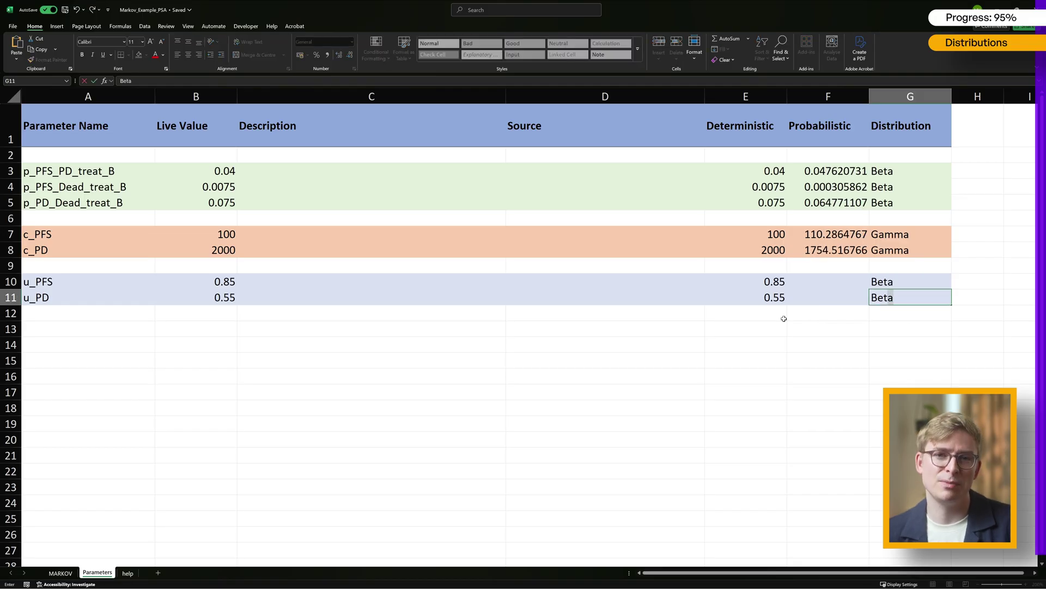
Step: Enter the probabilistic formula =BETA.INV(RAND(),85,15) for u_PFS in F10
{"action": "key", "text": "Left"}
{"action": "type", "text": "=beta"}
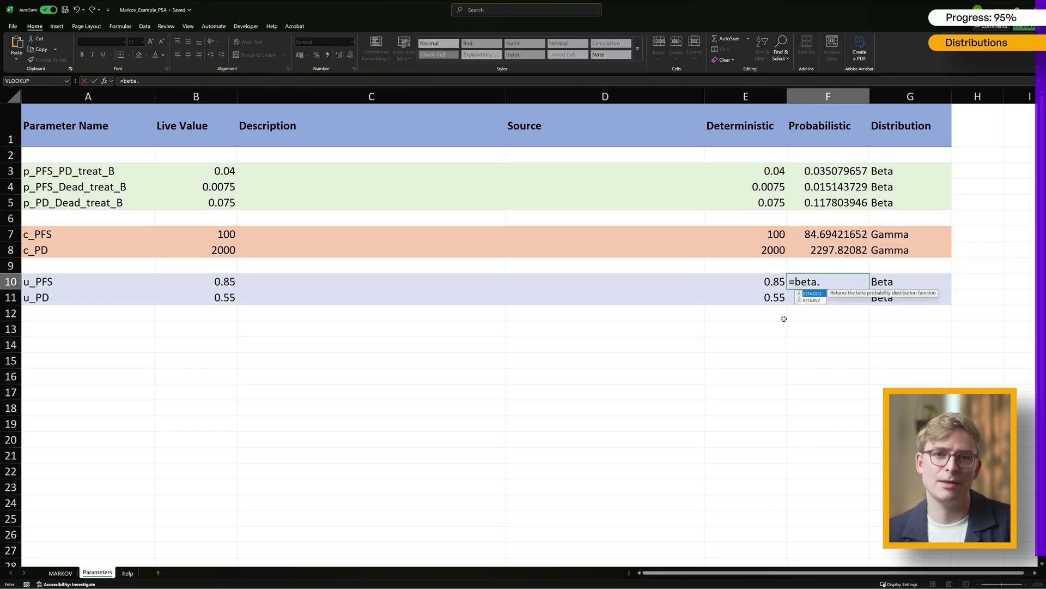
{"action": "key", "text": "Down"}
{"action": "key", "text": "Tab"}
{"action": "type", "text": "rand"}
{"action": "key", "text": "Tab"}
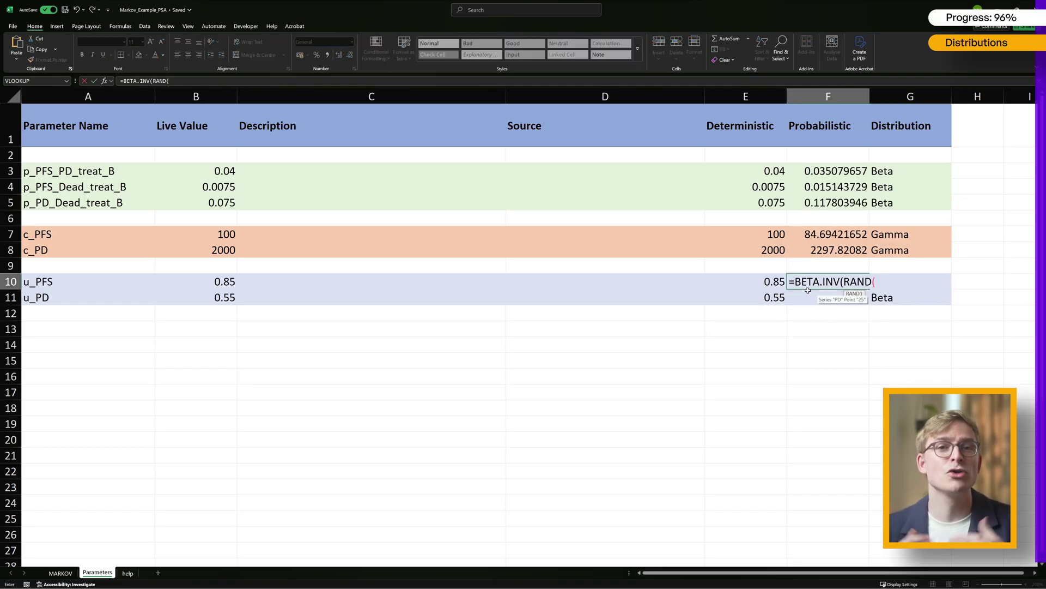
{"action": "type", "text": "),85,15)"}
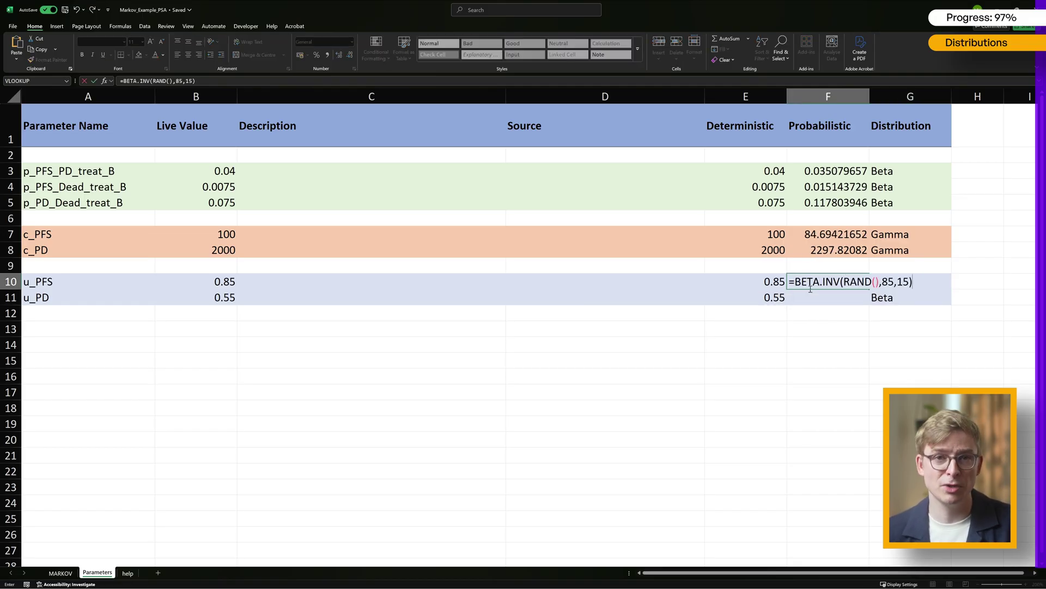
{"action": "key", "text": "Return"}
Step: Enter the probabilistic formula =BETA.INV(RAND(),55,45) for u_PD in F11
{"action": "type", "text": "=beta."}
{"action": "key", "text": "Tab"}
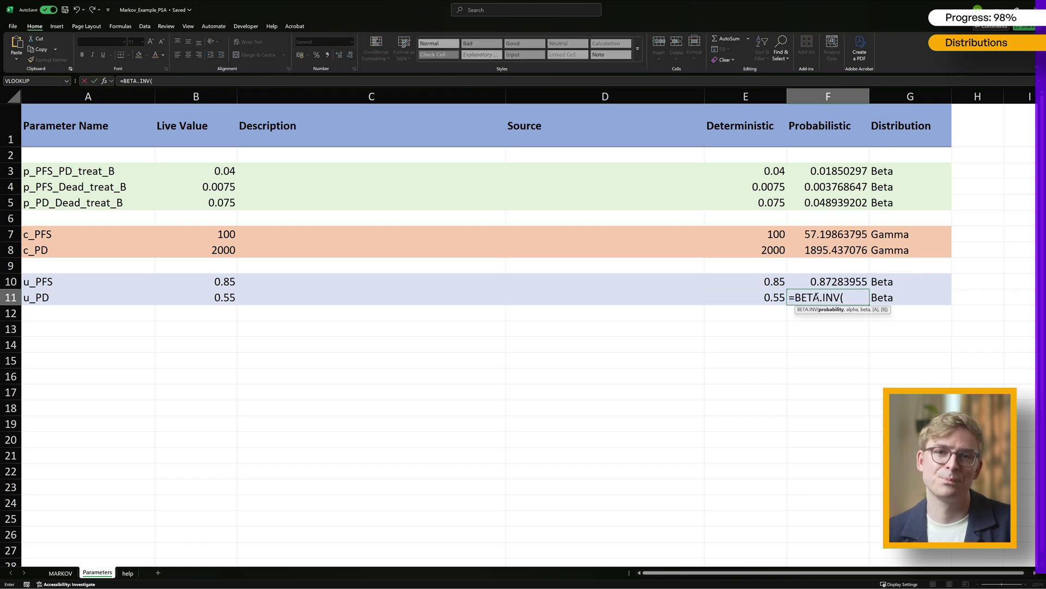
{"action": "type", "text": "rand"}
{"action": "key", "text": "Tab"}
{"action": "type", "text": "),"}
{"action": "left_click", "coordinate": [774, 297]}
{"action": "key", "text": "BackSpace"}
{"action": "key", "text": "BackSpace"}
{"action": "key", "text": "BackSpace"}
{"action": "type", "text": "55,45"}
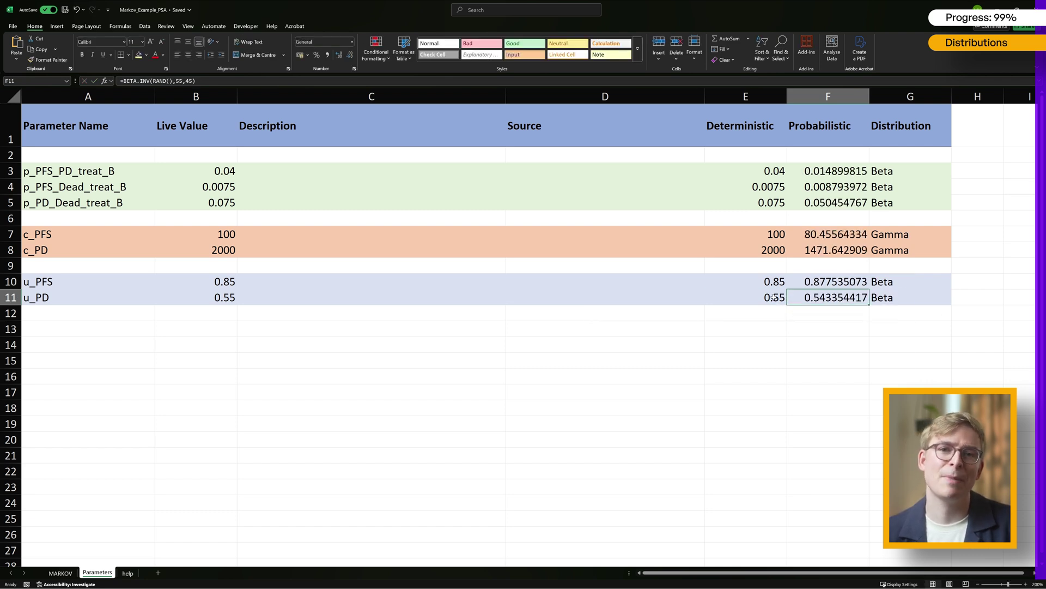
Step: Format the probabilistic values in F3:F11 to show four decimal places
{"action": "left_click_drag", "start_coordinate": [828, 172], "coordinate": [828, 297]}
{"action": "left_click", "coordinate": [350, 56]}
{"action": "left_click", "coordinate": [351, 56]}
{"action": "left_click", "coordinate": [350, 56]}
{"action": "left_click", "coordinate": [350, 56]}
{"action": "left_click", "coordinate": [351, 57]}
{"action": "left_click", "coordinate": [351, 57]}
{"action": "left_click", "coordinate": [350, 56]}
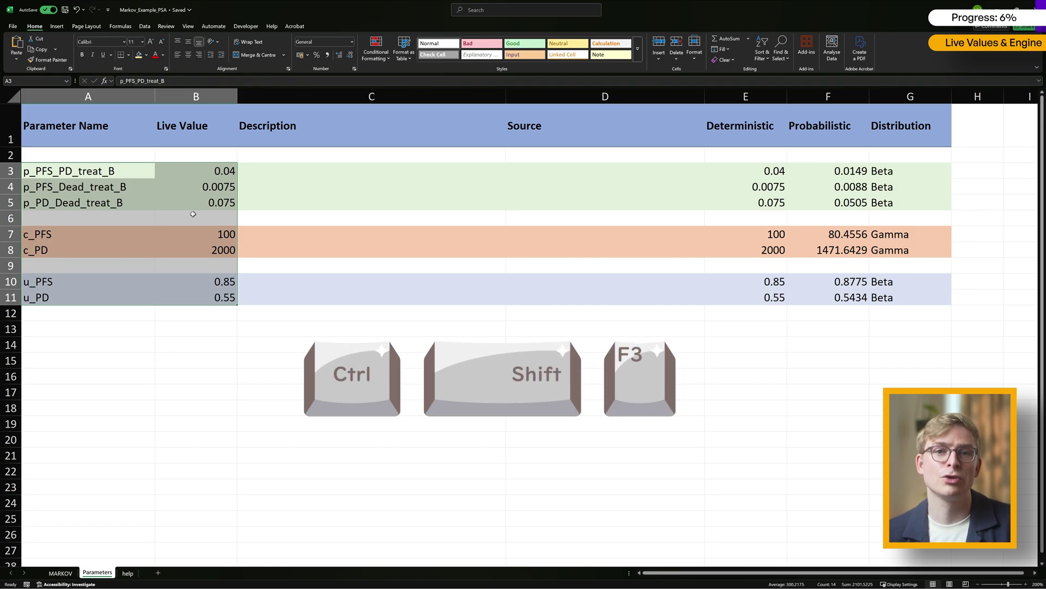
Step: Create defined names for the live values in B3:B11 from the parameter names in the left column of A3:B11
{"action": "key", "text": "ctrl+shift+F3"}
{"action": "left_click_drag", "start_coordinate": [496, 372], "coordinate": [471, 239]}
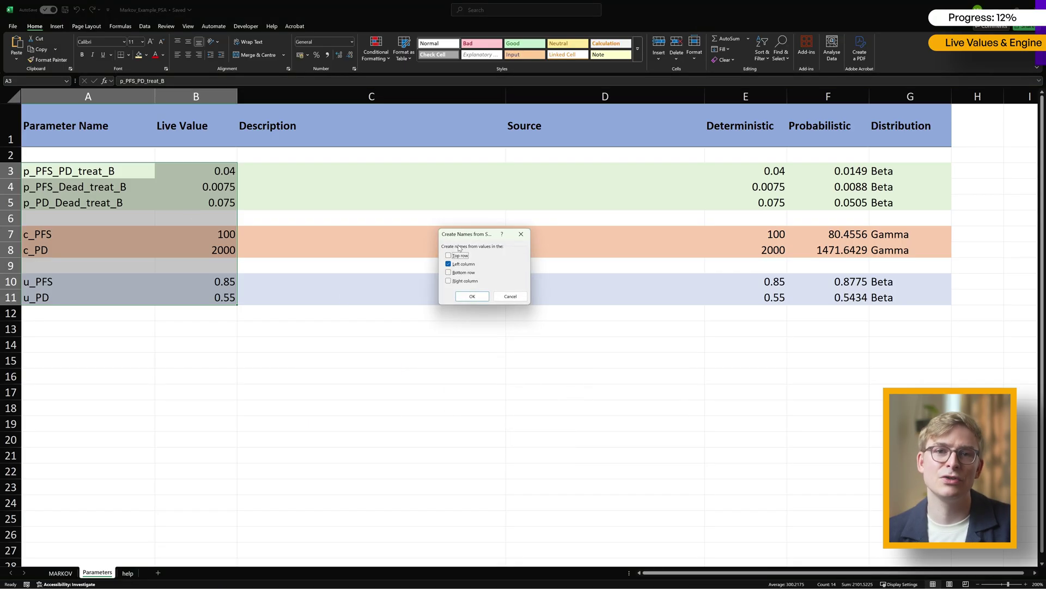
{"action": "left_click", "coordinate": [472, 296]}
Step: Check the defined name assigned to each live value cell from B3 down to B11
{"action": "left_click", "coordinate": [196, 169]}
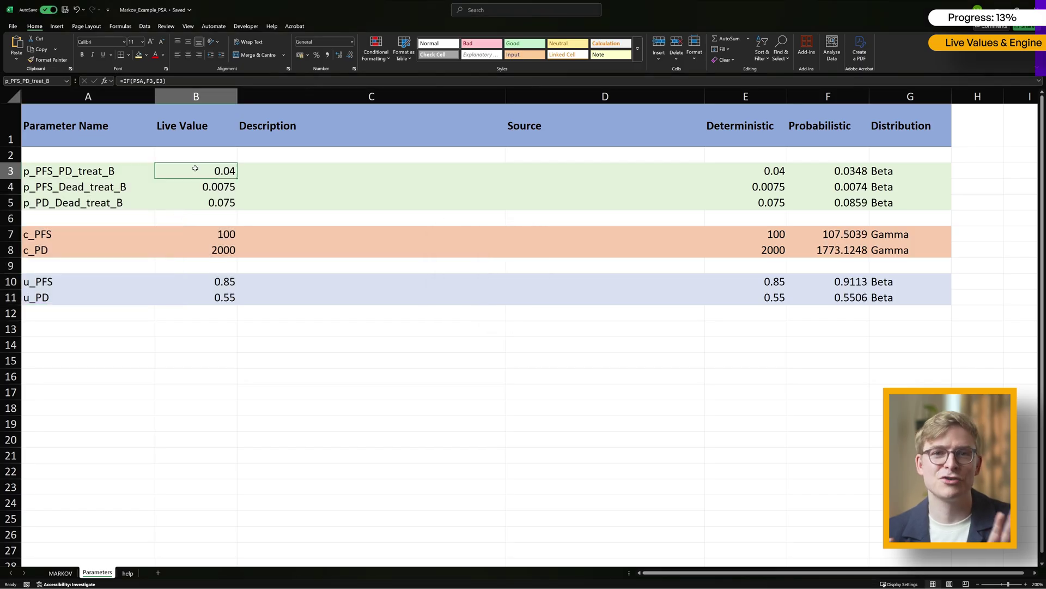
{"action": "key", "text": "Down"}
{"action": "key", "text": "Down"}
{"action": "key", "text": "Down"}
{"action": "key", "text": "Down"}
{"action": "key", "text": "Down"}
{"action": "key", "text": "Down"}
{"action": "key", "text": "Down"}
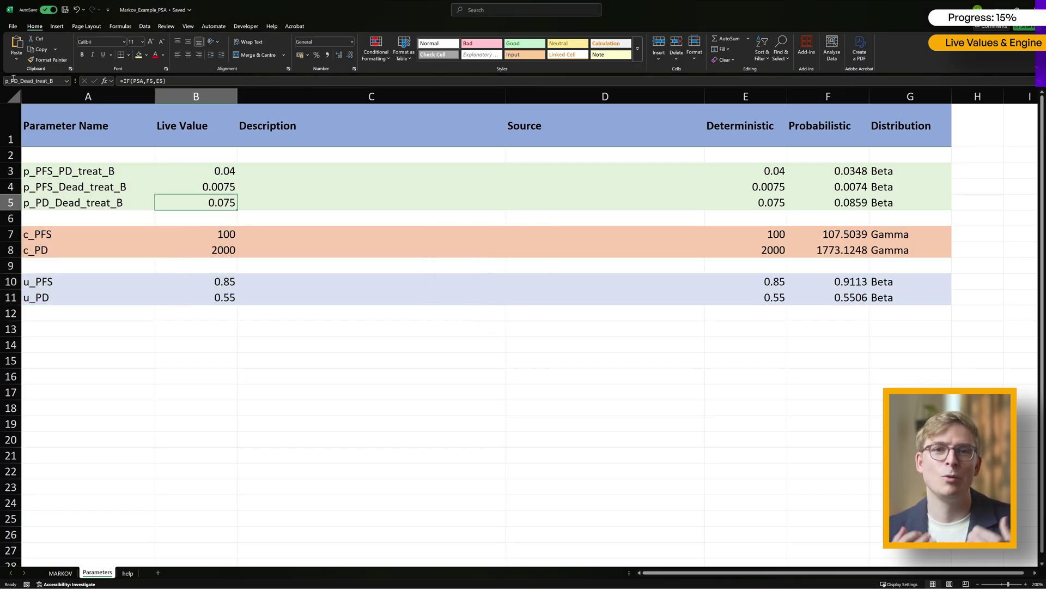
{"action": "key", "text": "Down"}
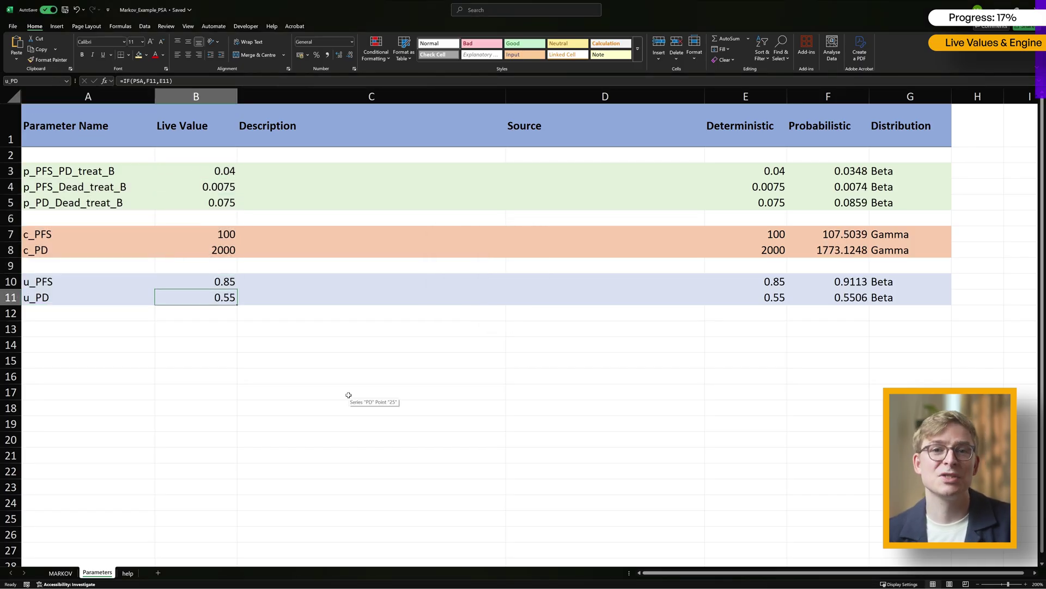
{"action": "left_click", "coordinate": [367, 376]}
{"action": "left_click", "coordinate": [436, 344]}
Step: On the MARKOV sheet, link Treatment B's PFS-to-PD transition in H18 to the live value with =p_PFS_PD_treat_B
{"action": "left_click", "coordinate": [60, 573]}
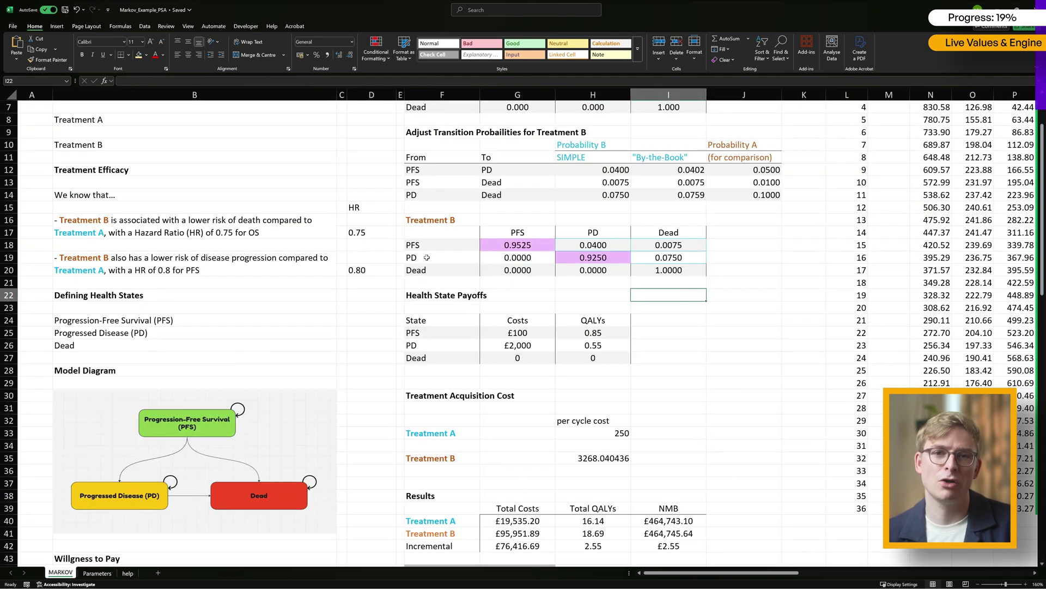
{"action": "left_click", "coordinate": [610, 242]}
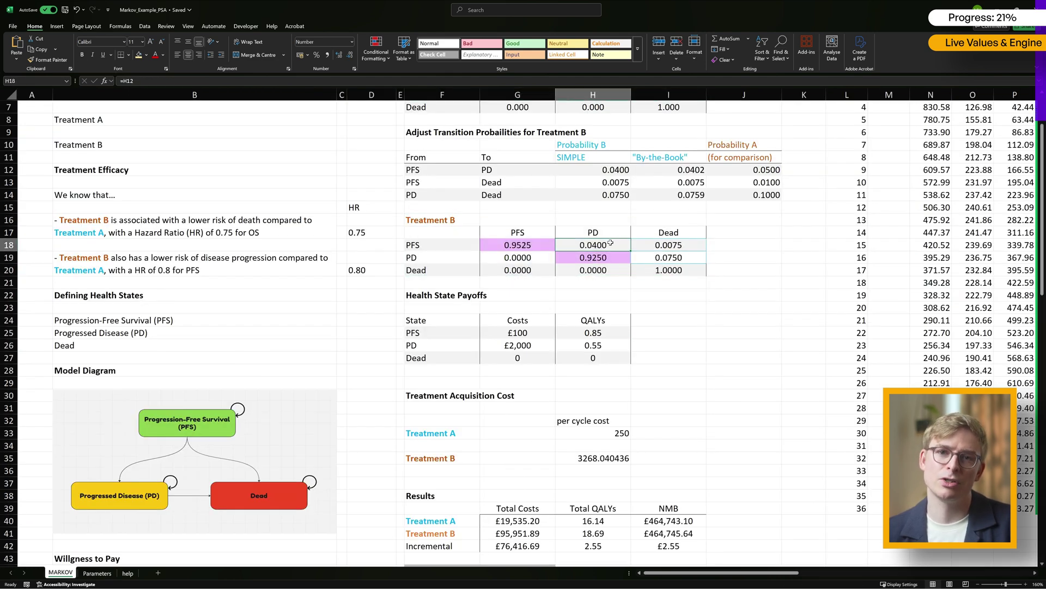
{"action": "type", "text": "=p_pfs"}
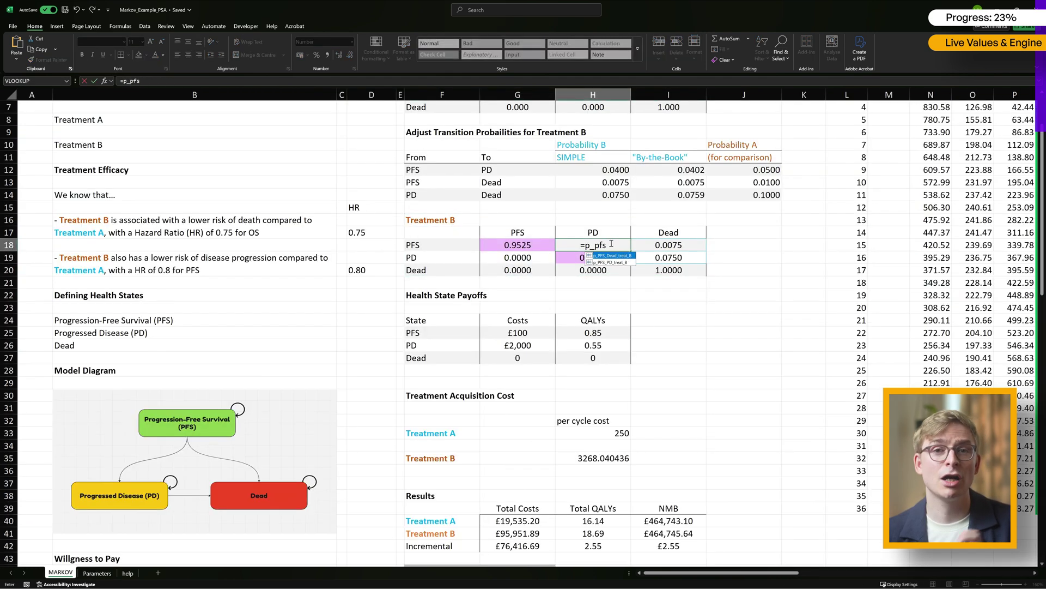
{"action": "double_click", "coordinate": [610, 262]}
{"action": "key", "text": "ctrl+Return"}
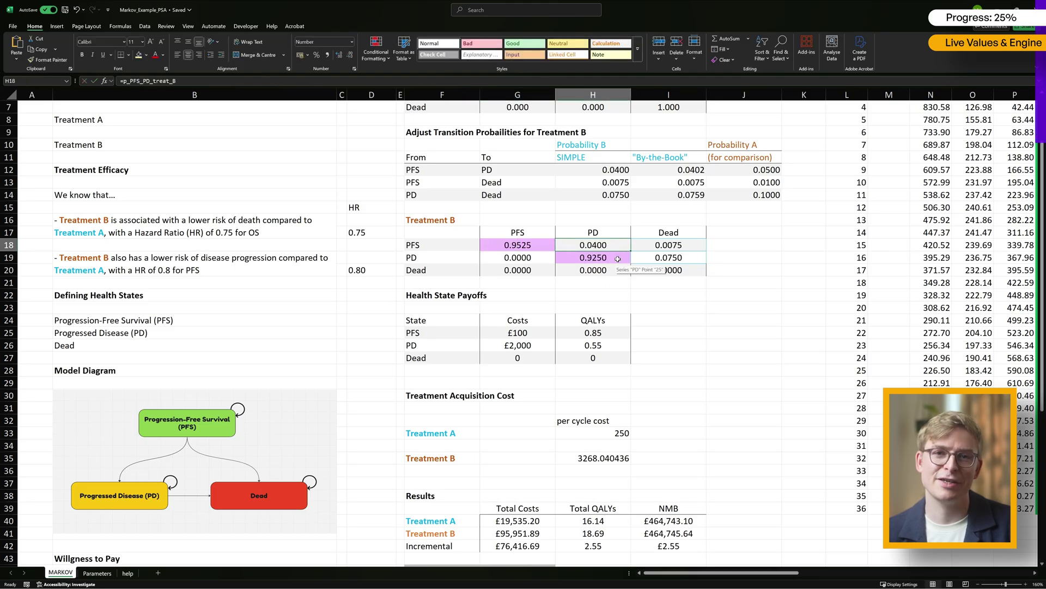
Step: Link Treatment B's transitions to Dead with =p_PFS_Dead_treat_B in I18 and =p_PD_Dead_treat_B in I19
{"action": "left_click", "coordinate": [643, 243]}
{"action": "type", "text": "=p_pfs"}
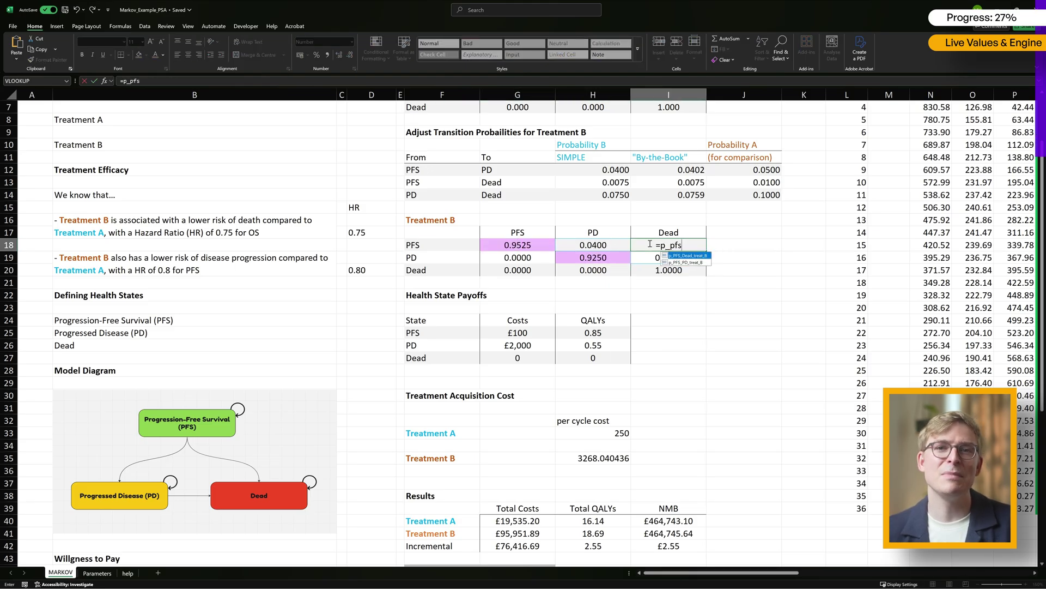
{"action": "double_click", "coordinate": [689, 256]}
{"action": "key", "text": "Return"}
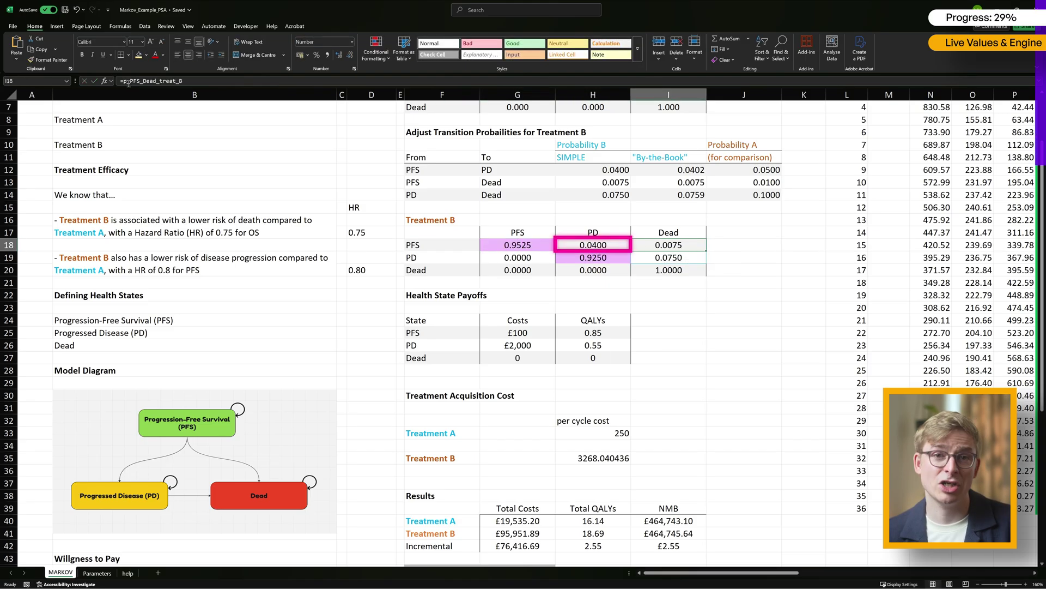
{"action": "type", "text": "=p_pd"}
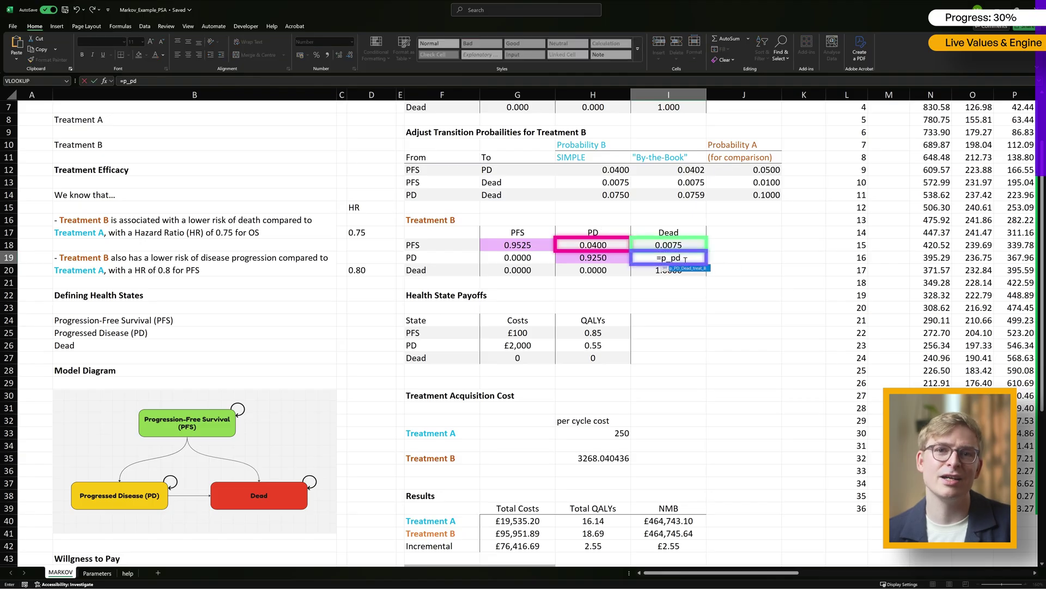
{"action": "double_click", "coordinate": [690, 268]}
{"action": "key", "text": "ctrl+Return"}
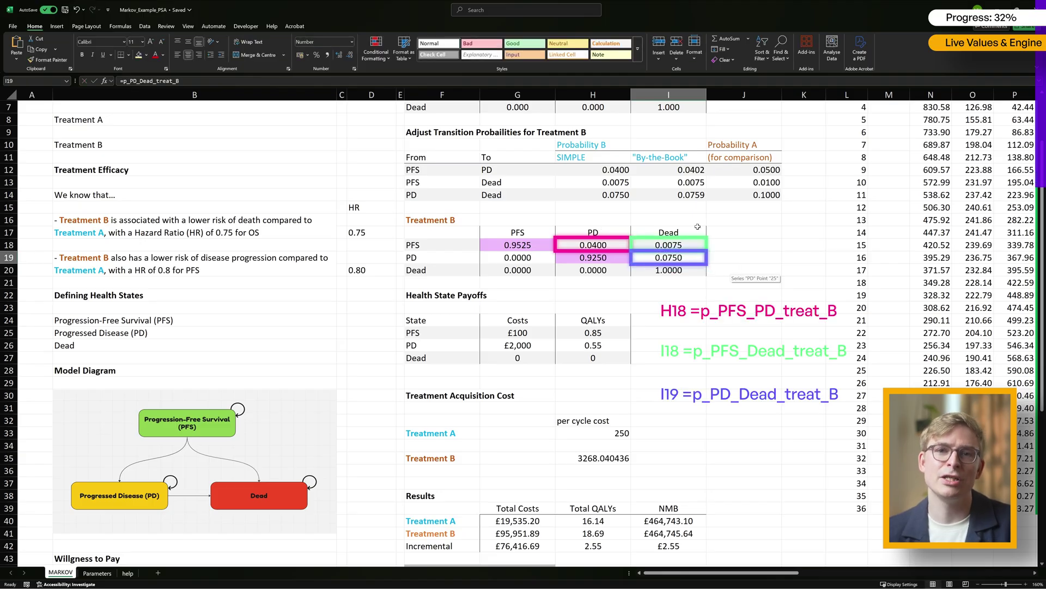
Step: Link the health state costs to the named parameters, entering =c_PFS in G25 and =c_PD in G26
{"action": "left_click_drag", "start_coordinate": [518, 321], "coordinate": [519, 366]}
{"action": "key", "text": "Down"}
{"action": "type", "text": "=c_"}
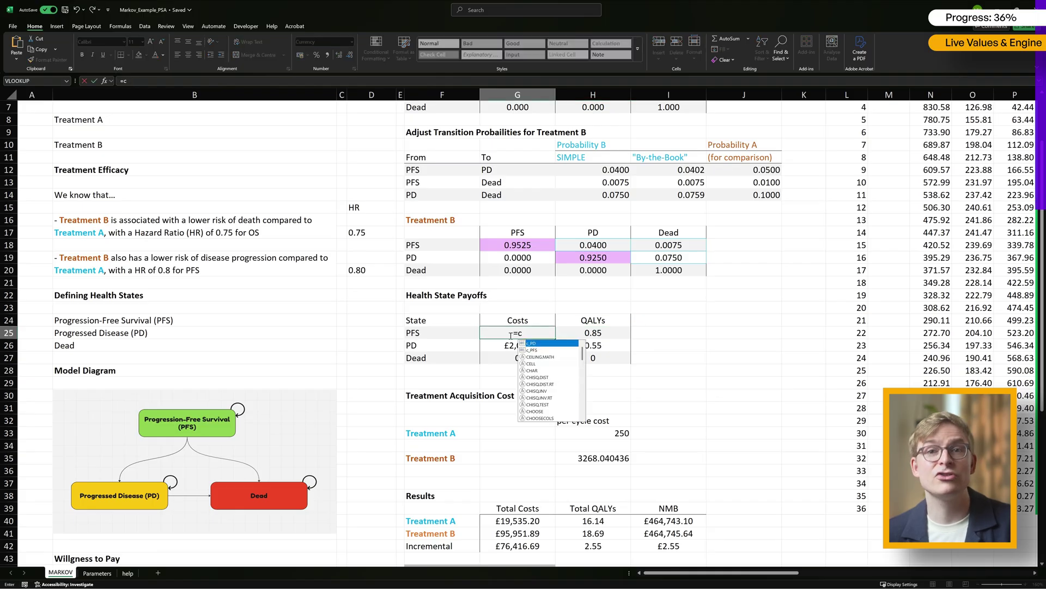
{"action": "double_click", "coordinate": [530, 349]}
{"action": "key", "text": "Return"}
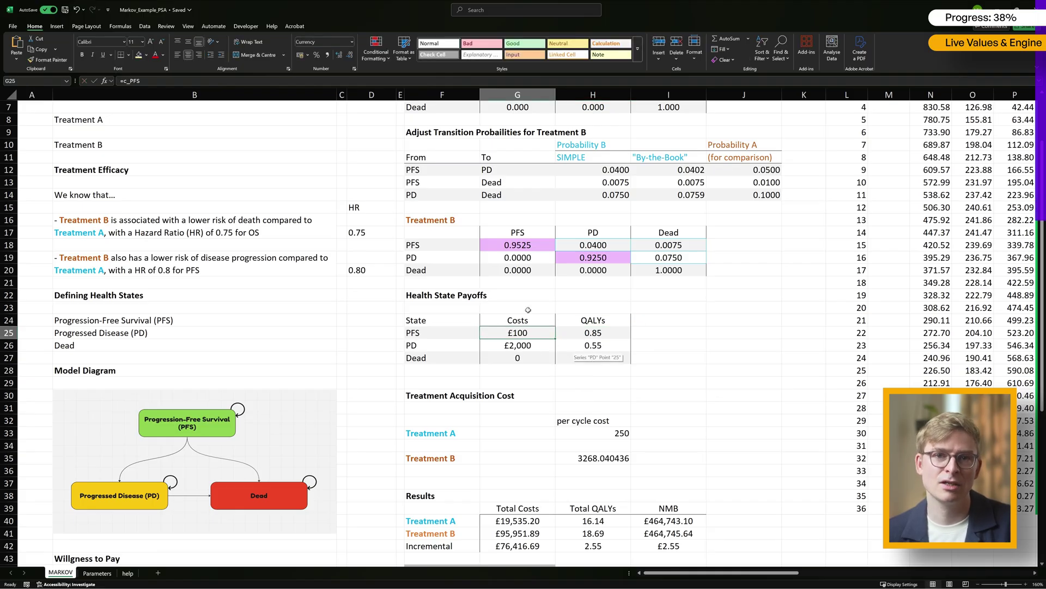
{"action": "type", "text": "=c_"}
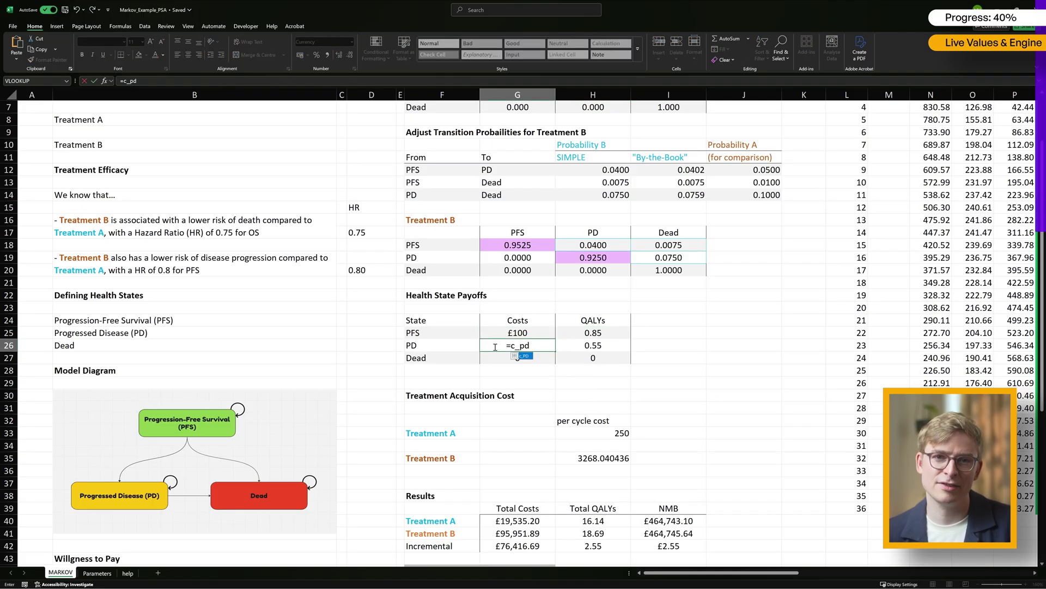
{"action": "type", "text": "PD"}
{"action": "key", "text": "Return"}
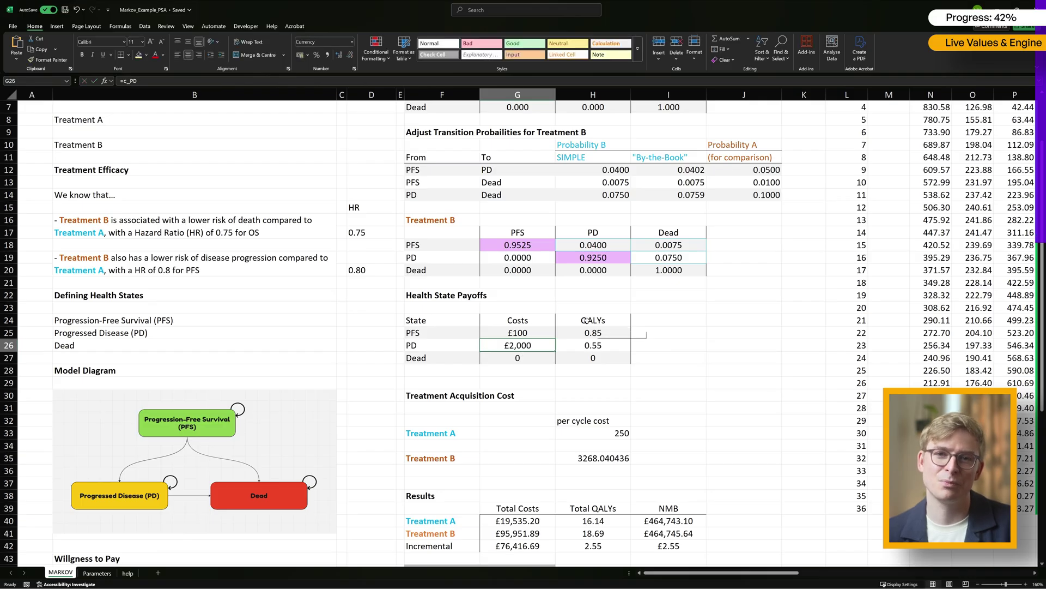
Step: Link the health state QALYs to the named parameters, entering =u_PFS in H25 and =u_PD in H26
{"action": "left_click_drag", "start_coordinate": [594, 321], "coordinate": [593, 345]}
{"action": "left_click", "coordinate": [593, 334]}
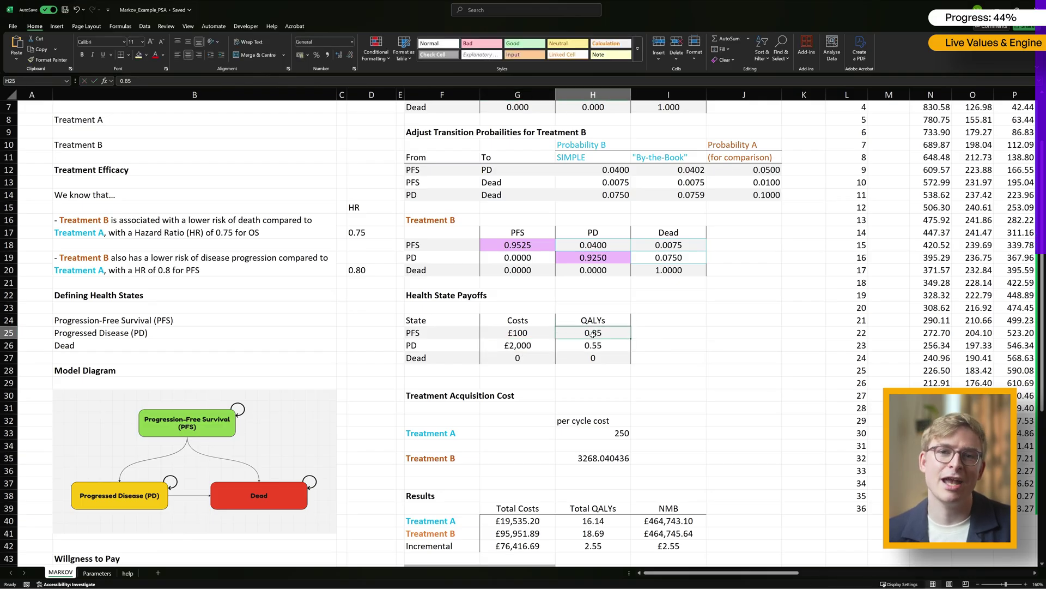
{"action": "type", "text": "="}
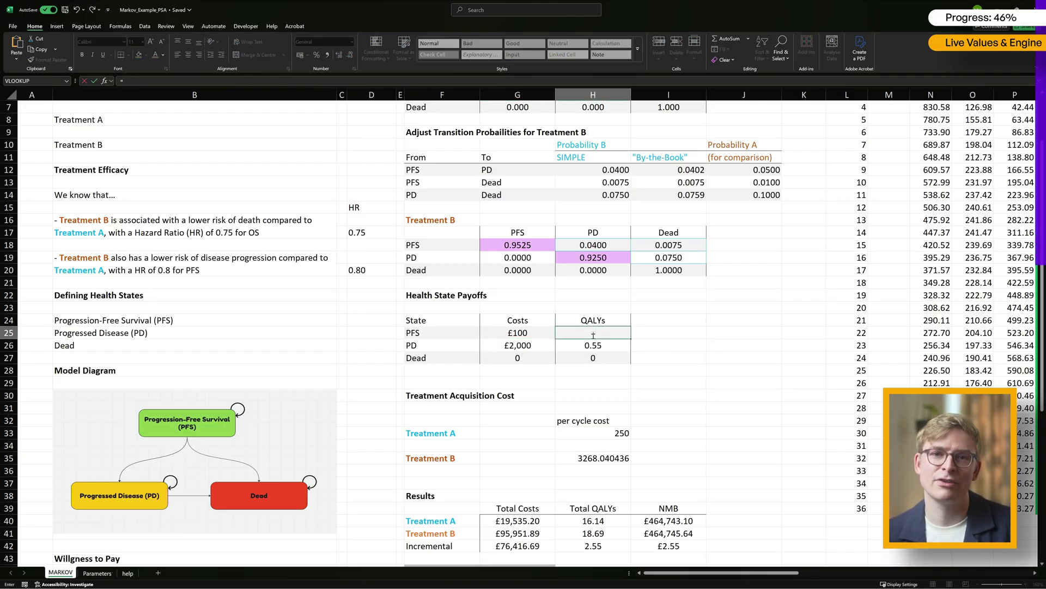
{"action": "type", "text": "u_"}
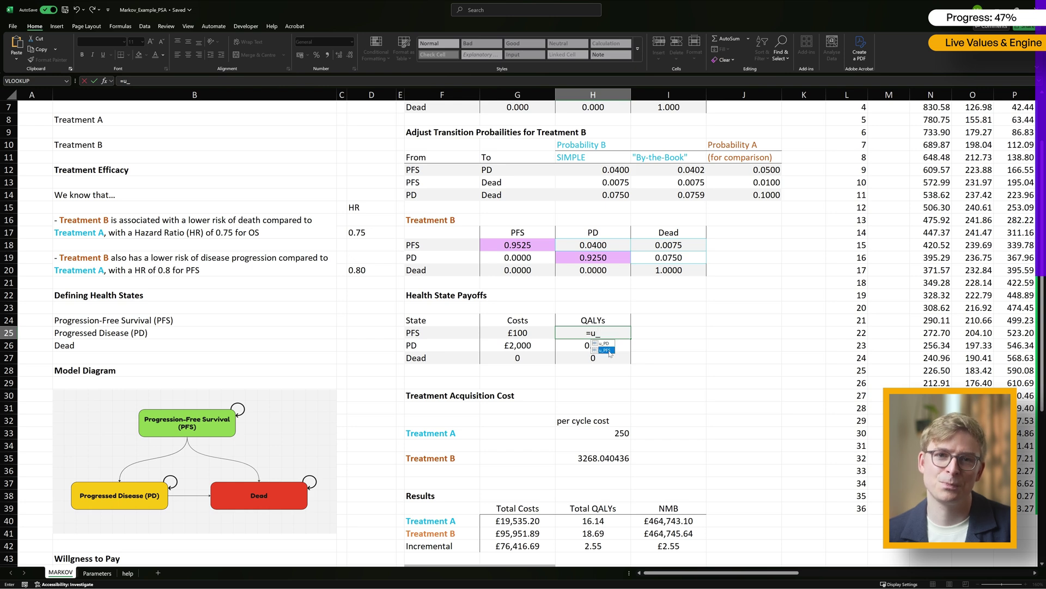
{"action": "double_click", "coordinate": [607, 350]}
{"action": "key", "text": "Return"}
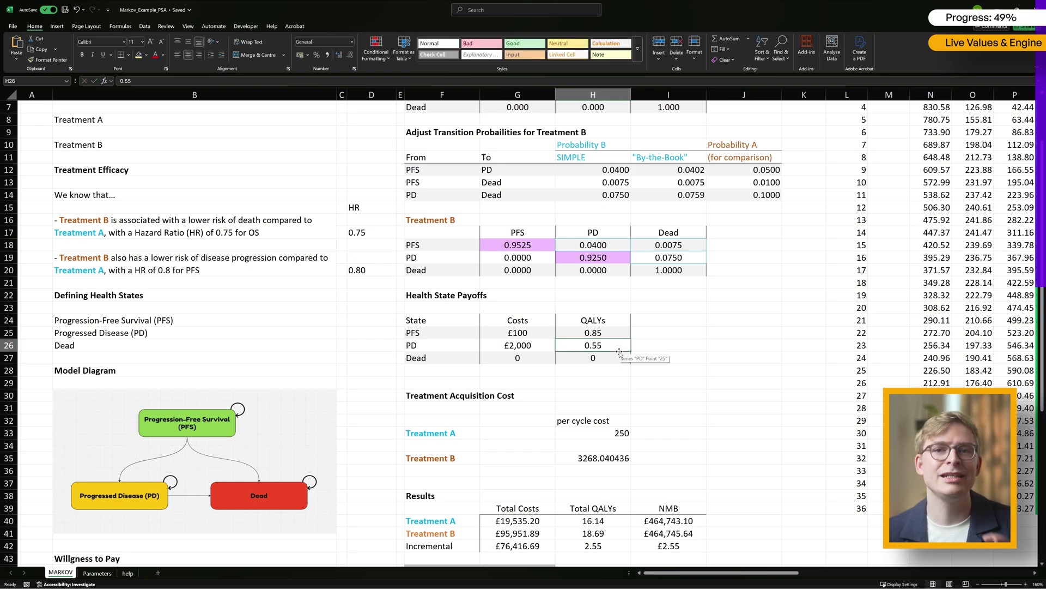
{"action": "type", "text": "=u_PD"}
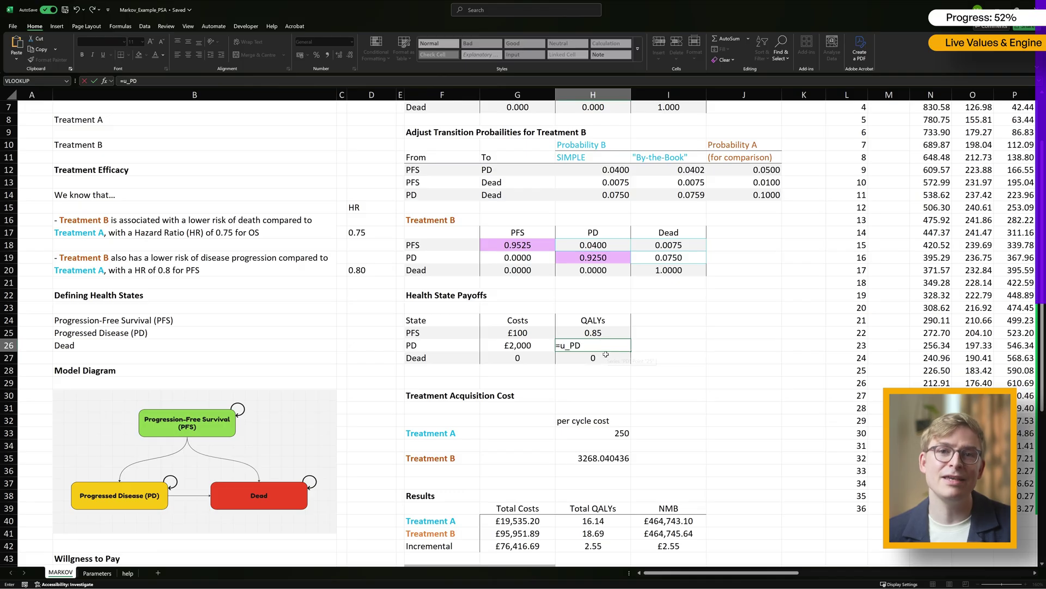
{"action": "key", "text": "ctrl+Return"}
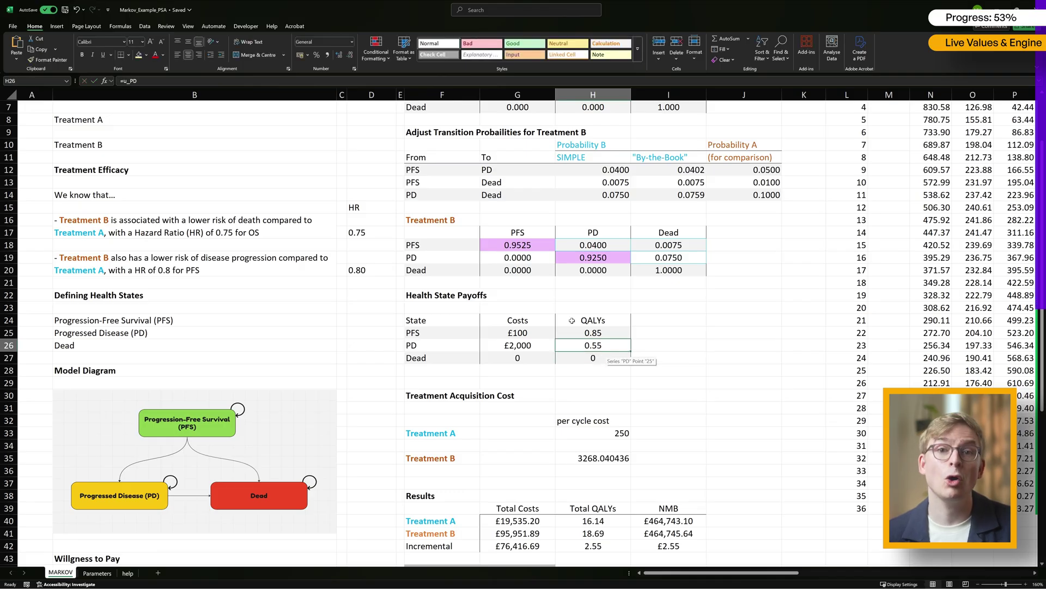
{"action": "key", "text": "Up"}
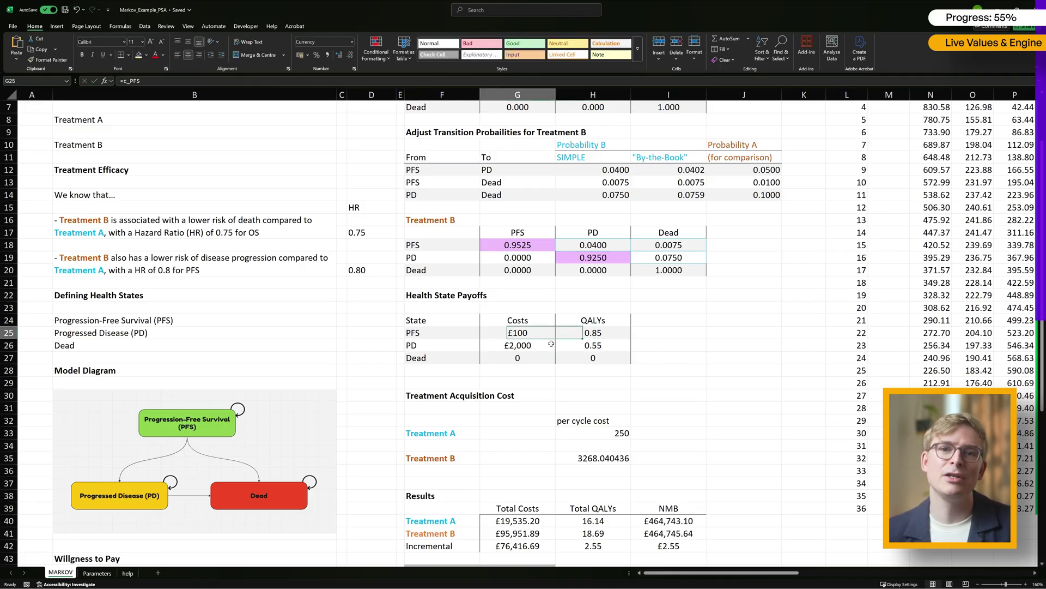
{"action": "key", "text": "Down"}
{"action": "left_click", "coordinate": [766, 335]}
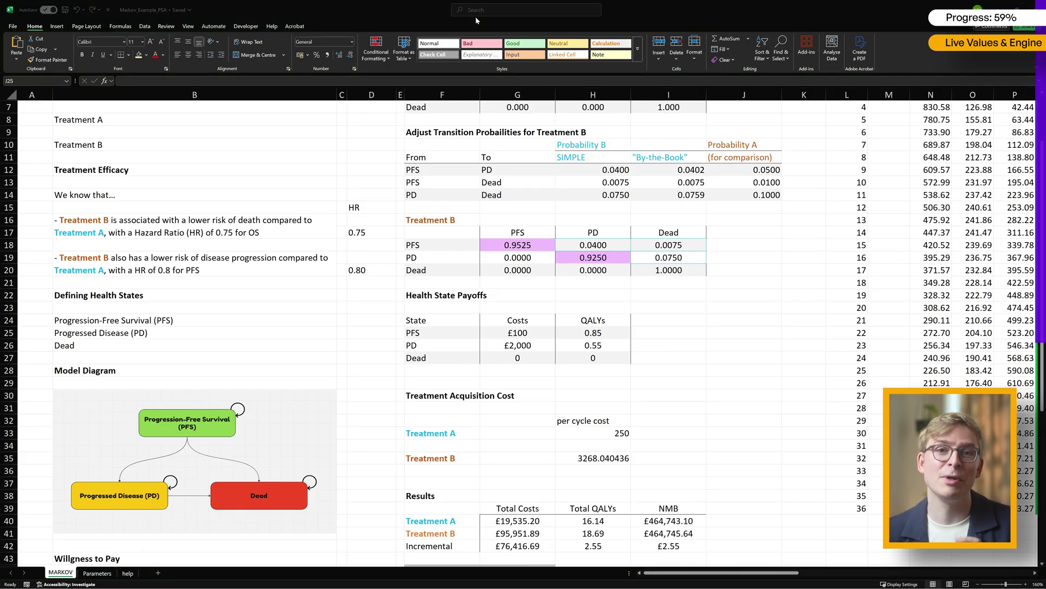
{"action": "left_click", "coordinate": [659, 306]}
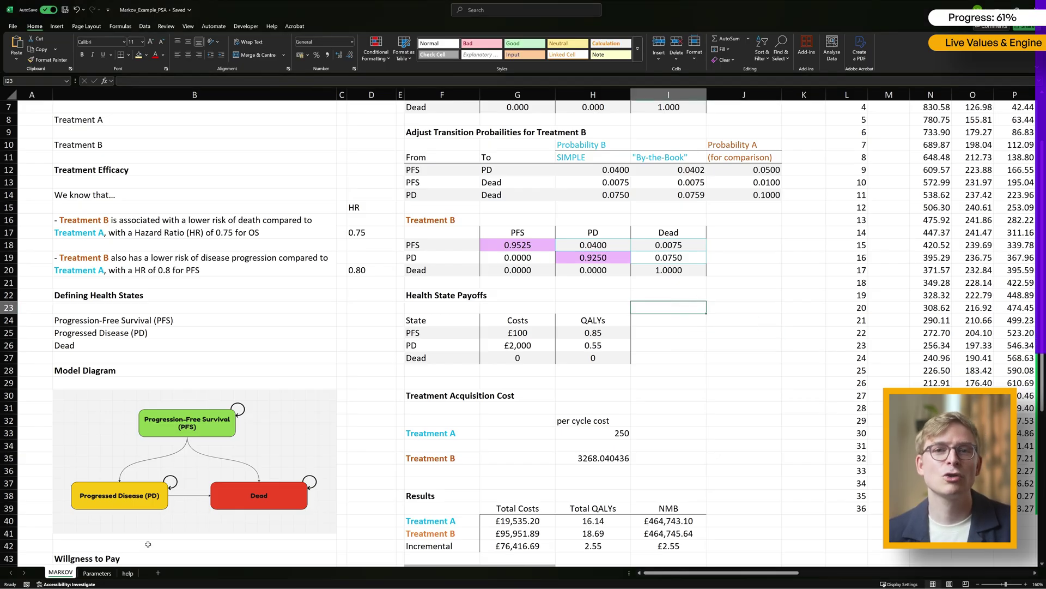
Step: Turn on the PSA switch in N1 of the help sheet and return to the Parameters sheet
{"action": "left_click", "coordinate": [127, 573]}
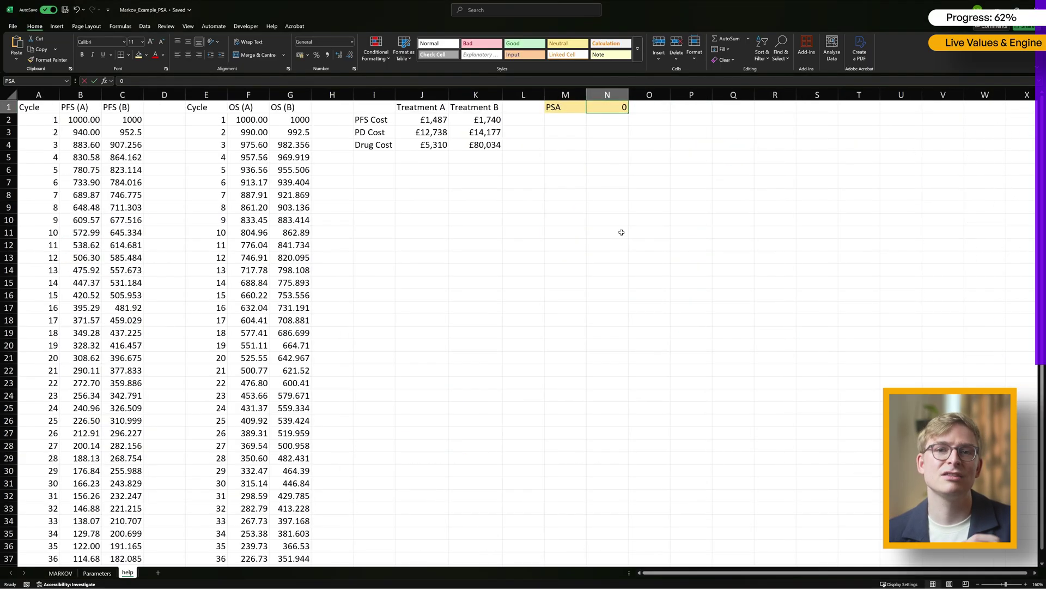
{"action": "left_click", "coordinate": [97, 573]}
{"action": "left_click", "coordinate": [382, 297]}
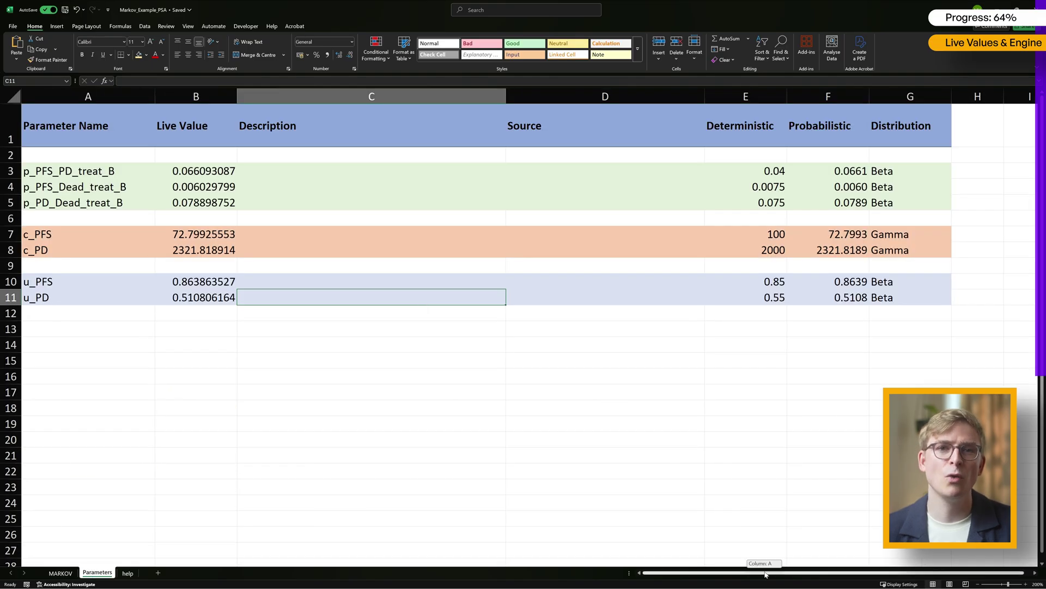
Step: Format the live values in B3:B11 to show four decimal places
{"action": "left_click_drag", "start_coordinate": [196, 170], "coordinate": [211, 299]}
{"action": "left_click", "coordinate": [222, 56]}
{"action": "left_click", "coordinate": [221, 56]}
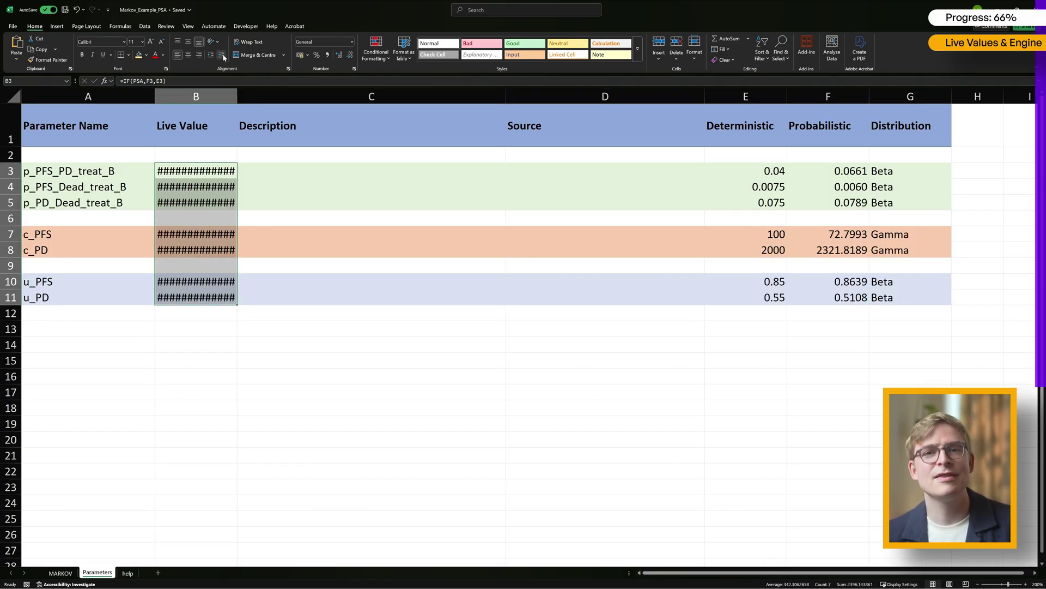
{"action": "left_click", "coordinate": [211, 58]}
{"action": "left_click", "coordinate": [176, 55]}
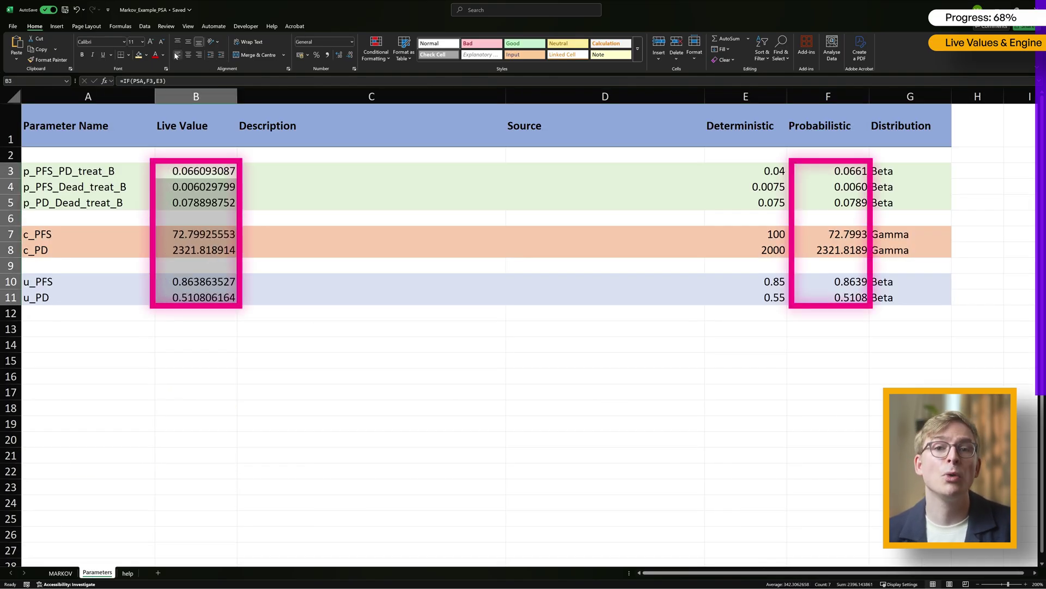
{"action": "left_click", "coordinate": [340, 55]}
{"action": "left_click", "coordinate": [339, 56]}
{"action": "left_click", "coordinate": [340, 56]}
{"action": "left_click", "coordinate": [340, 56]}
{"action": "left_click", "coordinate": [339, 56]}
{"action": "left_click", "coordinate": [207, 282]}
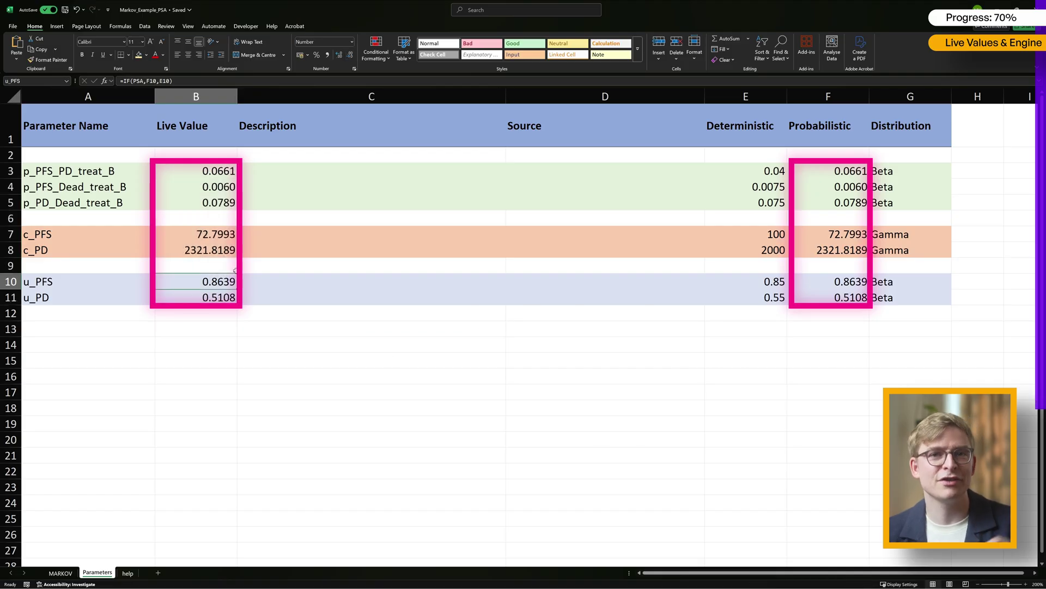
Step: Compare the live values in B3:B11 with the probabilistic values in F3:F11 while repeatedly recalculating to draw new random samples
{"action": "left_click_drag", "start_coordinate": [218, 170], "coordinate": [199, 295]}
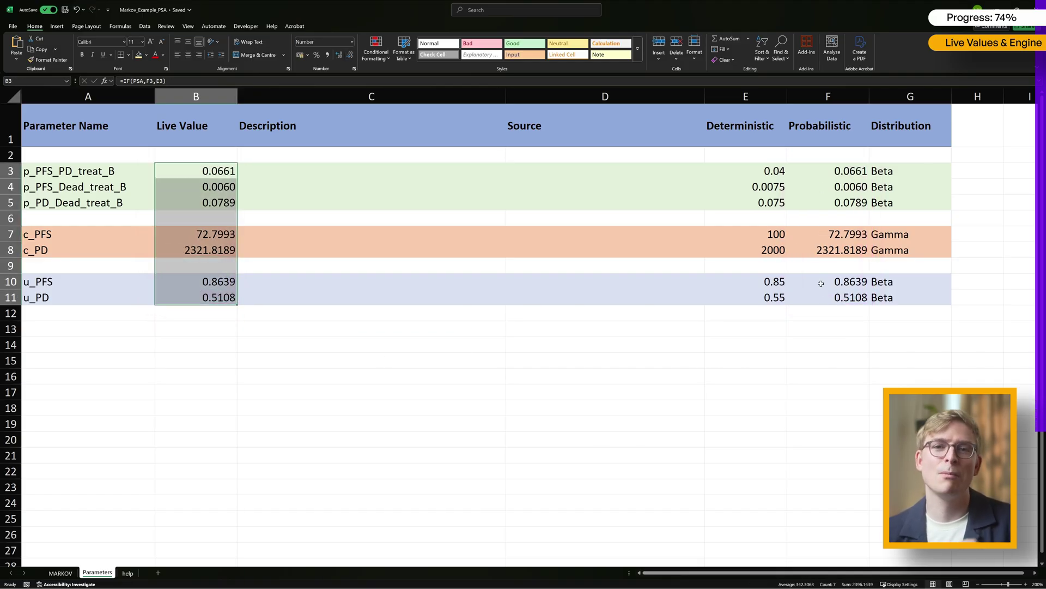
{"action": "left_click", "coordinate": [808, 335]}
{"action": "left_click_drag", "start_coordinate": [828, 171], "coordinate": [844, 304]}
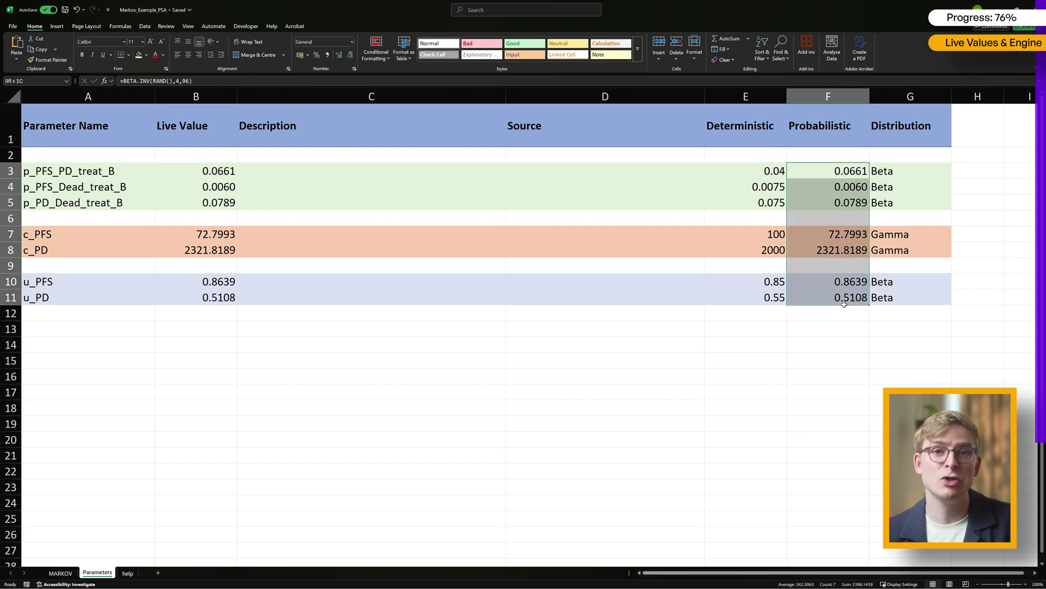
{"action": "left_click", "coordinate": [844, 339]}
{"action": "key", "text": "F9"}
{"action": "key", "text": "F9"}
{"action": "key", "text": "F9"}
{"action": "key", "text": "F9"}
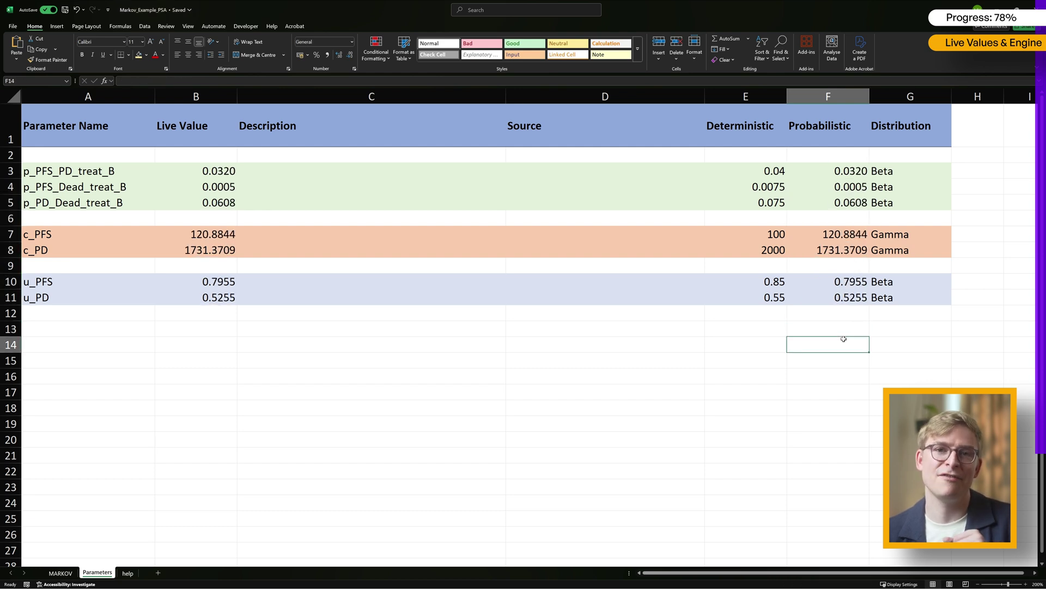
{"action": "key", "text": "F9"}
{"action": "key", "text": "F9"}
{"action": "key", "text": "F9"}
{"action": "key", "text": "F9"}
{"action": "key", "text": "F9"}
{"action": "key", "text": "F9"}
{"action": "key", "text": "F9"}
{"action": "key", "text": "F9"}
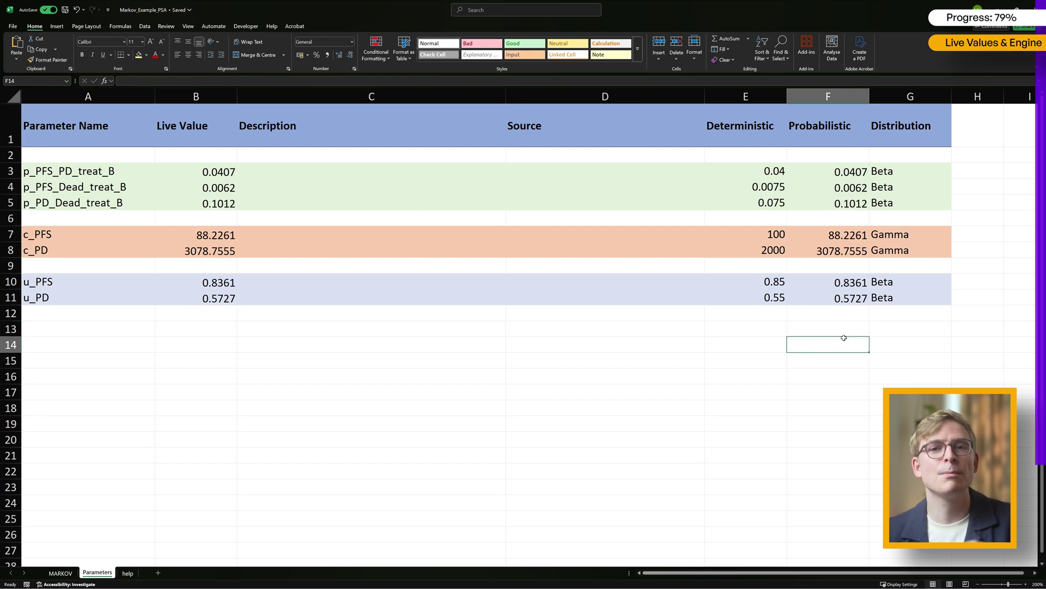
{"action": "key", "text": "F9"}
{"action": "key", "text": "F9"}
{"action": "key", "text": "F9"}
{"action": "key", "text": "F9"}
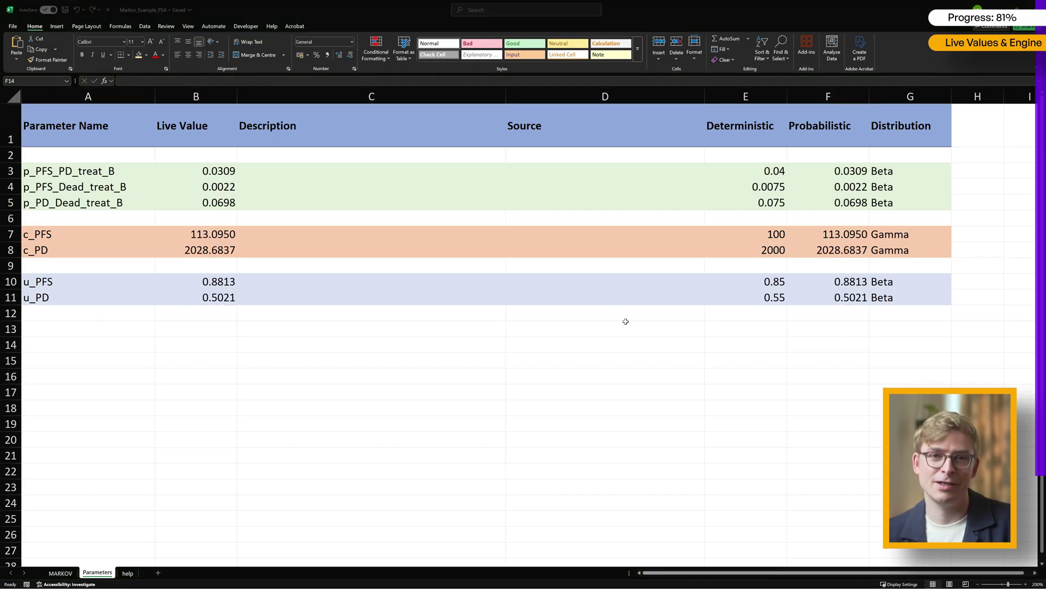
Step: Examine how the costs, QALYs and treatment B state membership on the MARKOV sheet respond to repeated recalculation
{"action": "left_click", "coordinate": [60, 573]}
{"action": "left_click_drag", "start_coordinate": [779, 572], "coordinate": [872, 572]}
{"action": "scroll", "coordinate": [731, 298], "scroll_direction": "down", "scroll_amount": 4}
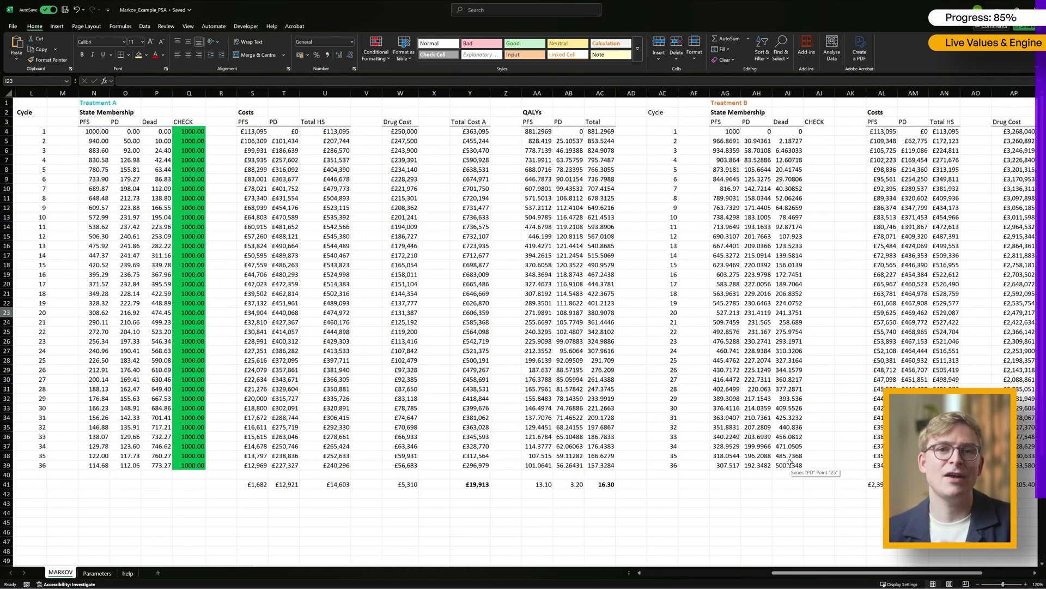
{"action": "key", "text": "F9"}
{"action": "key", "text": "F9"}
{"action": "key", "text": "F9"}
{"action": "key", "text": "F9"}
{"action": "key", "text": "F9"}
{"action": "key", "text": "F9"}
{"action": "key", "text": "F9"}
{"action": "key", "text": "F9"}
{"action": "key", "text": "F9"}
{"action": "key", "text": "F9"}
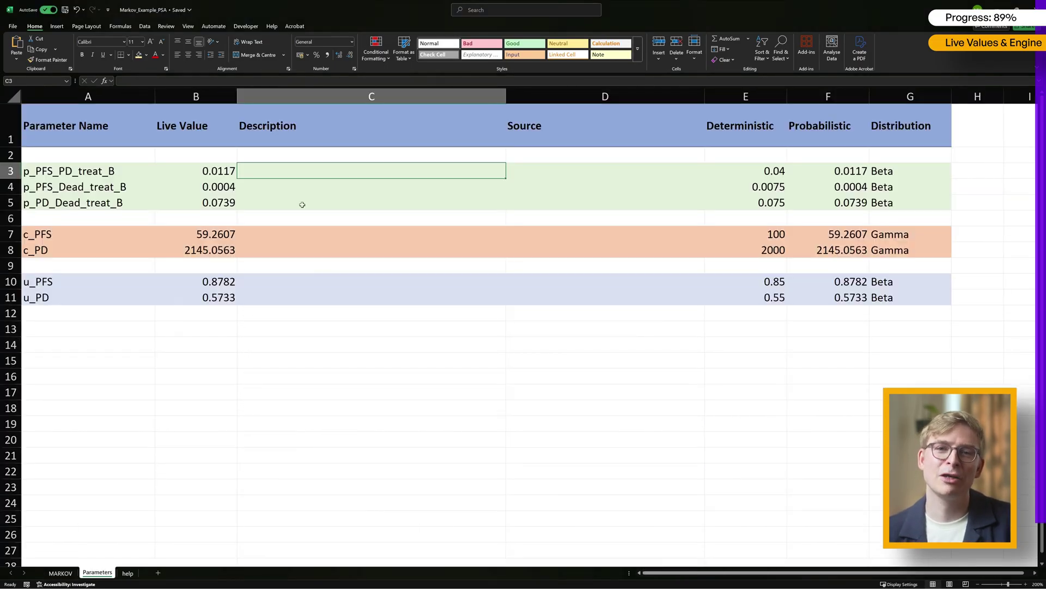
Step: On the Parameters sheet, describe C3:C5 as "Transition probability of PFS to PD for treatment B", with matching texts for PFS to Dead and PD to Dead
{"action": "type", "text": "Transition probability"}
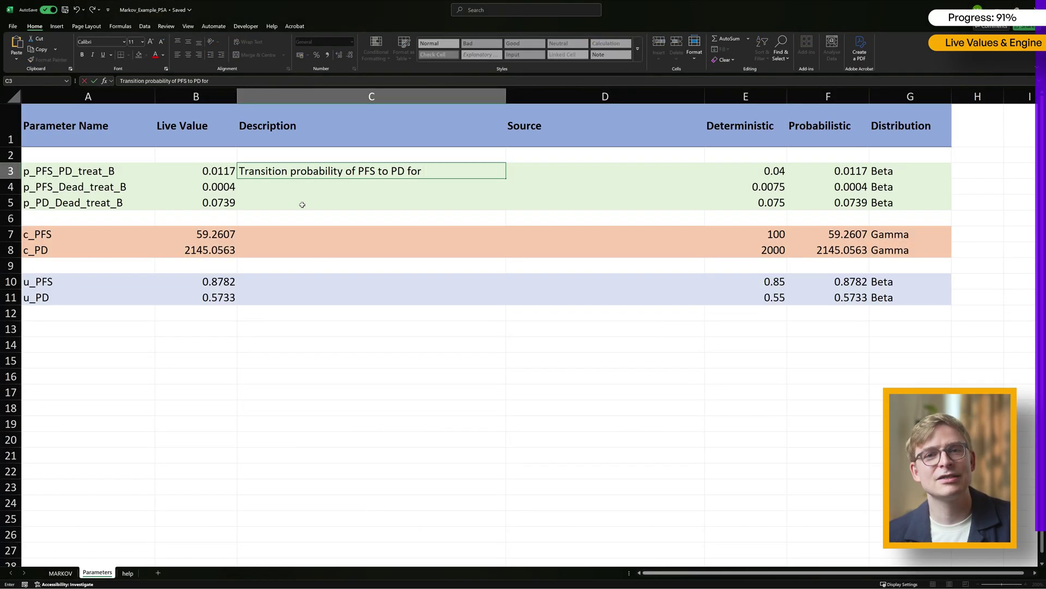
{"action": "type", "text": " of PD to Dead for treatment B"}
{"action": "key", "text": "Return"}
{"action": "key", "text": "ctrl+c"}
{"action": "key", "text": "ctrl+v"}
{"action": "double_click", "coordinate": [195, 81]}
{"action": "type", "text": "Dead"}
{"action": "key", "text": "Return"}
Step: Enter the descriptions "Cost in the PFS Health State" in C7 and "Cost in the PD Health State" in C8
{"action": "type", "text": "Dead"}
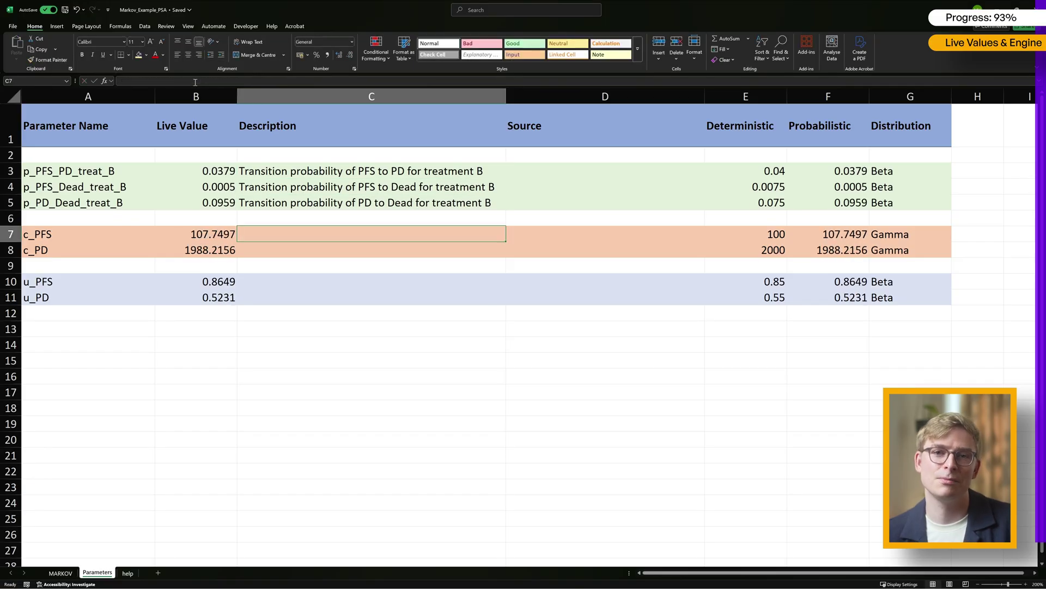
{"action": "type", "text": "Cost in the PFS Health State"}
{"action": "key", "text": "Return"}
{"action": "type", "text": "Cost in the PD Health State"}
{"action": "key", "text": "Return"}
{"action": "key", "text": "Return"}
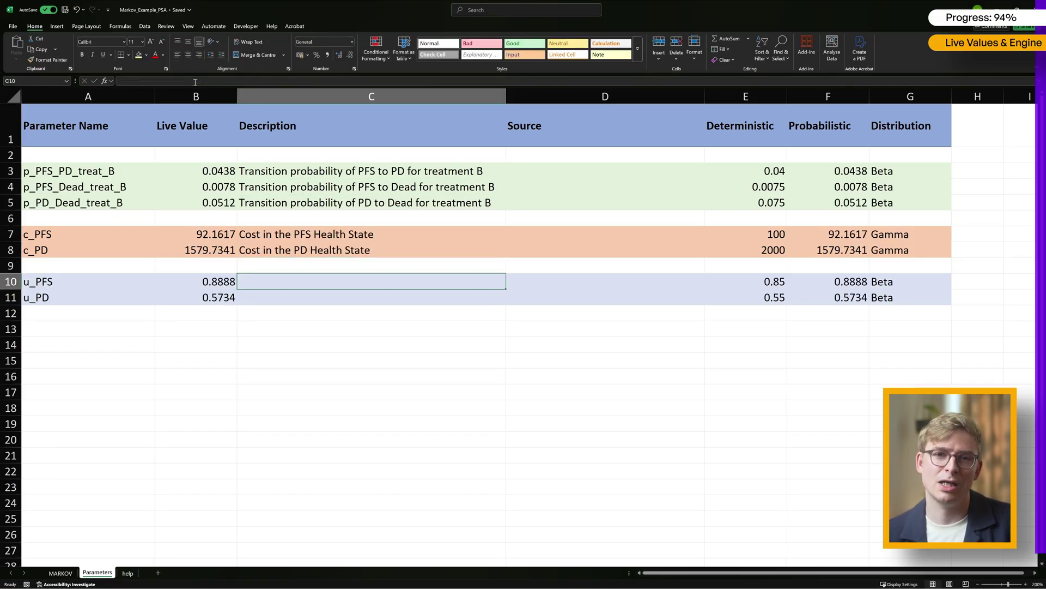
Step: Enter the descriptions "QALYs in the PFS Health State" in C10 and "QALYs in the PD Health State" in C11
{"action": "type", "text": "QALYs in the PFS Health State"}
{"action": "key", "text": "Return"}
{"action": "type", "text": "QALYs in the PD Health State"}
Step: Enter "Clinical Trial" as the source in D3 and copy it to D4:D5
{"action": "left_click", "coordinate": [561, 130]}
{"action": "left_click", "coordinate": [559, 173]}
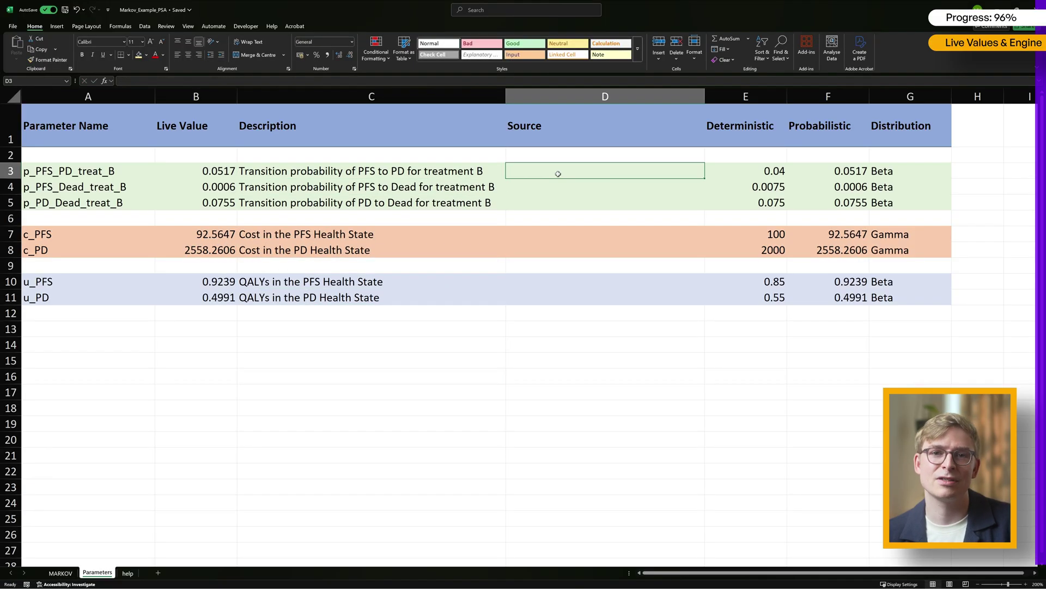
{"action": "type", "text": "Clinical Trial"}
{"action": "key", "text": "Return"}
{"action": "key", "text": "Up"}
{"action": "key", "text": "ctrl+c"}
{"action": "key", "text": "Down"}
{"action": "key", "text": "shift+Down"}
{"action": "key", "text": "ctrl+v"}
Step: Enter "NHS Reference Cost" as the source of both cost parameters in D7:D8
{"action": "key", "text": "Down"}
{"action": "key", "text": "Down"}
{"action": "key", "text": "Down"}
{"action": "type", "text": "NHS Reference Cost"}
{"action": "key", "text": "Return"}
{"action": "type", "text": "NHS Reference Cost"}
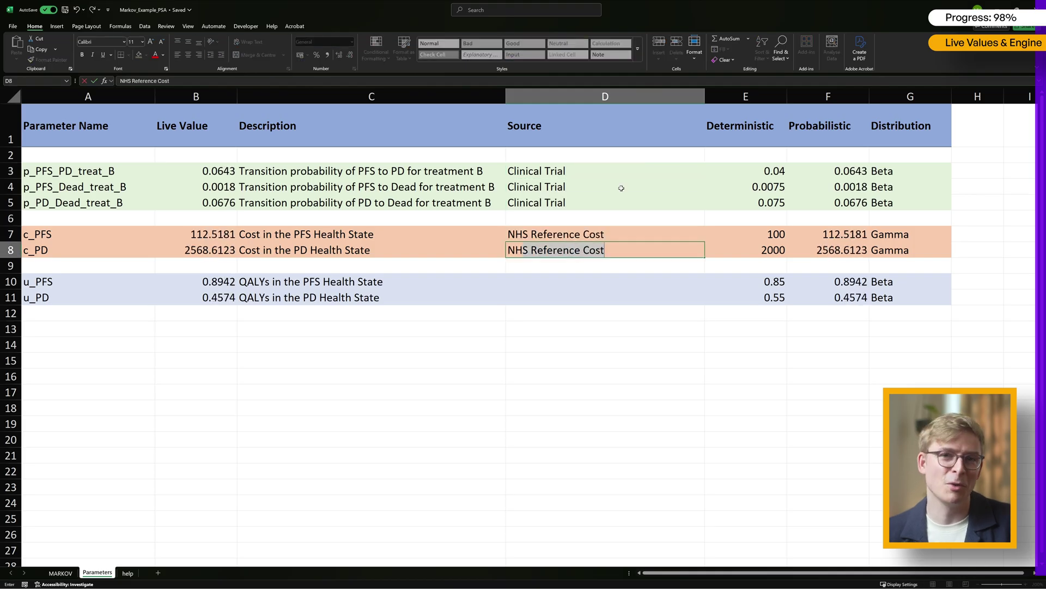
{"action": "key", "text": "Return"}
{"action": "key", "text": "Return"}
Step: Enter "EQ-5D Study in Oncology" as the source in D10 and copy it to D11
{"action": "type", "text": "EQ-5D Study in Oncology"}
{"action": "key", "text": "Return"}
{"action": "key", "text": "Up"}
{"action": "key", "text": "ctrl+c"}
{"action": "key", "text": "Down"}
{"action": "key", "text": "ctrl+v"}
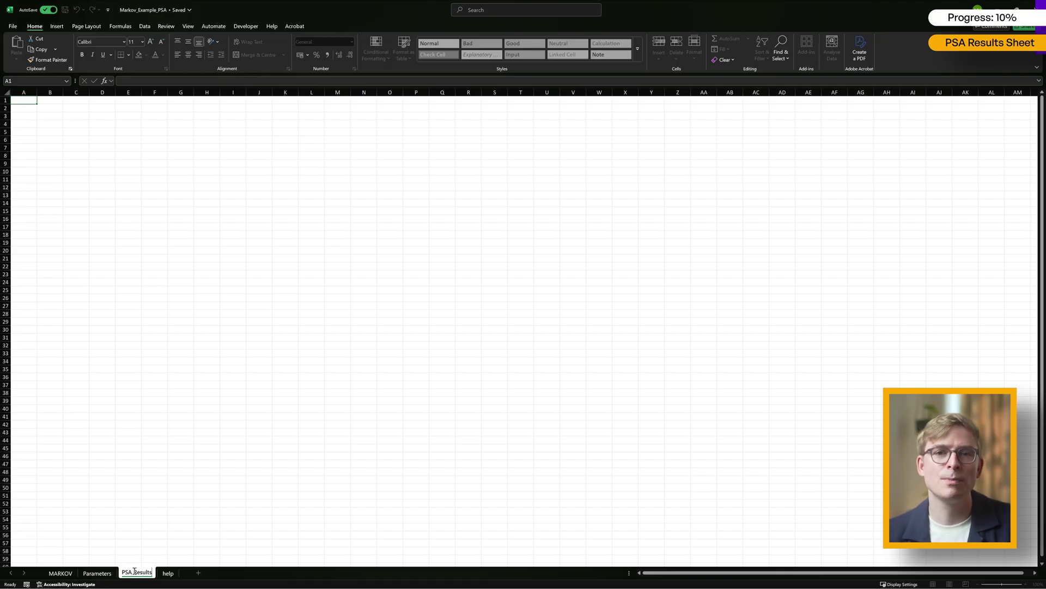
Step: Name the new sheet PSA Results and enter the header "PSA Iteration" in A1
{"action": "left_click", "coordinate": [147, 501]}
{"action": "left_click", "coordinate": [18, 103]}
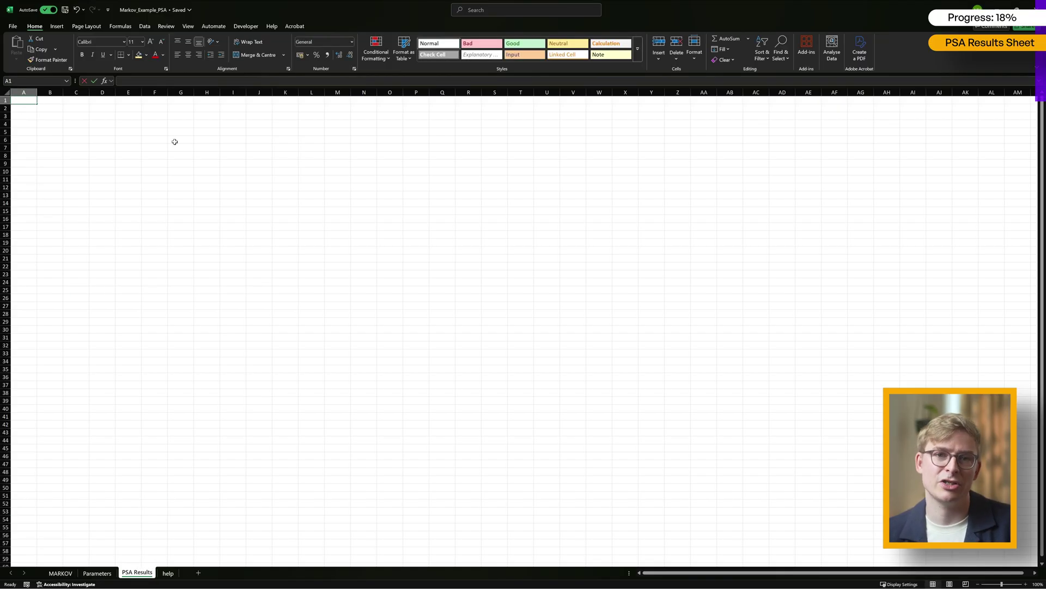
{"action": "type", "text": "PSA Iteration"}
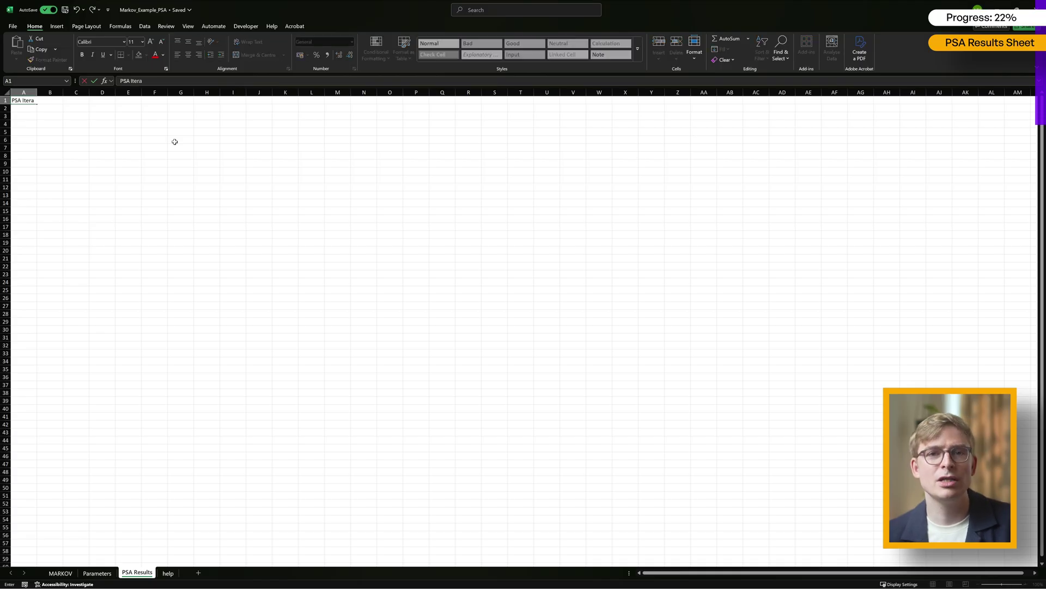
{"action": "key", "text": "ctrl+Return"}
{"action": "scroll", "coordinate": [175, 142], "scroll_direction": "up", "scroll_amount": 7}
Step: Enter the group headers "Parameters" in B1 and "Results" in I1
{"action": "key", "text": "Right"}
{"action": "type", "text": "Parameters"}
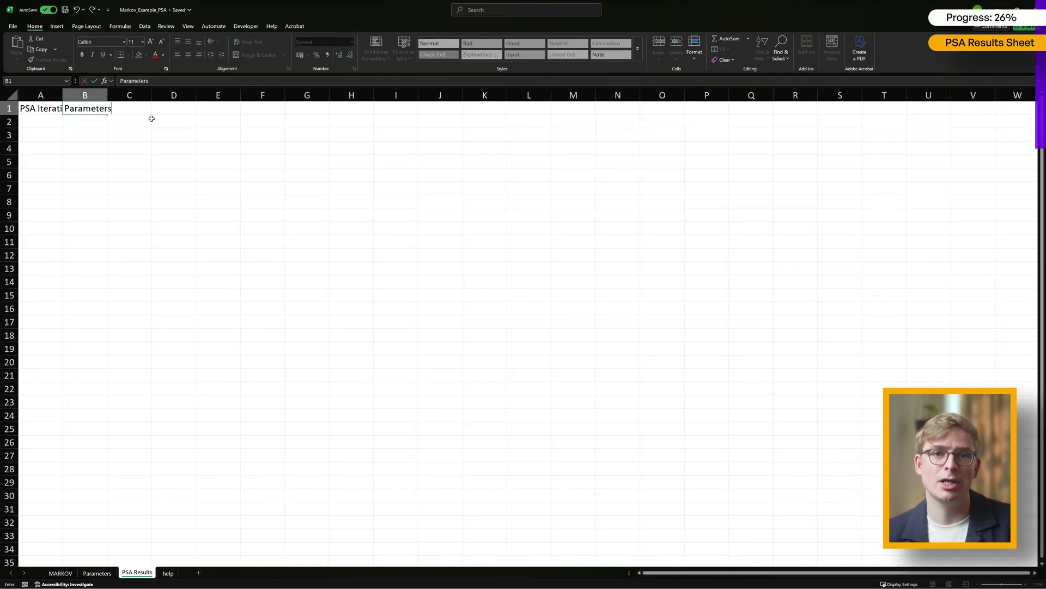
{"action": "key", "text": "Right"}
{"action": "key", "text": "Right"}
{"action": "key", "text": "Right"}
{"action": "key", "text": "Right"}
{"action": "key", "text": "Right"}
{"action": "key", "text": "Right"}
{"action": "key", "text": "Right"}
{"action": "key", "text": "Right"}
{"action": "key", "text": "Left"}
{"action": "type", "text": "Results"}
{"action": "key", "text": "Return"}
Step: Link B2:D2 to the three transition probability names in A3:A5 of the Parameters sheet
{"action": "key", "text": "Left"}
{"action": "key", "text": "Left"}
{"action": "key", "text": "Left"}
{"action": "key", "text": "Left"}
{"action": "key", "text": "Left"}
{"action": "key", "text": "Left"}
{"action": "key", "text": "Left"}
{"action": "type", "text": "="}
{"action": "left_click", "coordinate": [97, 573]}
{"action": "left_click", "coordinate": [87, 170]}
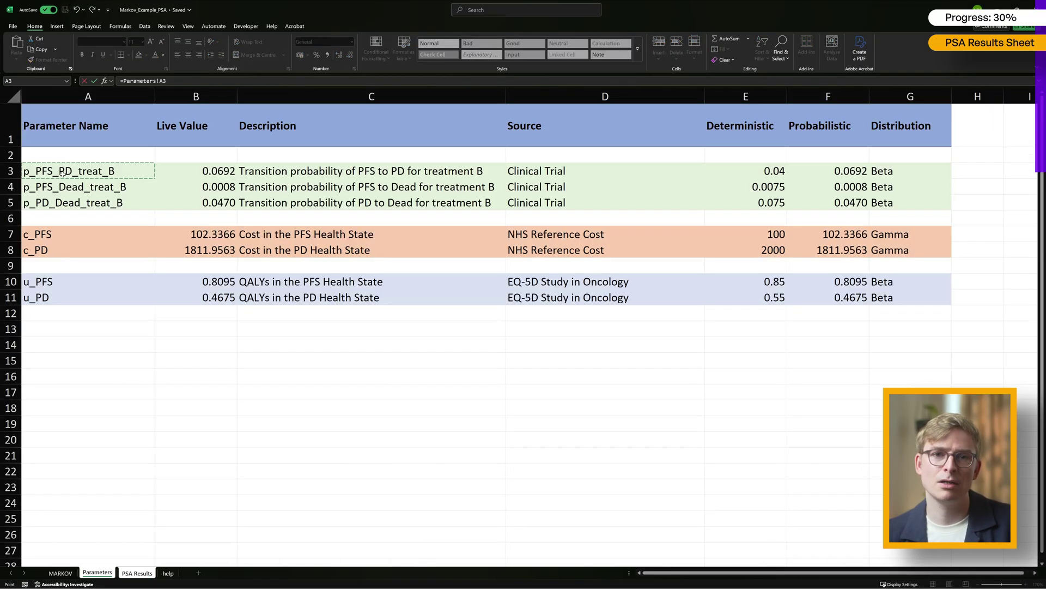
{"action": "key", "text": "Tab"}
{"action": "type", "text": "="}
{"action": "left_click", "coordinate": [94, 573]}
{"action": "left_click", "coordinate": [87, 185]}
{"action": "key", "text": "Tab"}
{"action": "type", "text": "="}
Step: Link E2:G2 to the parameter names c_PFS, c_PD and u_PFS on the Parameters sheet
{"action": "left_click", "coordinate": [210, 123]}
{"action": "type", "text": "="}
{"action": "left_click", "coordinate": [97, 573]}
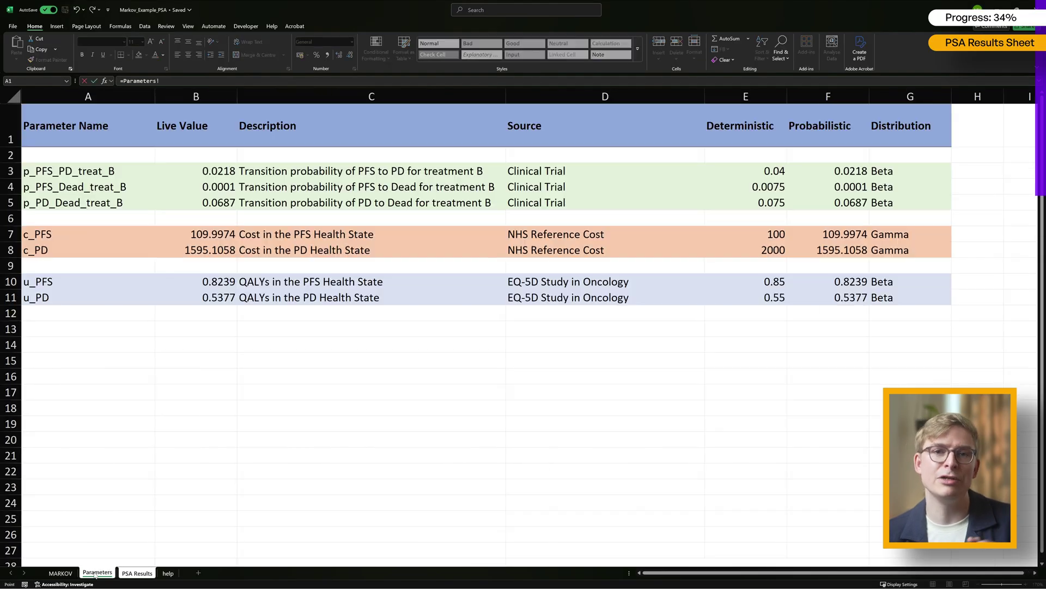
{"action": "left_click", "coordinate": [131, 235]}
{"action": "key", "text": "Return"}
{"action": "left_click", "coordinate": [255, 122]}
{"action": "type", "text": "="}
{"action": "left_click", "coordinate": [97, 572]}
{"action": "left_click", "coordinate": [92, 283]}
{"action": "key", "text": "Return"}
Step: Link H2 to the parameter name u_PD in A11 of the Parameters sheet
{"action": "left_click", "coordinate": [339, 124]}
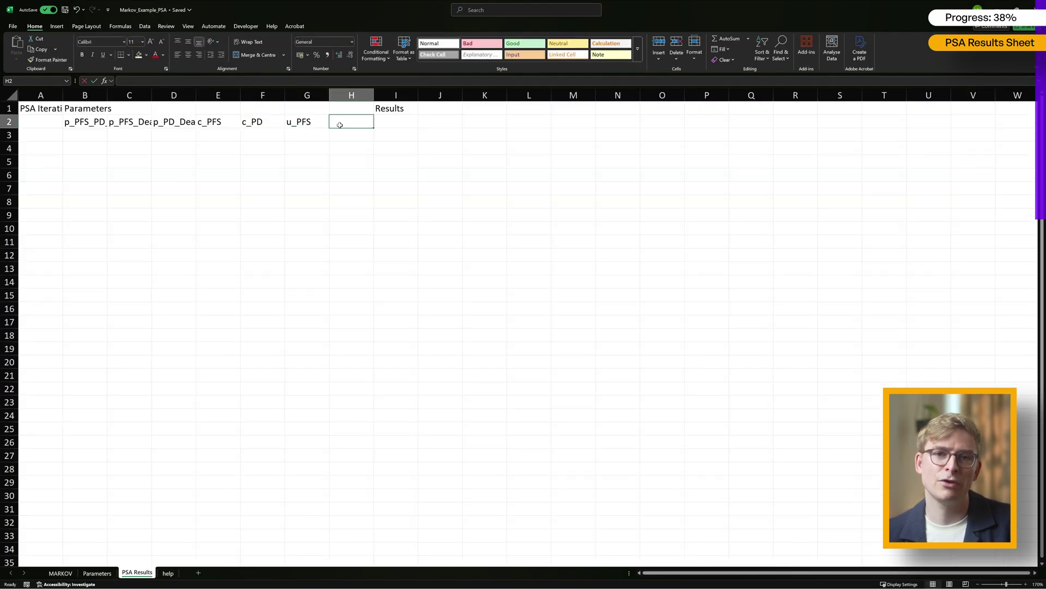
{"action": "type", "text": "="}
{"action": "left_click", "coordinate": [97, 573]}
{"action": "left_click", "coordinate": [87, 297]}
{"action": "key", "text": "Return"}
Step: Fit column A to the width of its header and label cell A3 "Live"
{"action": "key", "text": "Up"}
{"action": "key", "text": "Left"}
{"action": "double_click", "coordinate": [63, 96]}
{"action": "type", "text": "Live"}
Step: Widen columns B to H equally so the full parameter names fit
{"action": "left_click", "coordinate": [123, 122]}
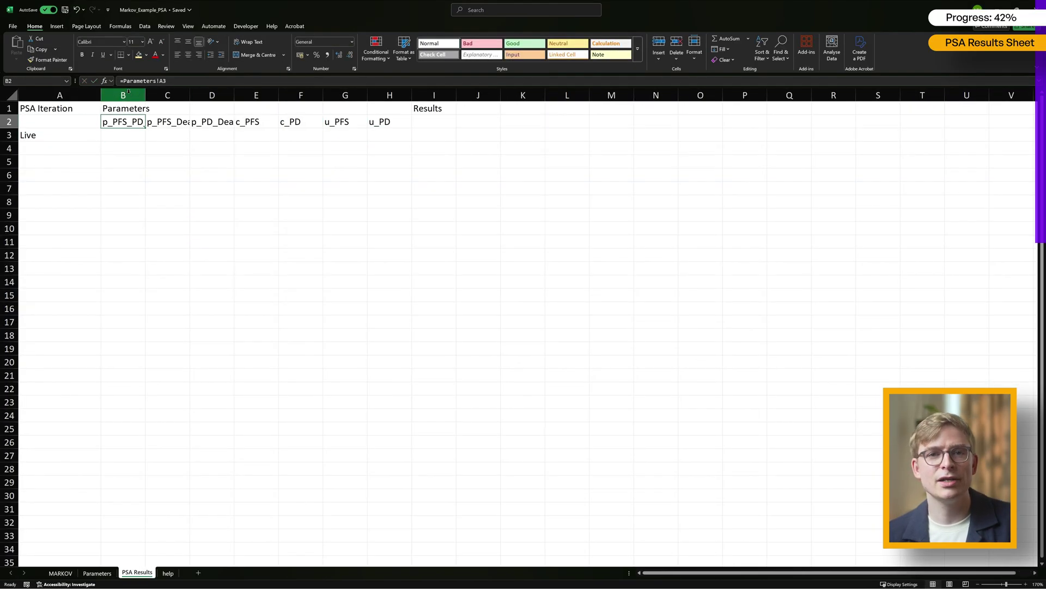
{"action": "left_click_drag", "start_coordinate": [123, 96], "coordinate": [390, 96]}
{"action": "left_click_drag", "start_coordinate": [412, 96], "coordinate": [465, 96]}
{"action": "left_click_drag", "start_coordinate": [786, 96], "coordinate": [782, 95]}
Step: Make the headers in A1:I1 bold and add a bottom border beneath them
{"action": "left_click", "coordinate": [71, 109]}
{"action": "key", "text": "ctrl+shift+Right"}
{"action": "key", "text": "ctrl+shift+Right"}
{"action": "key", "text": "ctrl+b"}
{"action": "left_click", "coordinate": [65, 109]}
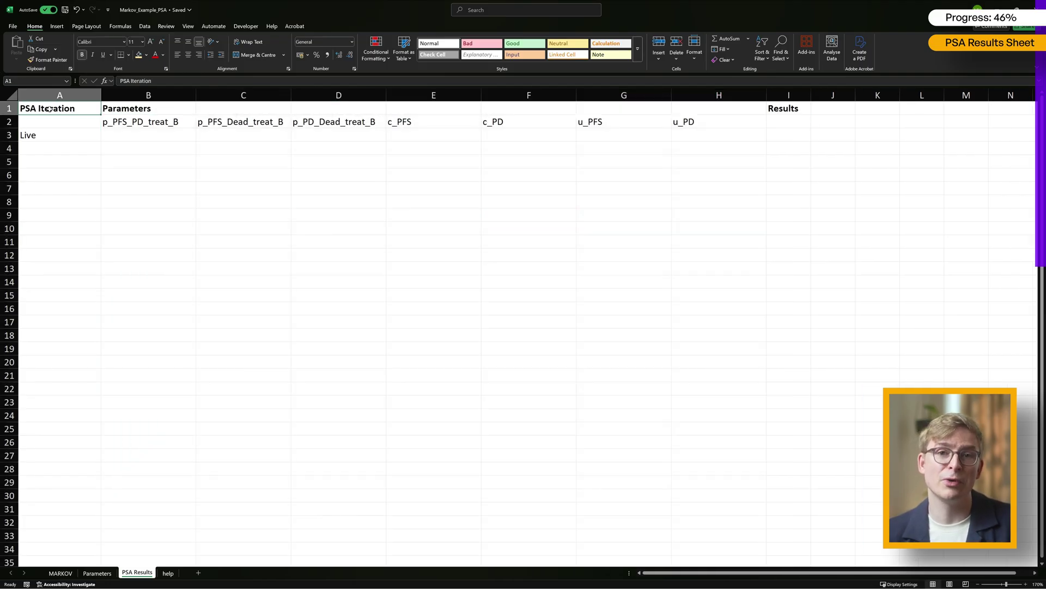
{"action": "key", "text": "ctrl+shift+Right"}
{"action": "key", "text": "ctrl+shift+Right"}
{"action": "left_click", "coordinate": [121, 55]}
Step: Make row 1 slightly taller and centre its headers vertically
{"action": "left_click_drag", "start_coordinate": [9, 115], "coordinate": [9, 125]}
{"action": "left_click", "coordinate": [9, 113]}
{"action": "left_click", "coordinate": [188, 42]}
Step: Add a bottom border to A2:J2 and extend the row 1 border to J1
{"action": "left_click", "coordinate": [158, 132]}
{"action": "key", "text": "Left"}
{"action": "key", "text": "ctrl+shift+Right"}
{"action": "key", "text": "ctrl+shift+Right"}
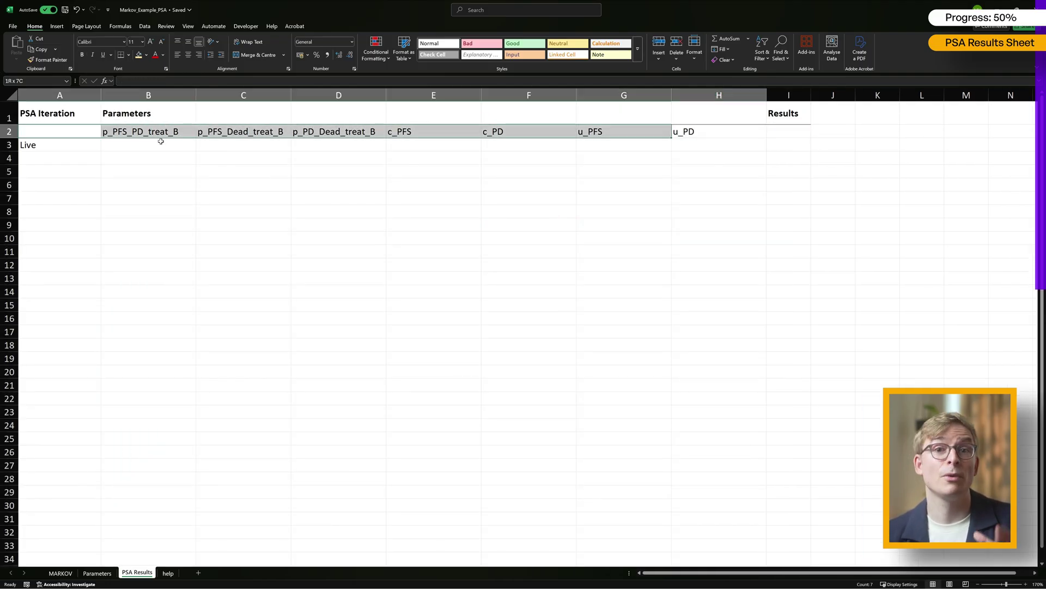
{"action": "key", "text": "shift+Right"}
{"action": "key", "text": "shift+Right"}
{"action": "left_click", "coordinate": [121, 55]}
{"action": "left_click", "coordinate": [528, 211]}
{"action": "left_click", "coordinate": [833, 114]}
{"action": "left_click", "coordinate": [121, 55]}
Step: Enter "Incremental Costs" in I2 and "Incremental QALYs" in J2, and widen both columns to fit
{"action": "left_click", "coordinate": [776, 134]}
{"action": "type", "text": "Incremental Costs"}
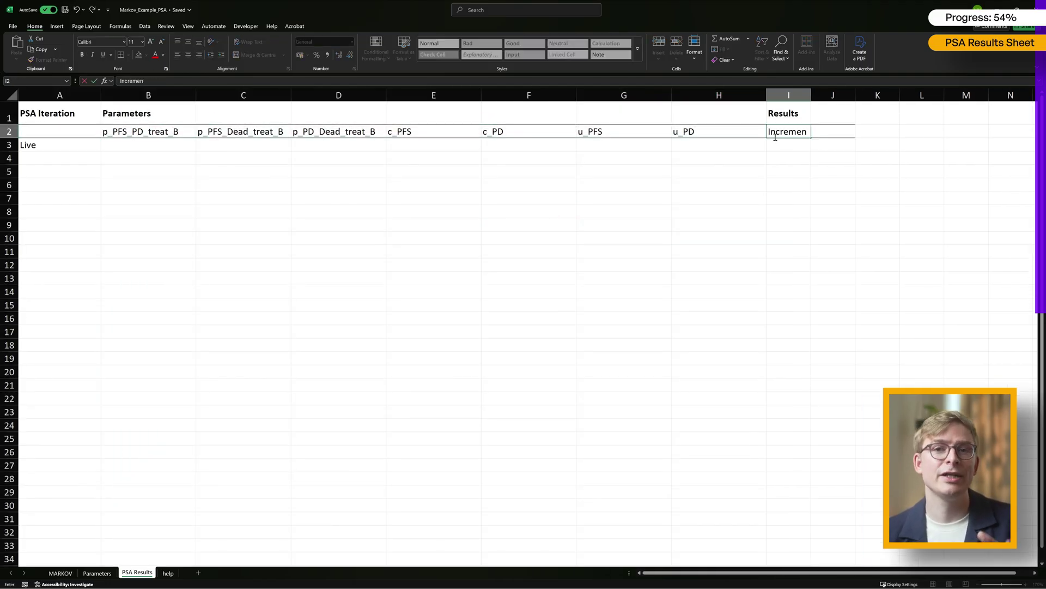
{"action": "key", "text": "Tab"}
{"action": "type", "text": "Incremental QALYs"}
{"action": "left_click", "coordinate": [781, 98]}
{"action": "left_click_drag", "start_coordinate": [782, 98], "coordinate": [833, 97]}
{"action": "left_click_drag", "start_coordinate": [855, 96], "coordinate": [902, 96]}
Step: Fill the header cells A1:J1 with a light gold colour
{"action": "left_click", "coordinate": [805, 117]}
{"action": "key", "text": "Left"}
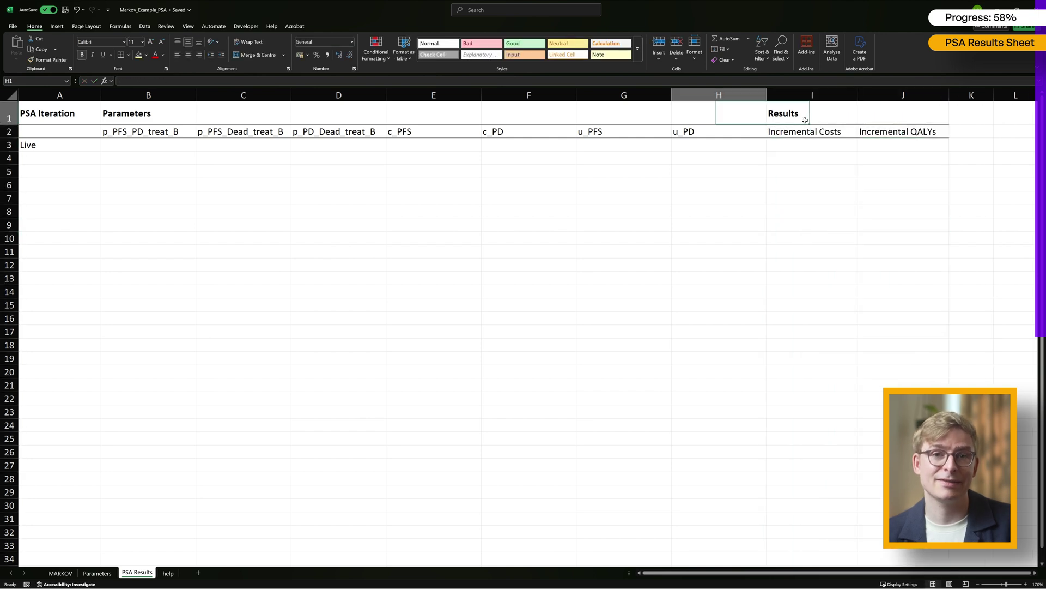
{"action": "key", "text": "ctrl+Left"}
{"action": "key", "text": "ctrl+Left"}
{"action": "key", "text": "ctrl+shift+Right"}
{"action": "key", "text": "ctrl+shift+Right"}
{"action": "key", "text": "shift+Right"}
{"action": "left_click", "coordinate": [144, 55]}
{"action": "left_click", "coordinate": [220, 121]}
Step: Link B3:D3 to the live values of the three transition probabilities in B3:B5 of the Parameters sheet
{"action": "left_click", "coordinate": [169, 146]}
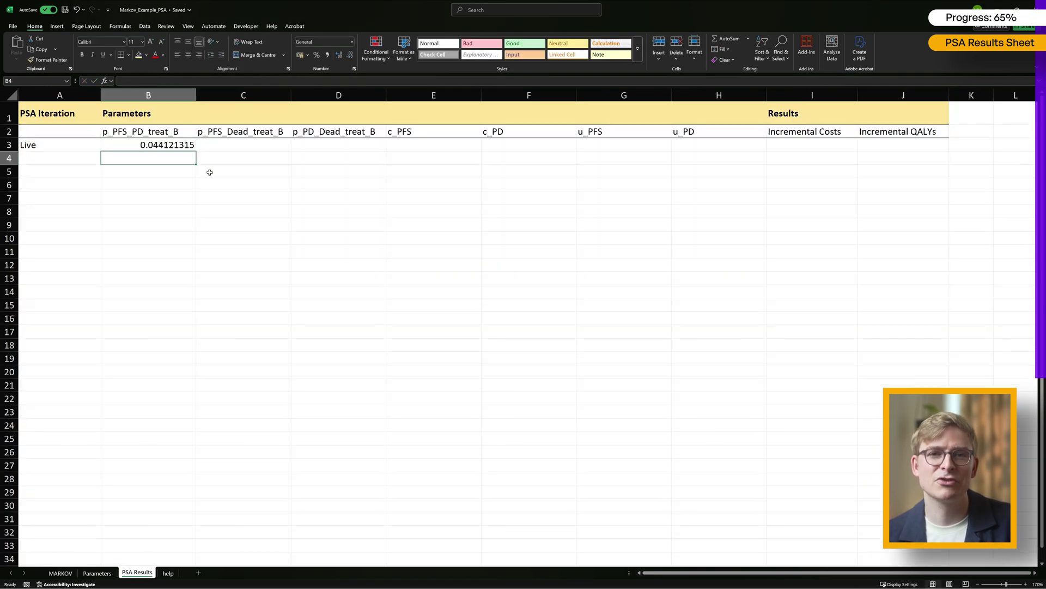
{"action": "key", "text": "Up"}
{"action": "key", "text": "Right"}
{"action": "type", "text": "="}
{"action": "left_click", "coordinate": [97, 572]}
{"action": "left_click", "coordinate": [196, 187]}
{"action": "key", "text": "Tab"}
{"action": "type", "text": "="}
{"action": "left_click", "coordinate": [97, 572]}
{"action": "left_click", "coordinate": [196, 202]}
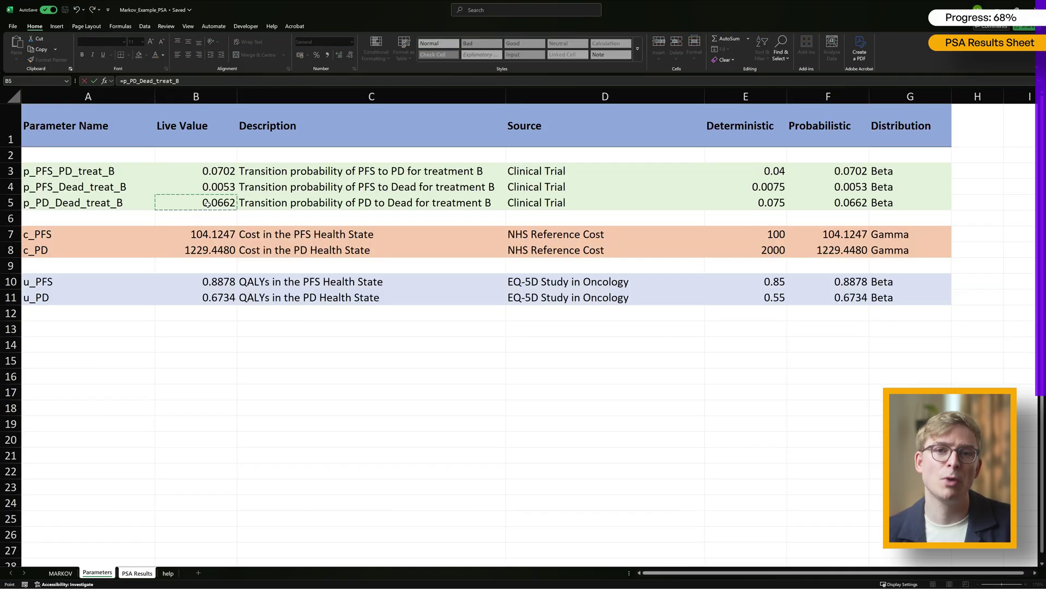
Step: Link E3 and F3 to the live values of c_PFS and c_PD on the Parameters sheet
{"action": "left_click", "coordinate": [197, 235]}
{"action": "key", "text": "Return"}
{"action": "key", "text": "Up"}
{"action": "key", "text": "Right"}
{"action": "type", "text": "="}
{"action": "left_click", "coordinate": [97, 573]}
{"action": "left_click", "coordinate": [196, 251]}
{"action": "key", "text": "Return"}
Step: Link G3 to the live value of u_PFS on the Parameters sheet
{"action": "key", "text": "Up"}
{"action": "key", "text": "Right"}
{"action": "type", "text": "="}
{"action": "left_click", "coordinate": [97, 572]}
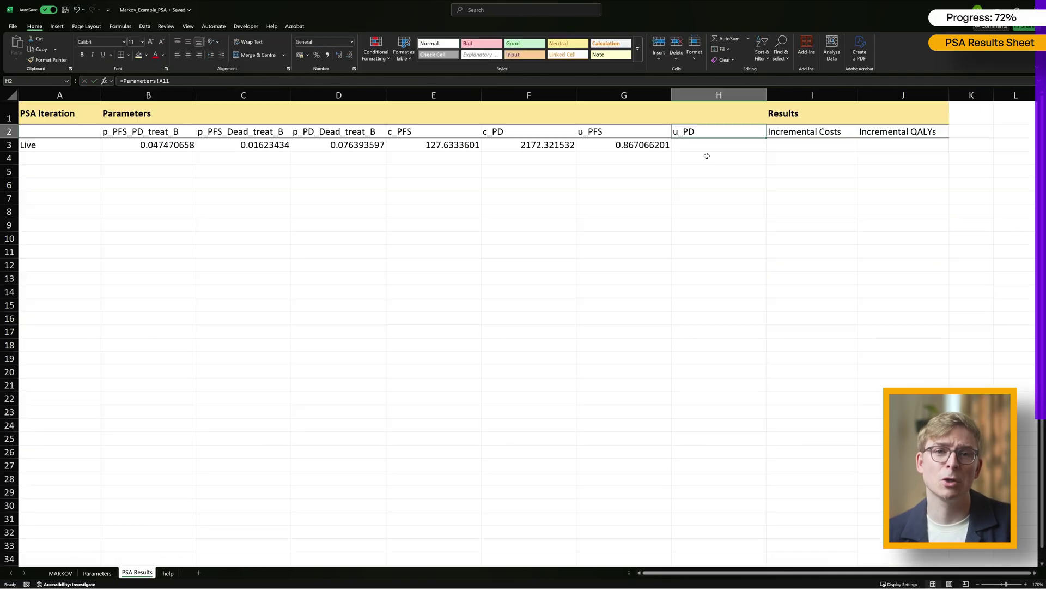
Step: Link H3 to the live value of u_PD on the Parameters sheet and fill B3:H3 with light green
{"action": "key", "text": "Return"}
{"action": "key", "text": "Up"}
{"action": "key", "text": "Right"}
{"action": "left_click", "coordinate": [146, 55]}
{"action": "left_click_drag", "start_coordinate": [747, 144], "coordinate": [719, 145]}
{"action": "left_click", "coordinate": [241, 116]}
Step: Format the live parameter values in B3:H3 to show four decimal places
{"action": "left_click", "coordinate": [177, 145]}
{"action": "left_click", "coordinate": [350, 54]}
{"action": "left_click", "coordinate": [623, 212]}
{"action": "left_click", "coordinate": [719, 145]}
Step: Link I3 to the incremental costs in MARKOV cell G42 and J3 to the incremental QALYs in the same row
{"action": "left_click", "coordinate": [812, 145]}
{"action": "type", "text": "="}
{"action": "left_click", "coordinate": [60, 573]}
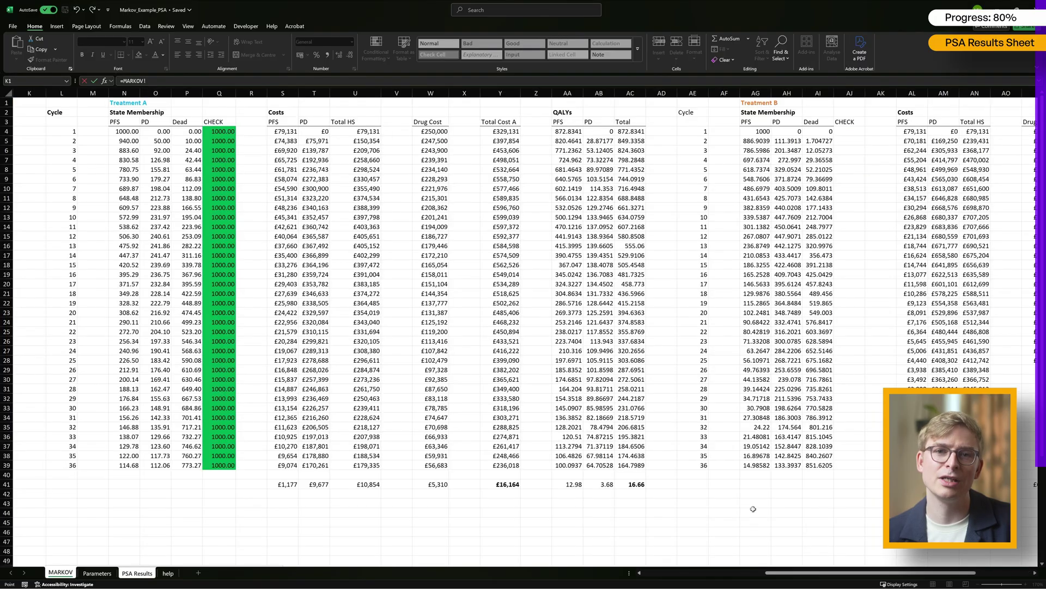
{"action": "left_click_drag", "start_coordinate": [806, 572], "coordinate": [703, 572]}
{"action": "scroll", "coordinate": [322, 291], "scroll_direction": "down", "scroll_amount": 6}
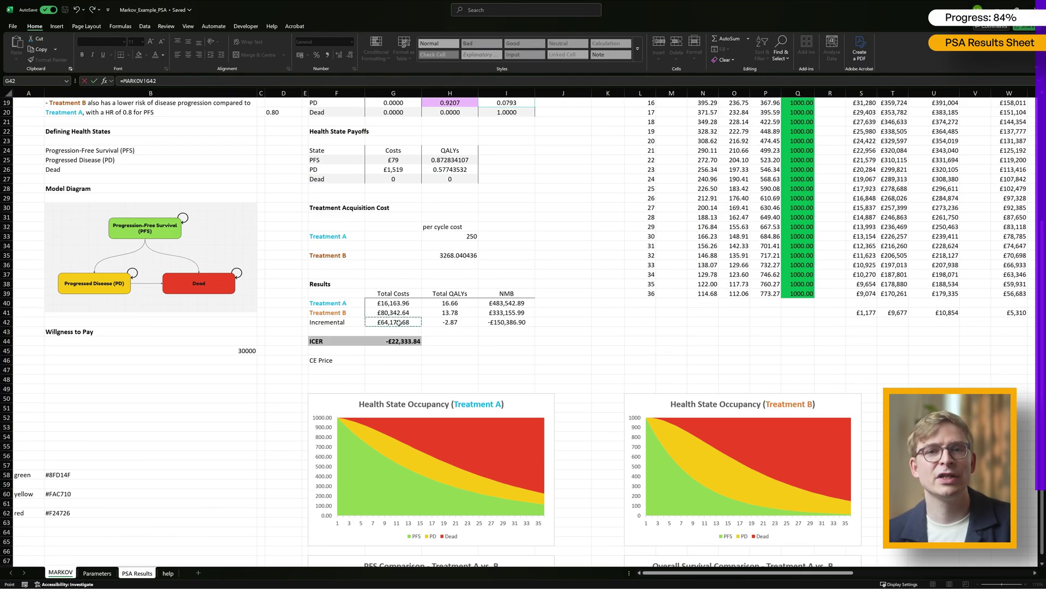
{"action": "key", "text": "Return"}
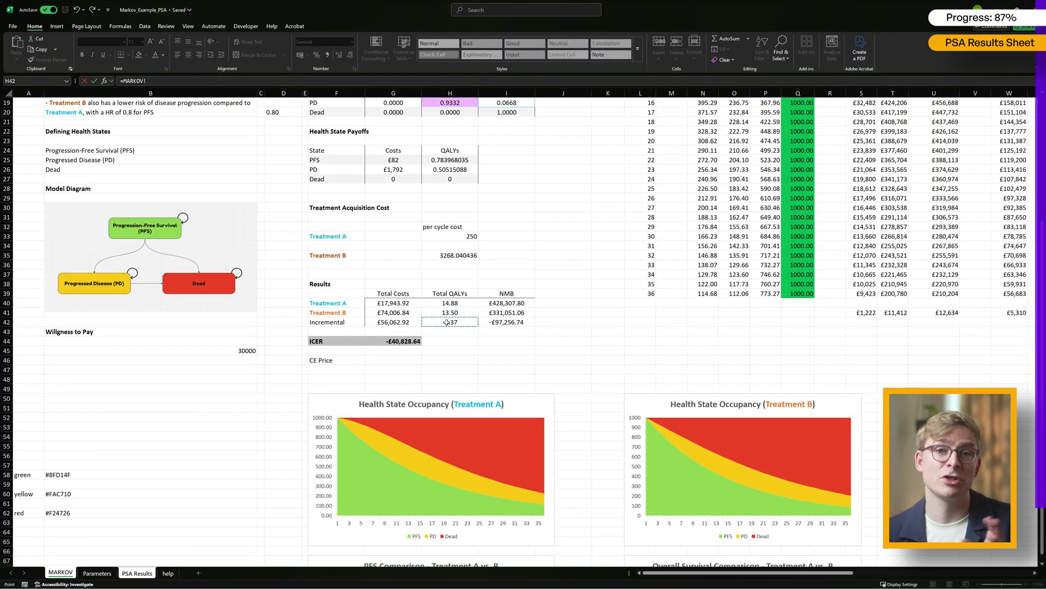
{"action": "key", "text": "Return"}
{"action": "key", "text": "Up"}
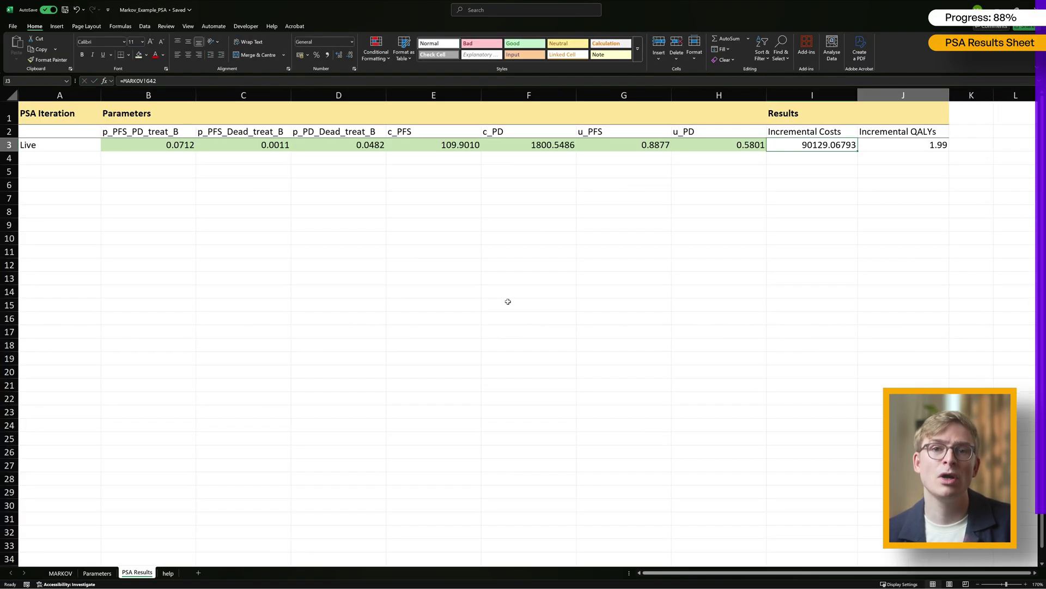
Step: Format the incremental costs value in I3 to show four decimal places
{"action": "key", "text": "Left"}
{"action": "left_click", "coordinate": [350, 54]}
{"action": "left_click", "coordinate": [903, 185]}
{"action": "left_click", "coordinate": [838, 149]}
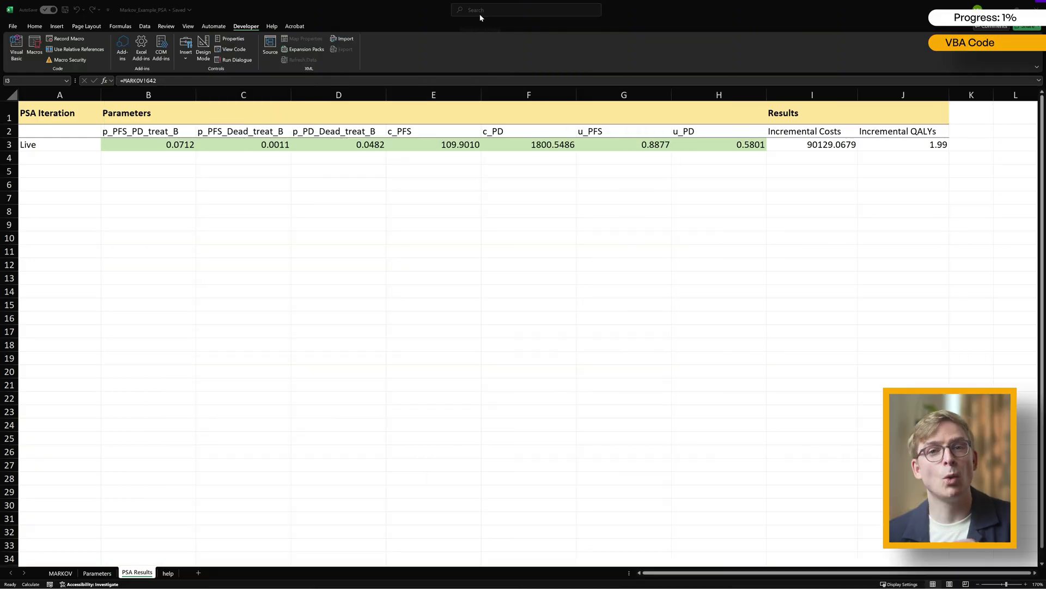
Step: Check in the ribbon customisation options whether the Developer tab is enabled
{"action": "left_click", "coordinate": [13, 27]}
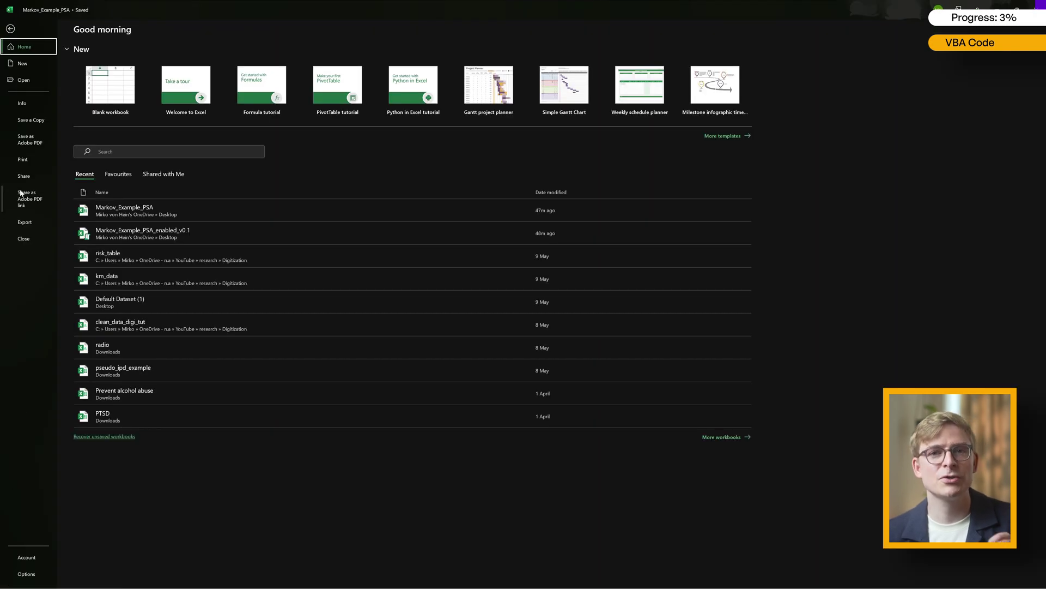
{"action": "left_click", "coordinate": [27, 574]}
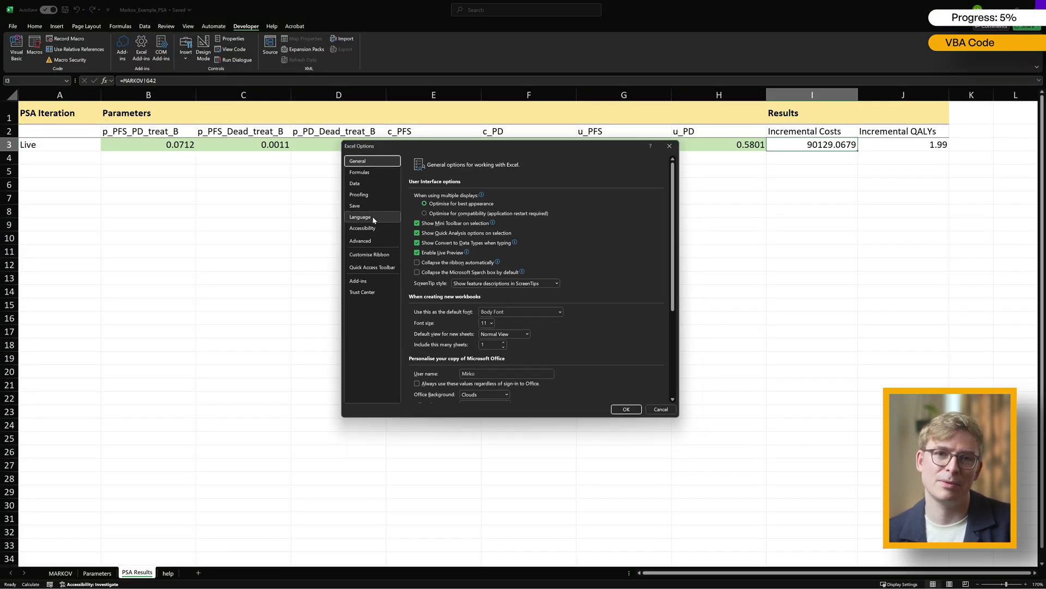
{"action": "left_click", "coordinate": [369, 254]}
{"action": "left_click_drag", "start_coordinate": [653, 267], "coordinate": [652, 280]}
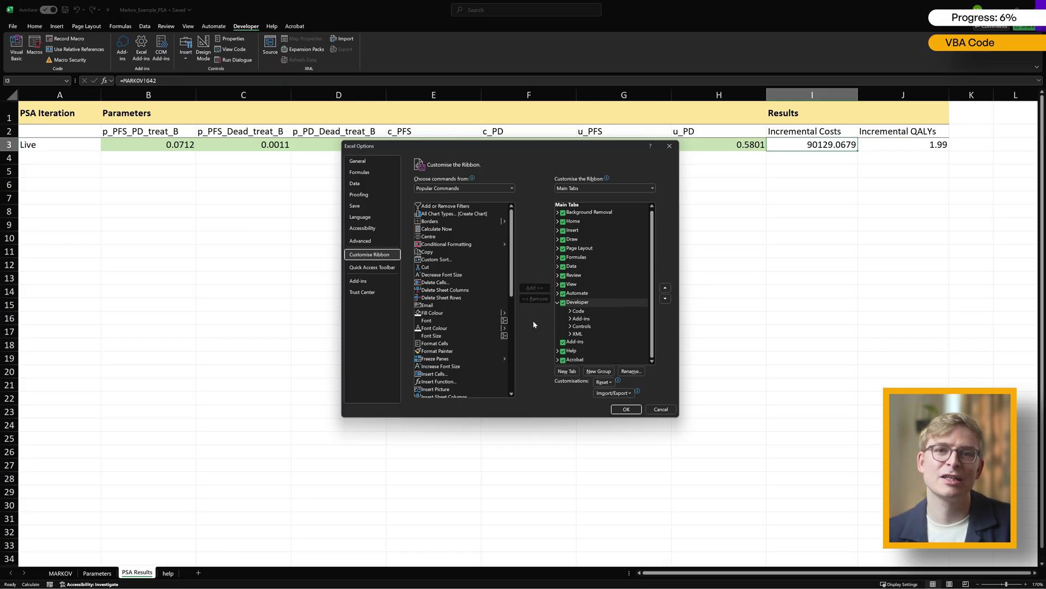
{"action": "left_click", "coordinate": [669, 148]}
{"action": "left_click", "coordinate": [363, 220]}
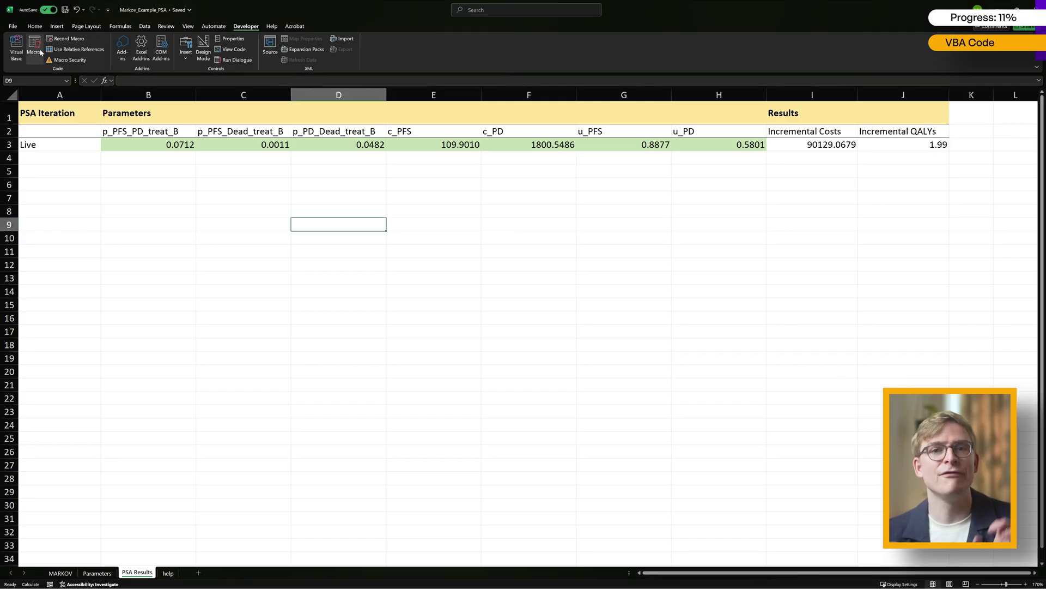
Step: Insert a new module in the workbook's VBA project and paste the runPSA macro code into it
{"action": "left_click", "coordinate": [17, 48]}
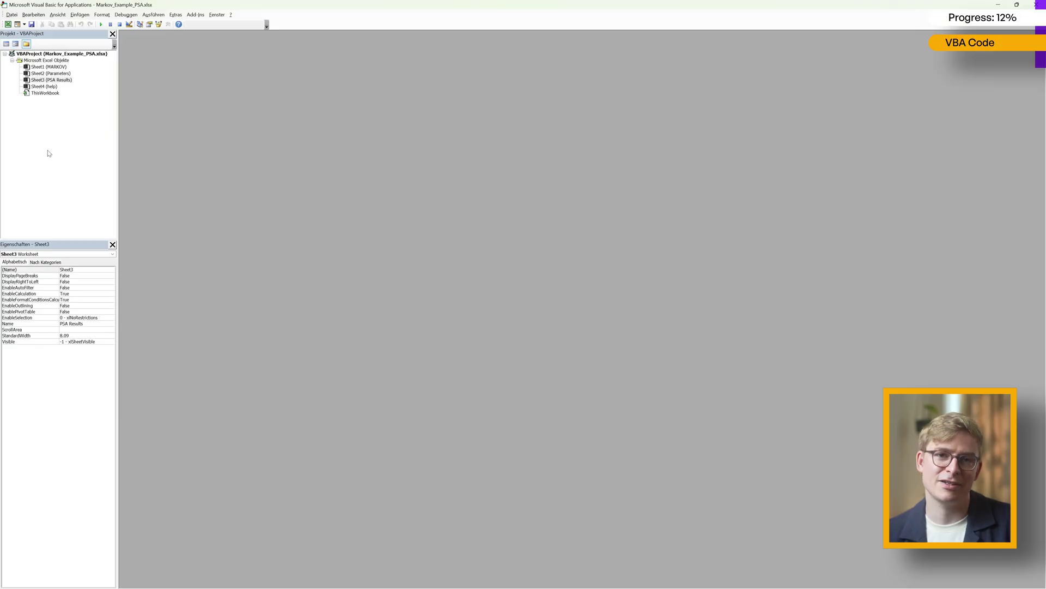
{"action": "left_click", "coordinate": [46, 60]}
{"action": "right_click", "coordinate": [47, 63]}
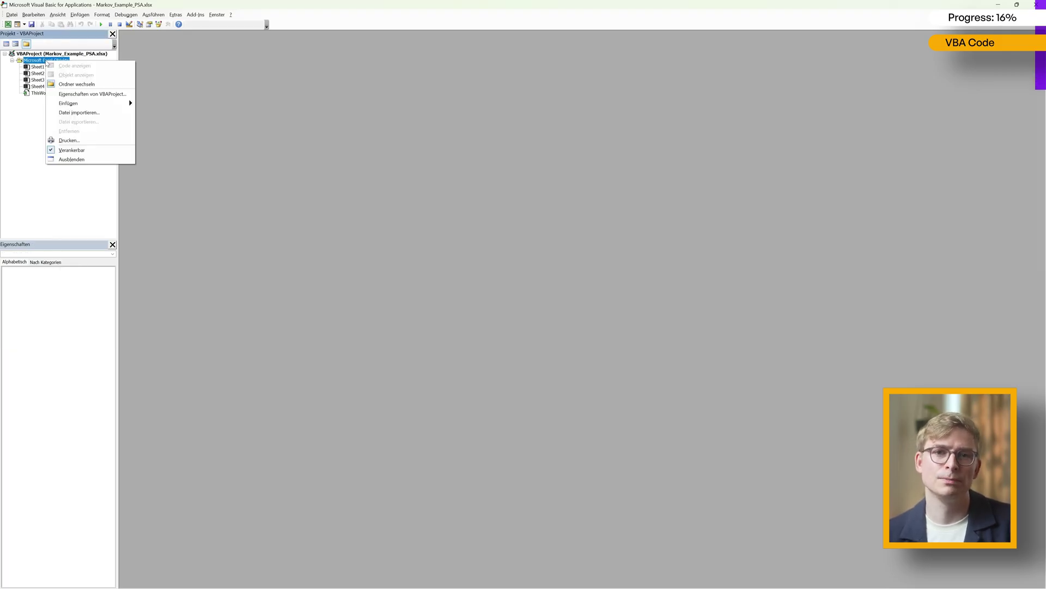
{"action": "mouse_move", "coordinate": [71, 103]}
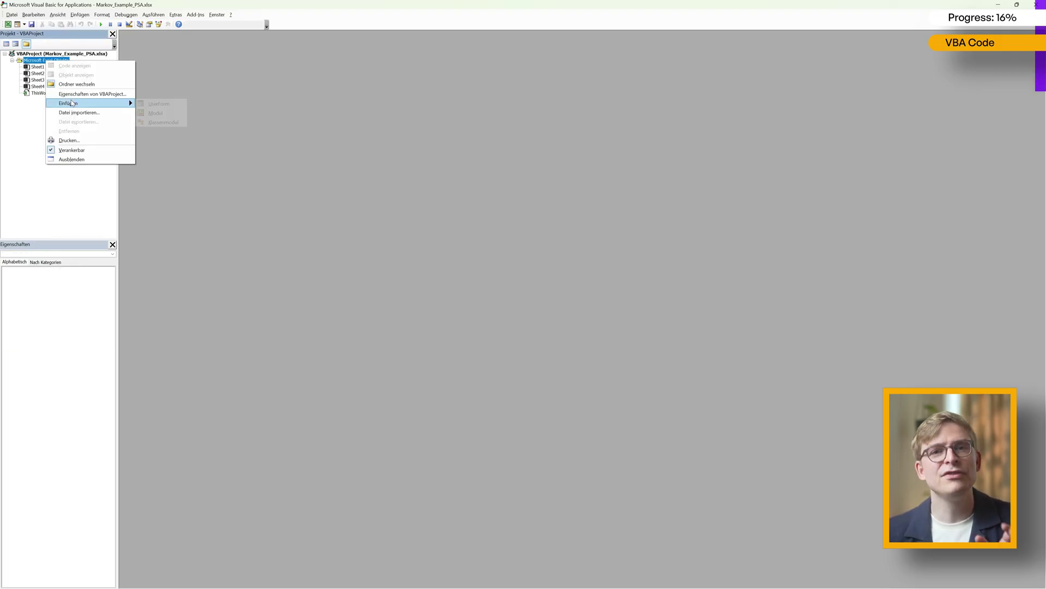
{"action": "left_click", "coordinate": [156, 113]}
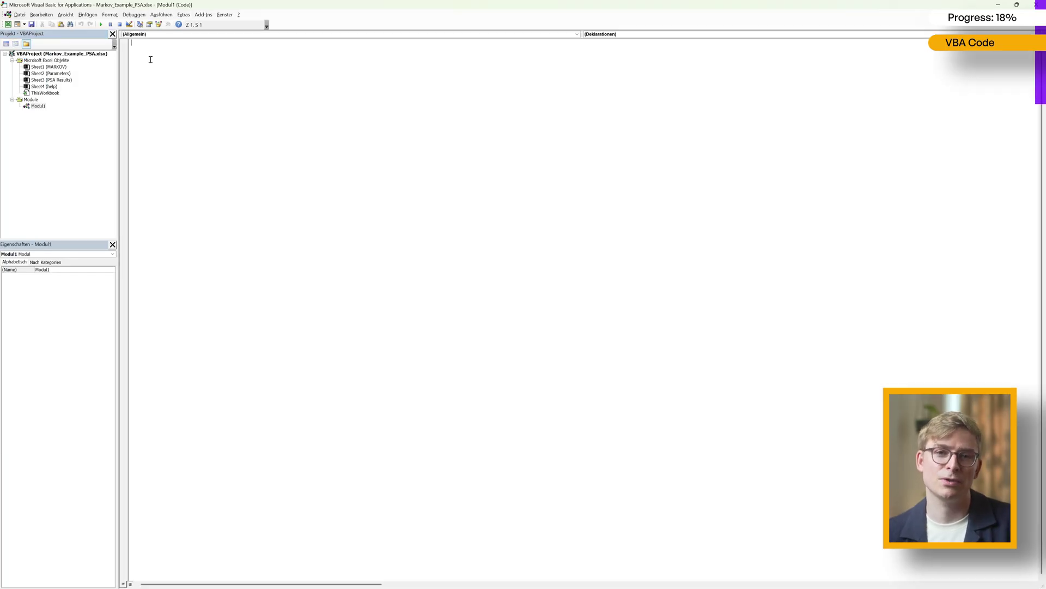
{"action": "type", "text": "Sub runPSA()      Dim i As Integer     Dim N As Integer     Dim userInput As Variant      ' Get N from cell B2 in PSA Results sheet     userInput = Sheets(\"PSA Results\").Range(\"P4\").Value      If IsNumeric(userInput) Then         N = CInt(userInput)         If N <= 0 Then             MsgBox \"Please enter a positive number for N in cell B2 of the 'PSA Results' sheet.\", vbExclamation             Exit Sub         End If     Else         MsgBox \"Please enter a valid number for N in cell B2 of the 'PSA Results' sheet.\", vbExclamation         Exit Sub     End If      Range(\"help!PSA\").Value = 1      Application.Calculation = xlCalculationManual     Application.ScreenUpdating = False      For i = 1 To N         Application.Calculate          Application.StatusBar = \"Reached iteration \" & i          Sheets(\"PSA Results\").Cells(i + 3, 1).Value2 = i         Sheets(\"PSA Results\").Range(\"$B$3:$J$3\").Offset(i, 0).Value2 = _             Sheets(\"PSA Results\").Range(\"$B$3:$J$3\").Value2     Next i      Application.Calculation = xlCalculationAutomatic     Application.ScreenUpdating = True     Application.StatusBar = False      Range(\"help!PSA\").Value = 0  End Sub"}
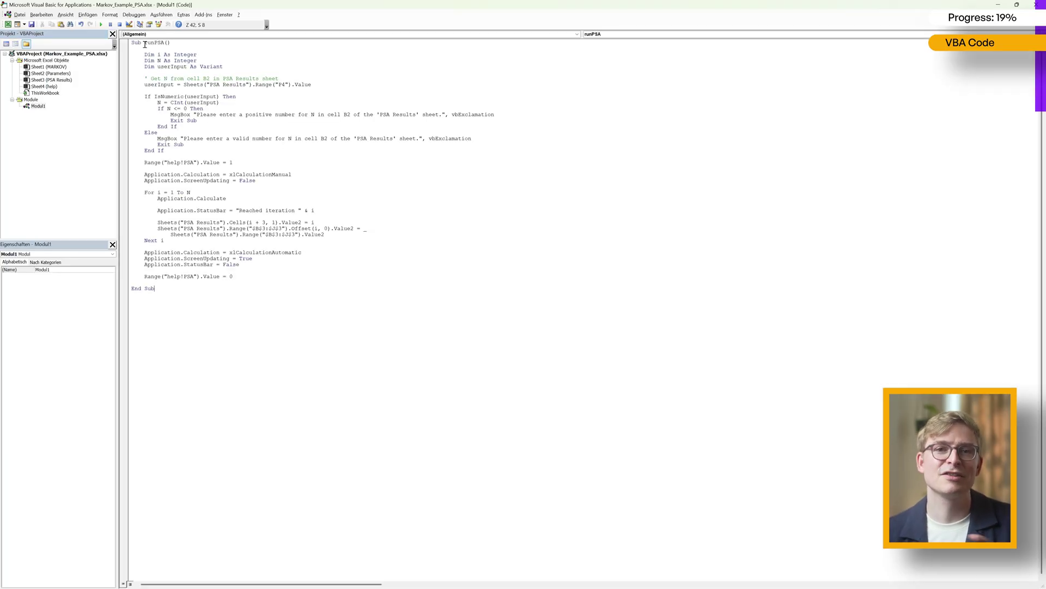
{"action": "left_click_drag", "start_coordinate": [89, 48], "coordinate": [217, 525]}
{"action": "left_click", "coordinate": [164, 515]}
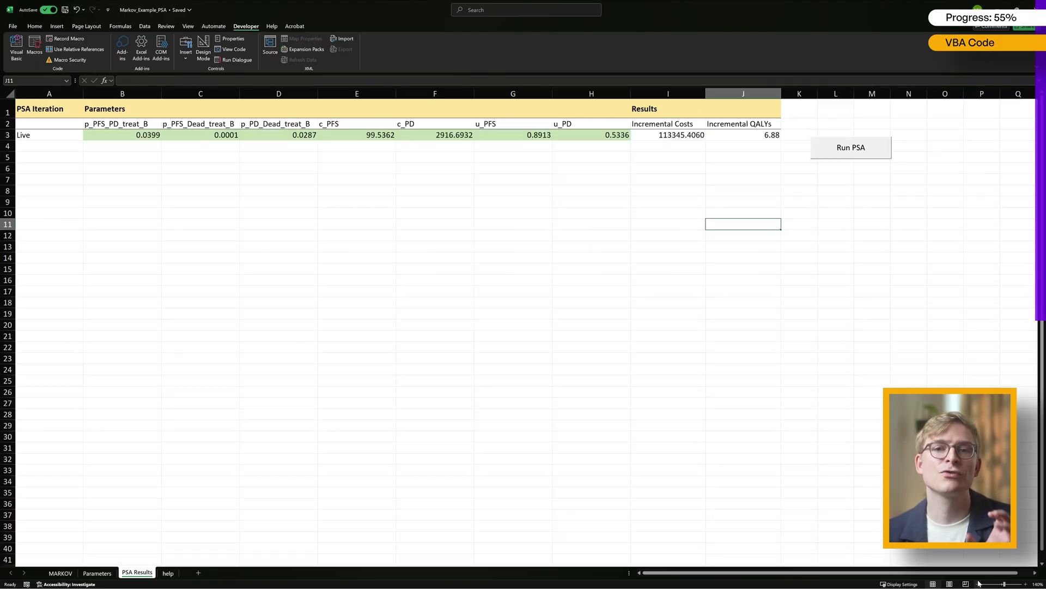
Step: Enter 10 in P4 under the label PSA Iterations in P3, and widen column P to fit the label
{"action": "left_click", "coordinate": [979, 583]}
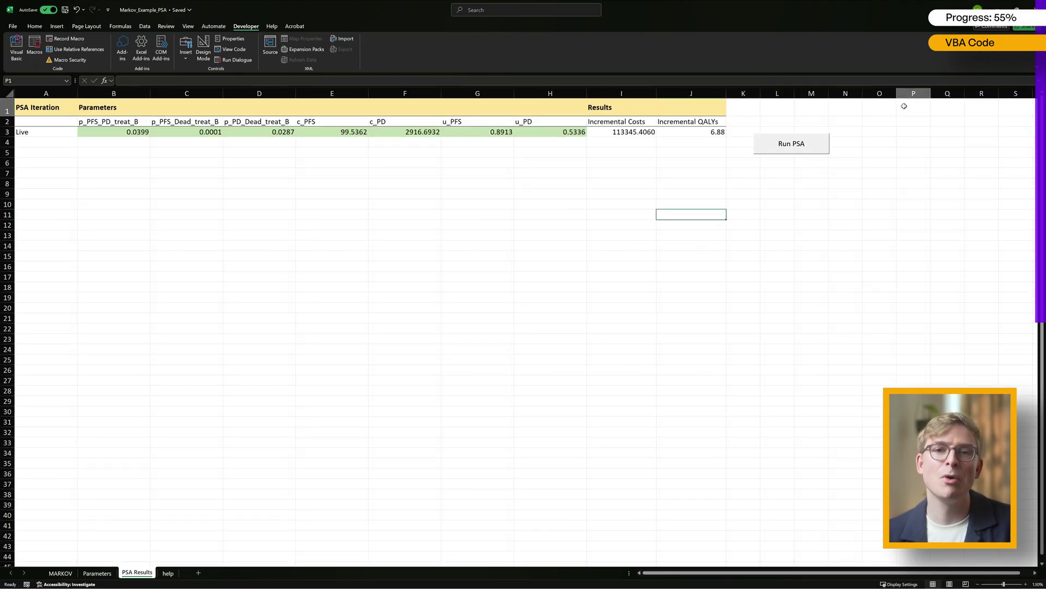
{"action": "left_click", "coordinate": [906, 107]}
{"action": "left_click", "coordinate": [908, 147]}
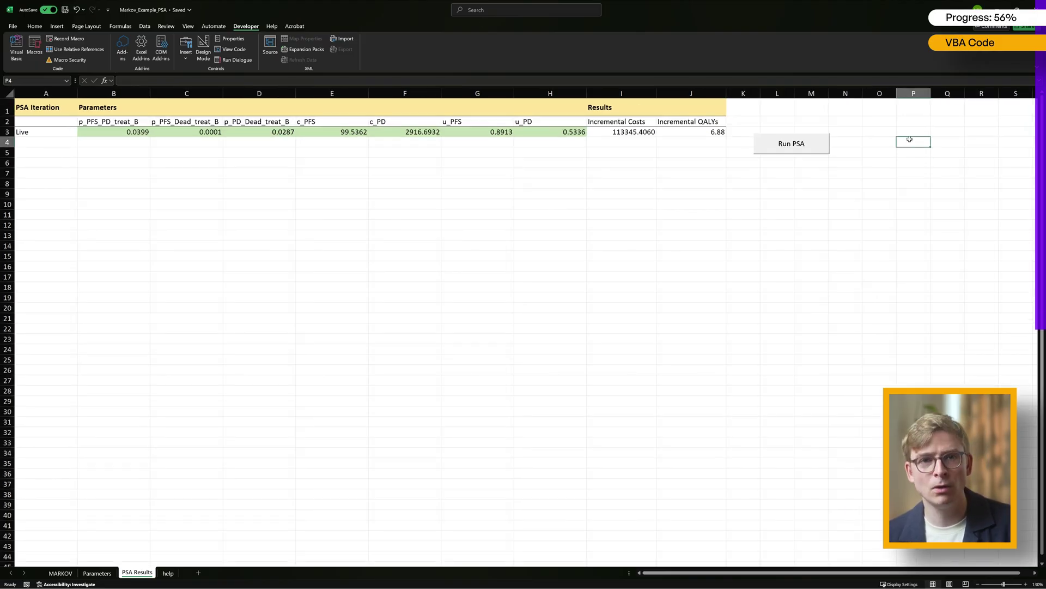
{"action": "type", "text": "10"}
{"action": "key", "text": "Up"}
{"action": "type", "text": "PSA I"}
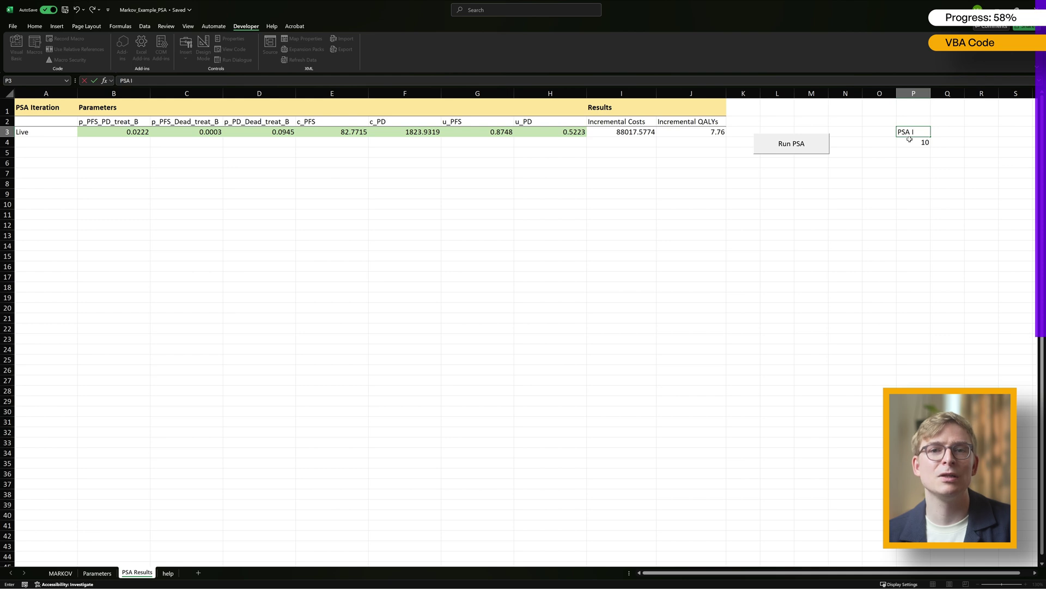
{"action": "type", "text": "terations"}
{"action": "key", "text": "Return"}
{"action": "key", "text": "Up"}
{"action": "left_click_drag", "start_coordinate": [931, 93], "coordinate": [954, 94]}
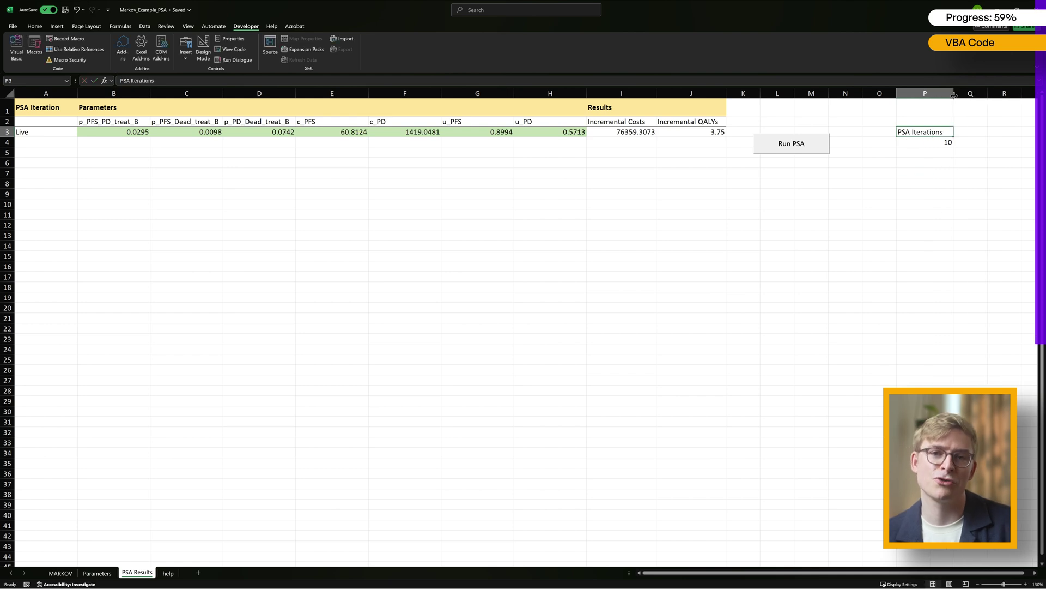
{"action": "left_click", "coordinate": [925, 204]}
Step: Make the PSA Iterations label in P3 bold and fill the input cell P4 with light blue
{"action": "left_click", "coordinate": [918, 134]}
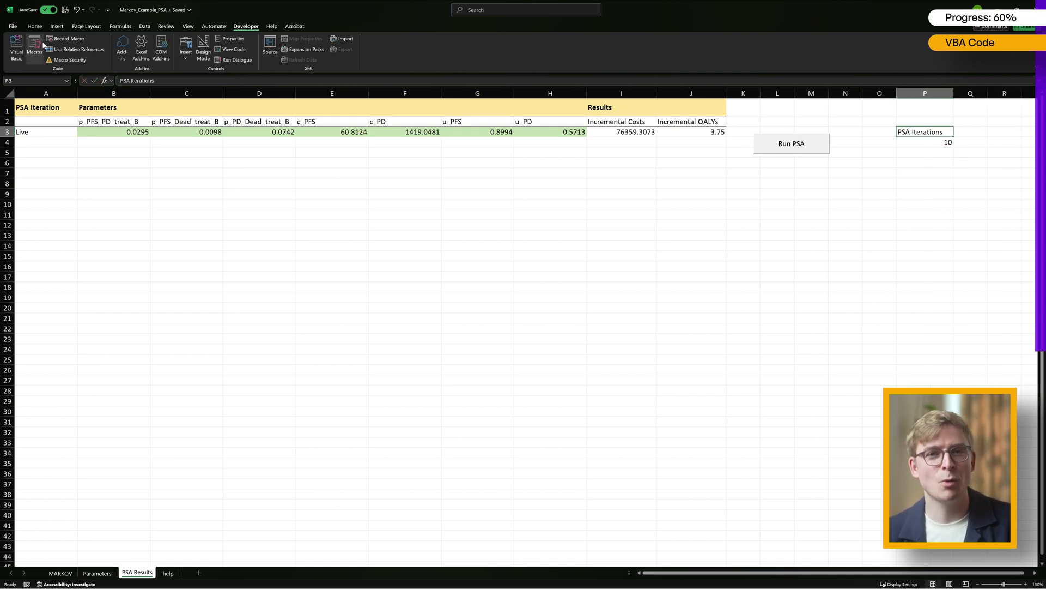
{"action": "left_click", "coordinate": [34, 26]}
{"action": "left_click", "coordinate": [82, 55]}
{"action": "key", "text": "Down"}
{"action": "left_click", "coordinate": [146, 54]}
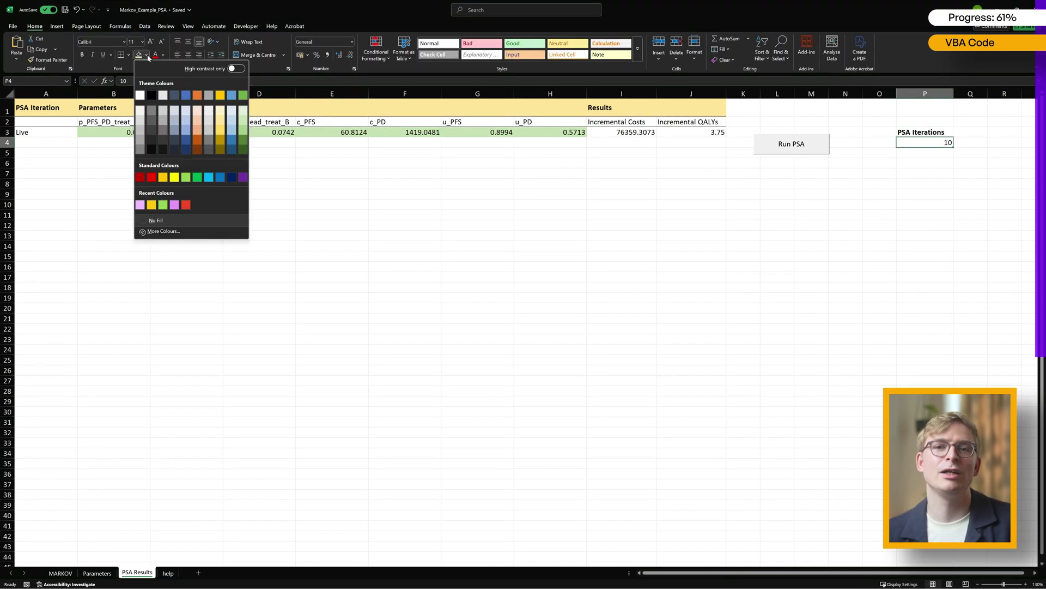
{"action": "left_click", "coordinate": [187, 121]}
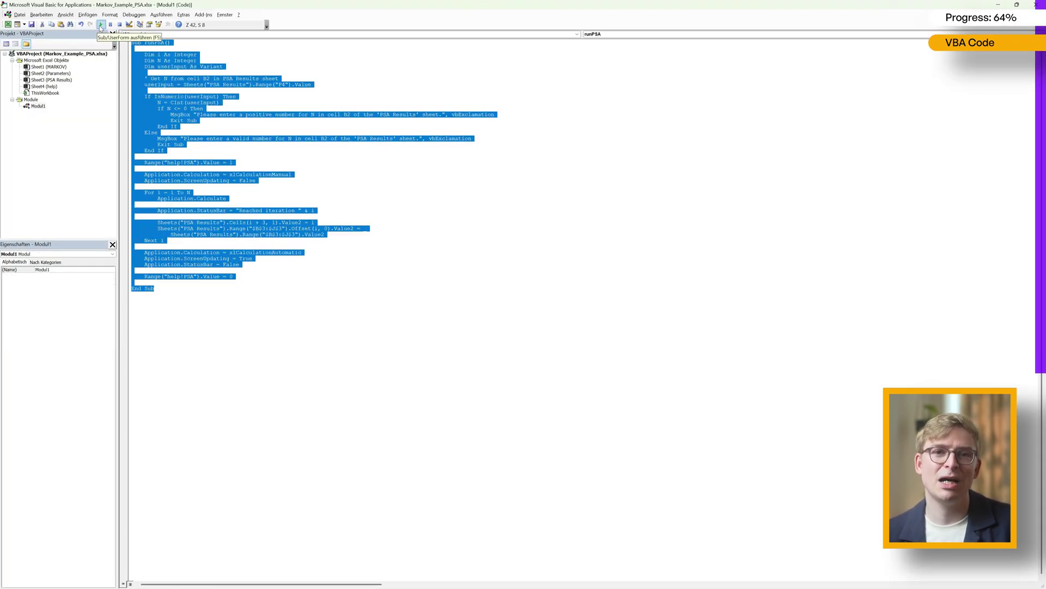
Step: Draw a form-control button beside the results table, around columns K to M in rows 4 and 5, and assign the runPSA macro to it
{"action": "left_click", "coordinate": [199, 299]}
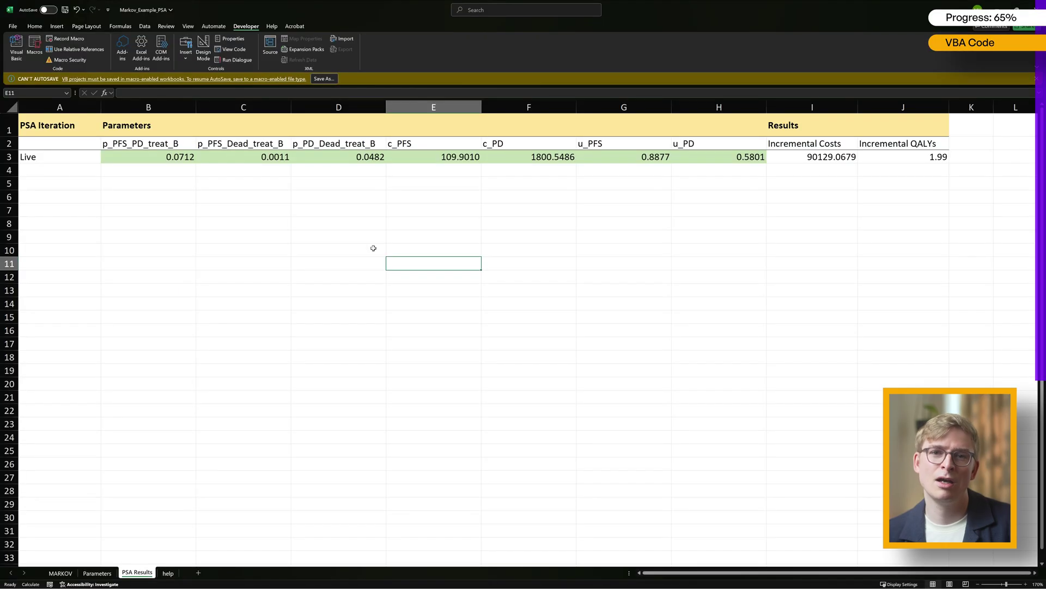
{"action": "left_click", "coordinate": [358, 223]}
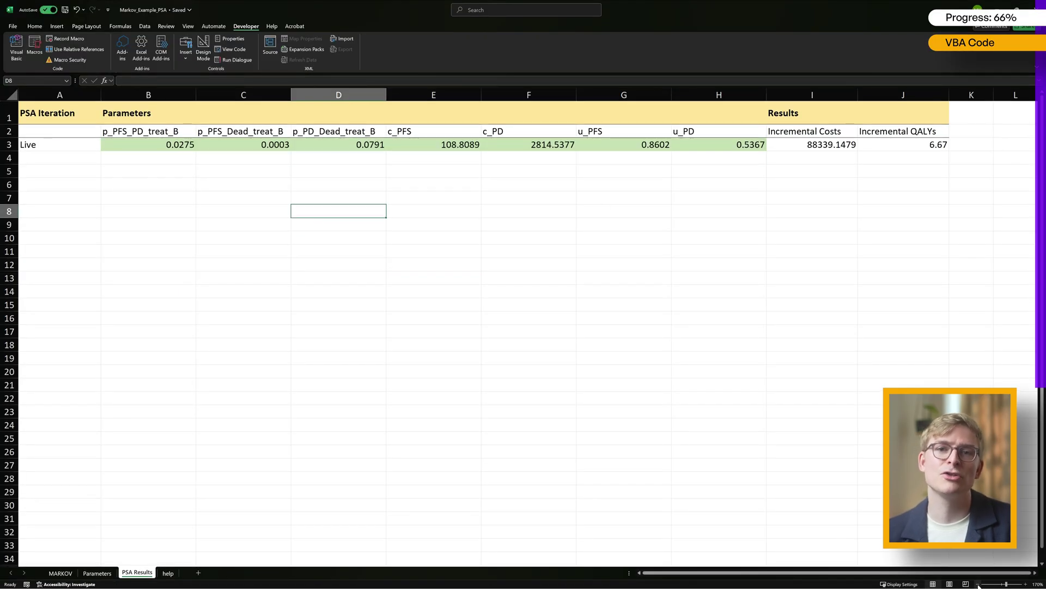
{"action": "left_click", "coordinate": [978, 584]}
{"action": "left_click", "coordinate": [978, 583]}
{"action": "left_click", "coordinate": [485, 213]}
{"action": "left_click", "coordinate": [188, 59]}
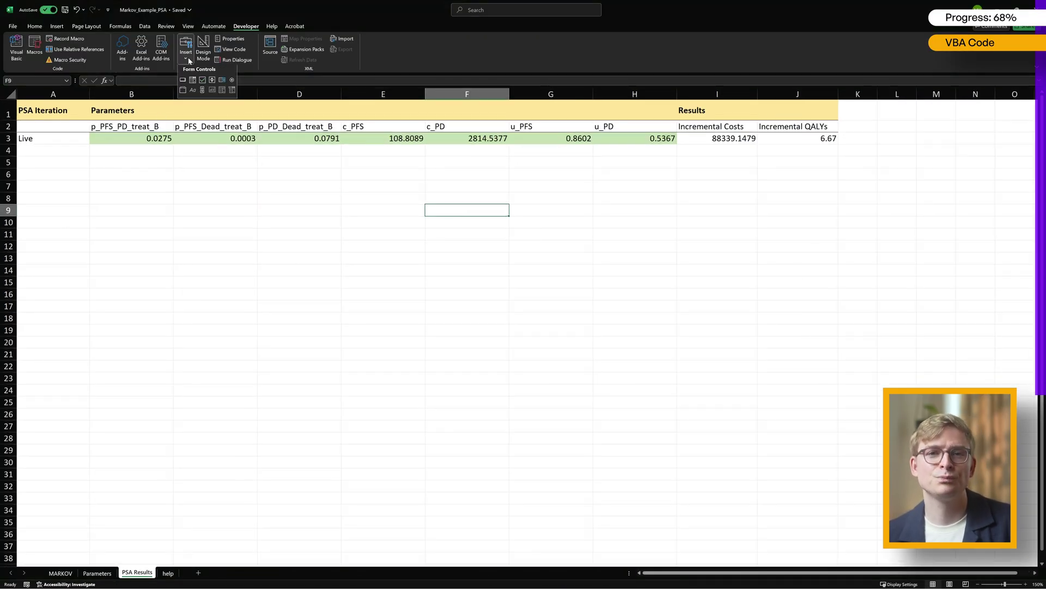
{"action": "left_click", "coordinate": [182, 79]}
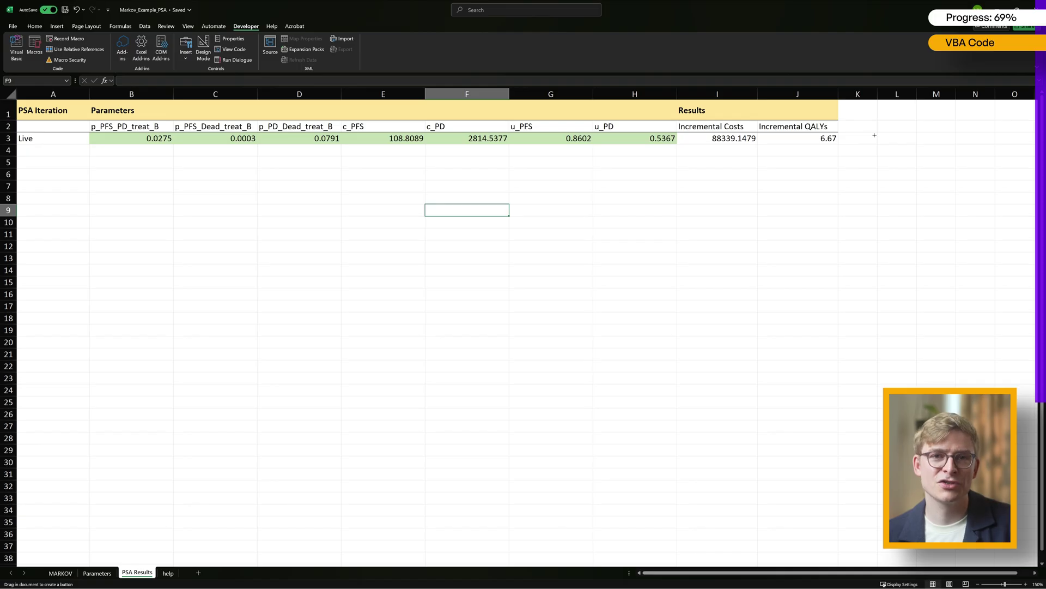
{"action": "left_click_drag", "start_coordinate": [870, 140], "coordinate": [960, 164]}
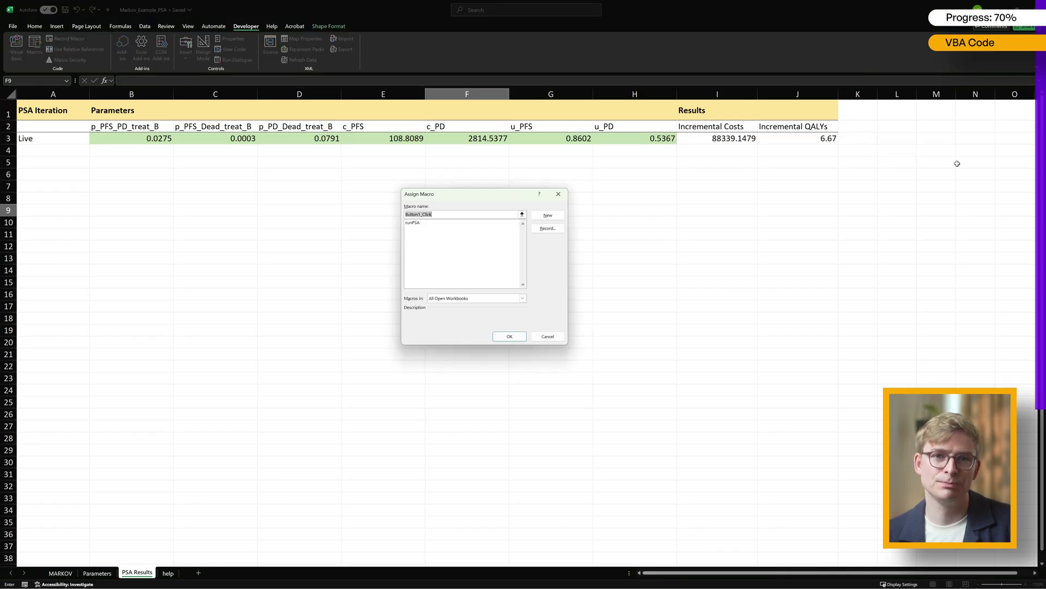
{"action": "left_click", "coordinate": [429, 224]}
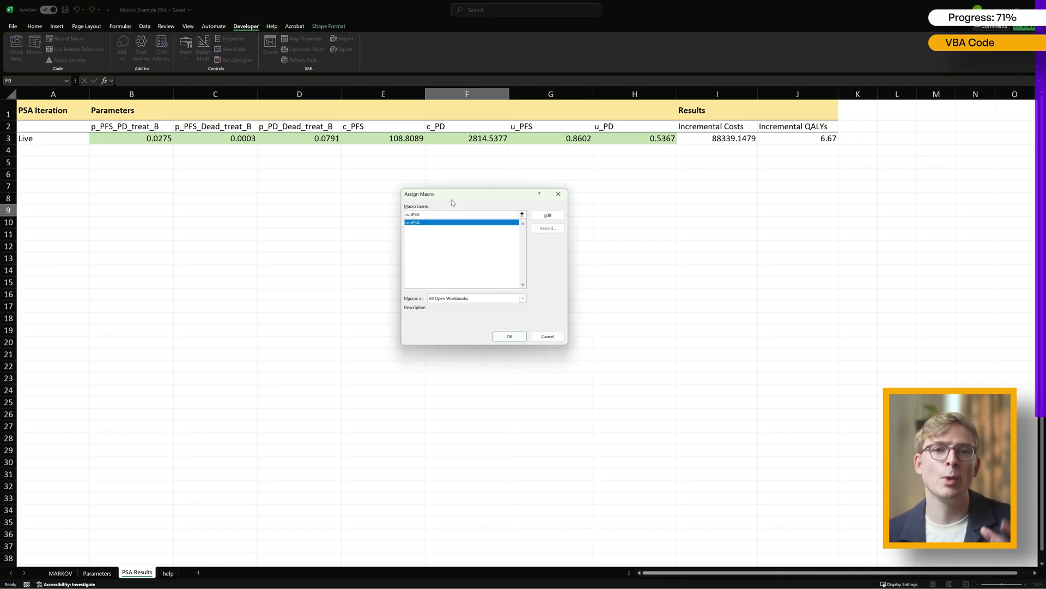
{"action": "left_click", "coordinate": [509, 336]}
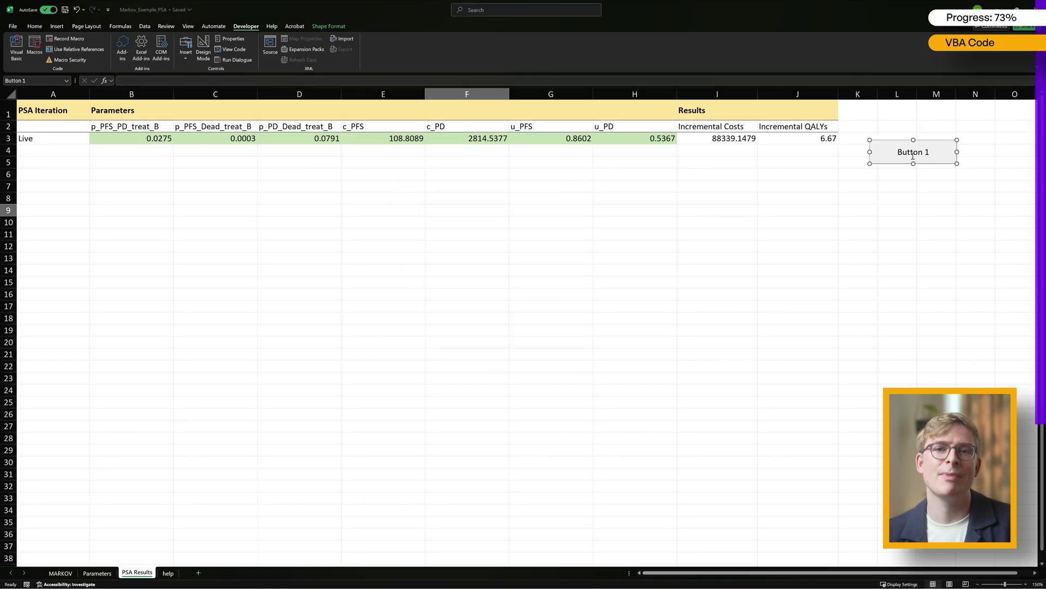
Step: Rename the new macro button's caption to Run PSA
{"action": "key", "text": "ctrl+a"}
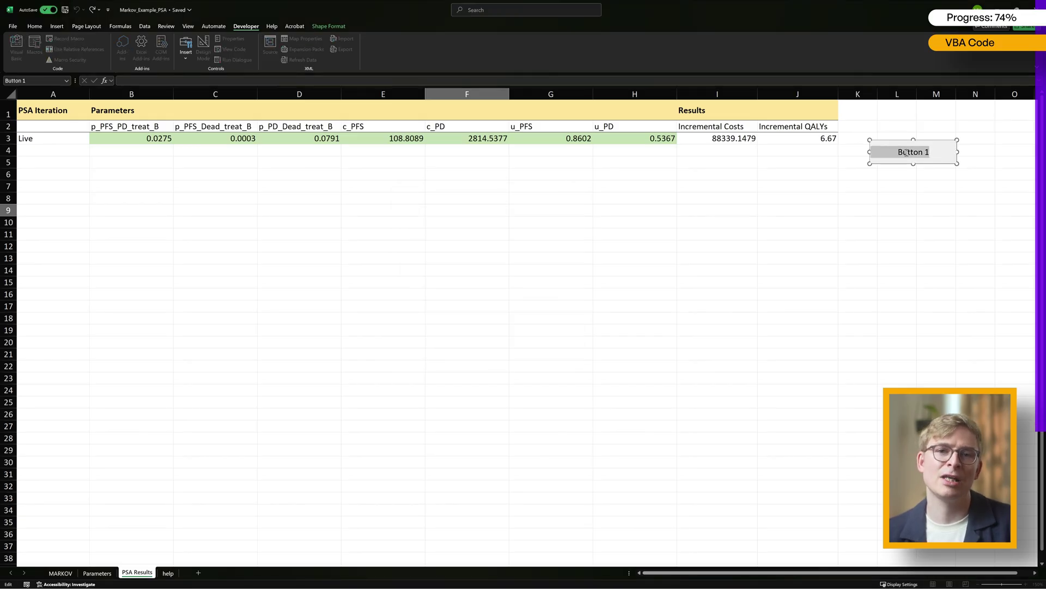
{"action": "type", "text": "Run PSA"}
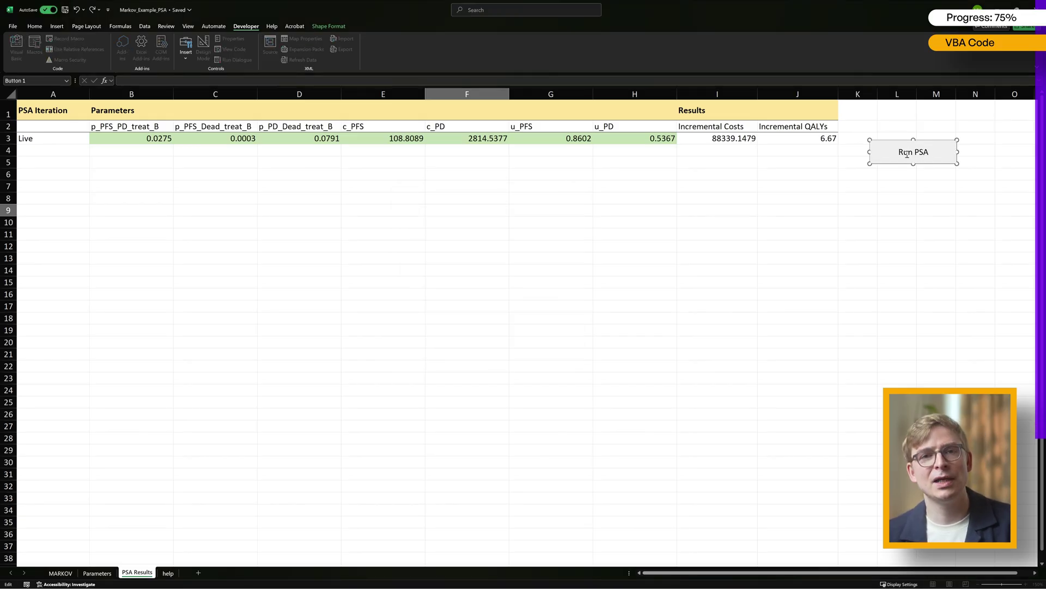
{"action": "left_click", "coordinate": [898, 186]}
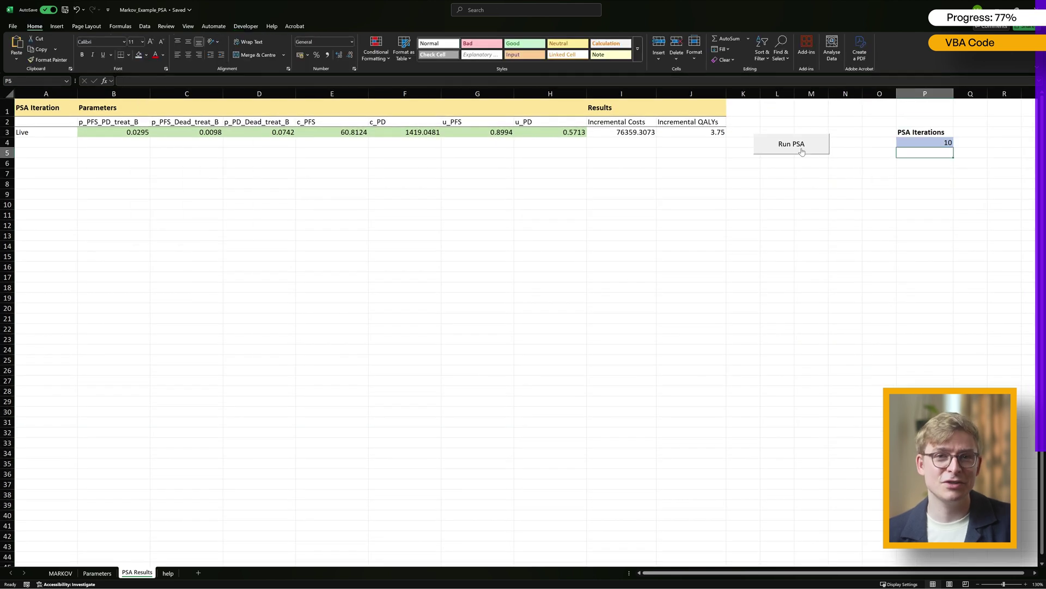
Step: Run the PSA macro for 10 iterations and select the generated iteration rows for review
{"action": "left_click", "coordinate": [801, 152]}
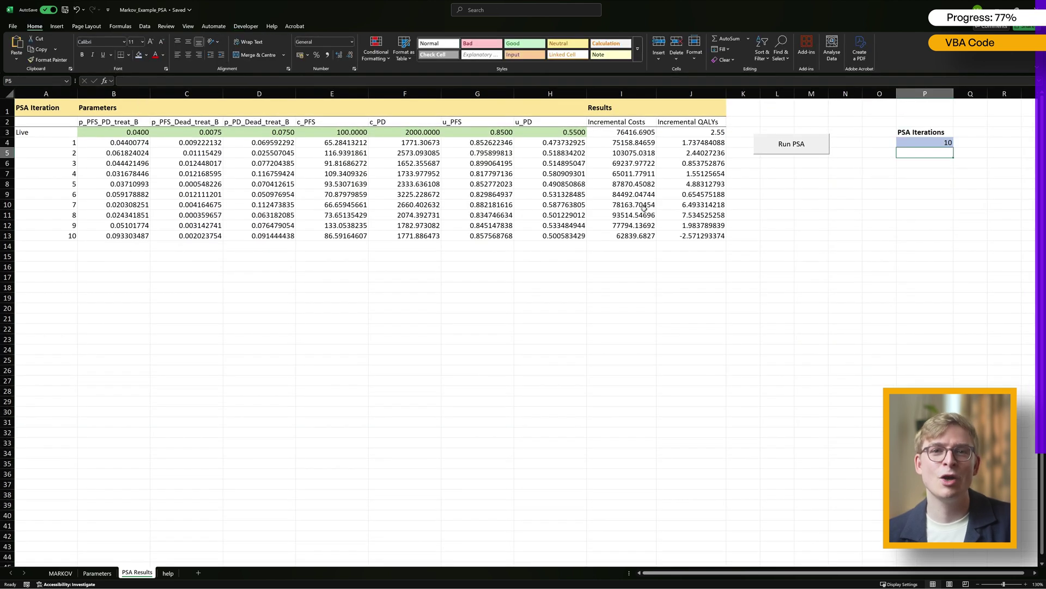
{"action": "left_click_drag", "start_coordinate": [70, 144], "coordinate": [703, 234]}
{"action": "left_click", "coordinate": [306, 280]}
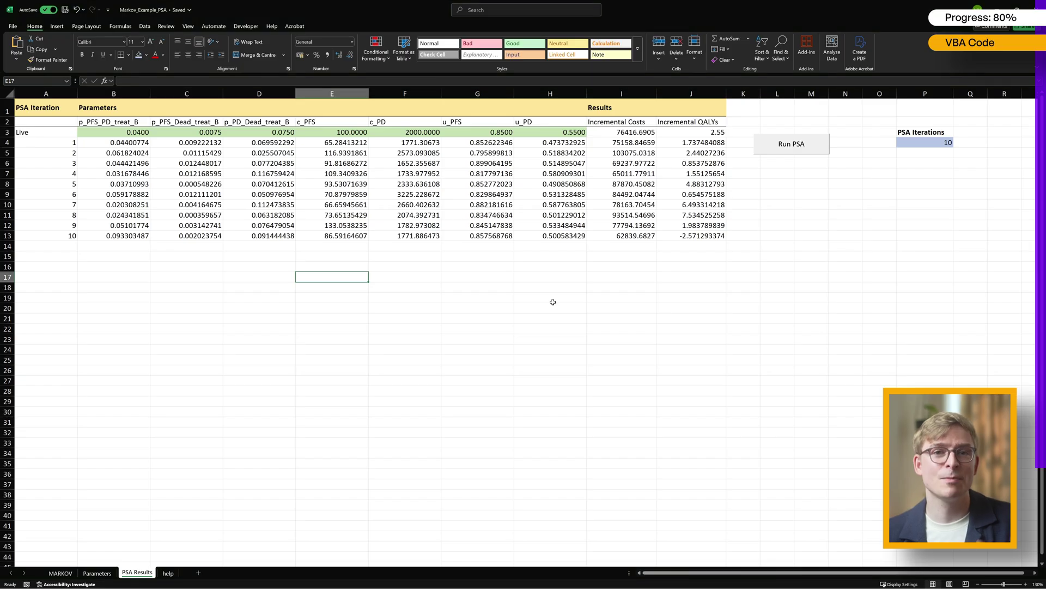
Step: Set the number of PSA iterations in P4 to 100 and run the PSA again
{"action": "double_click", "coordinate": [921, 146]}
{"action": "type", "text": "00"}
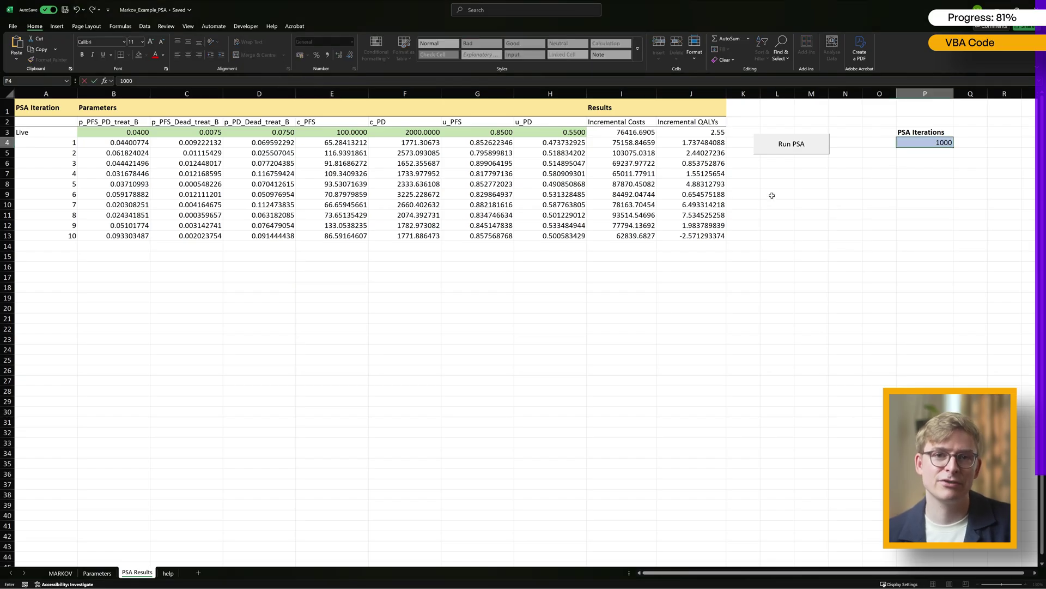
{"action": "key", "text": "Return"}
{"action": "left_click", "coordinate": [791, 144]}
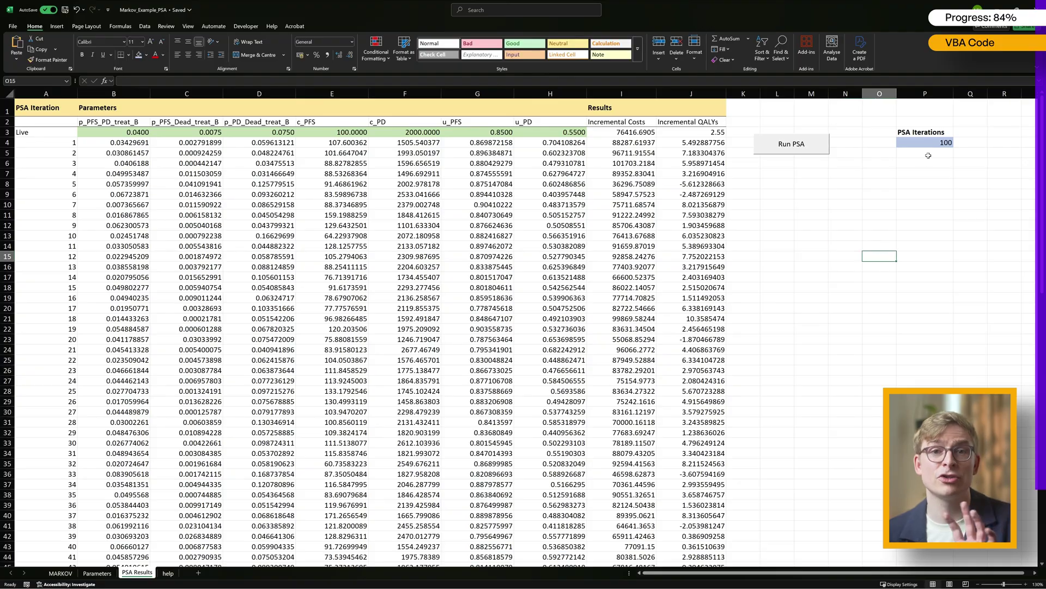
Step: Set the PSA iterations in P4 to 10, run the PSA again and select the refreshed iteration rows for review
{"action": "double_click", "coordinate": [928, 144]}
{"action": "key", "text": "BackSpace"}
{"action": "key", "text": "Return"}
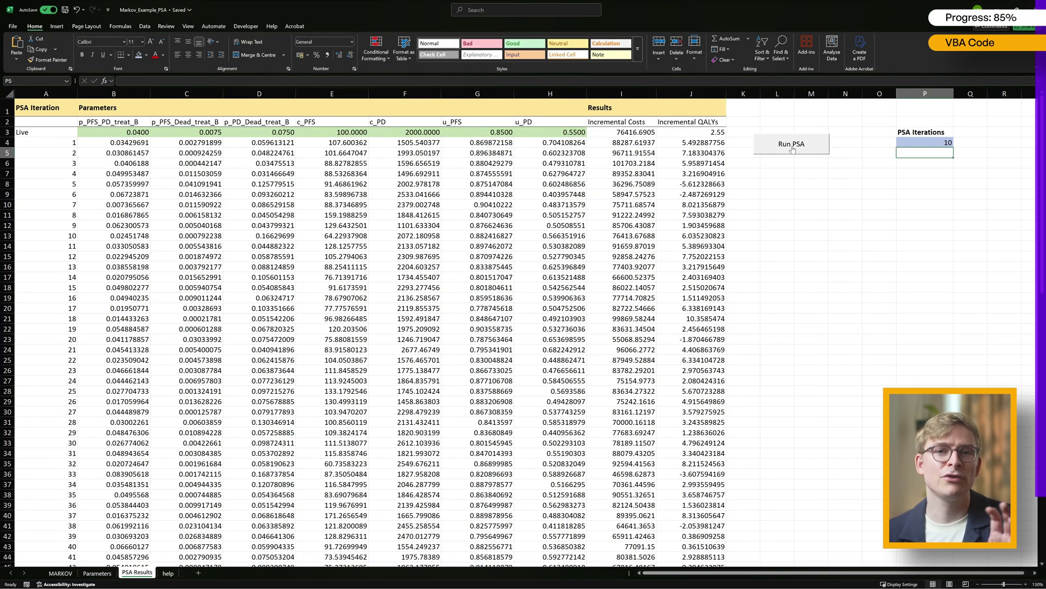
{"action": "left_click_drag", "start_coordinate": [48, 144], "coordinate": [714, 235]}
{"action": "left_click", "coordinate": [855, 207]}
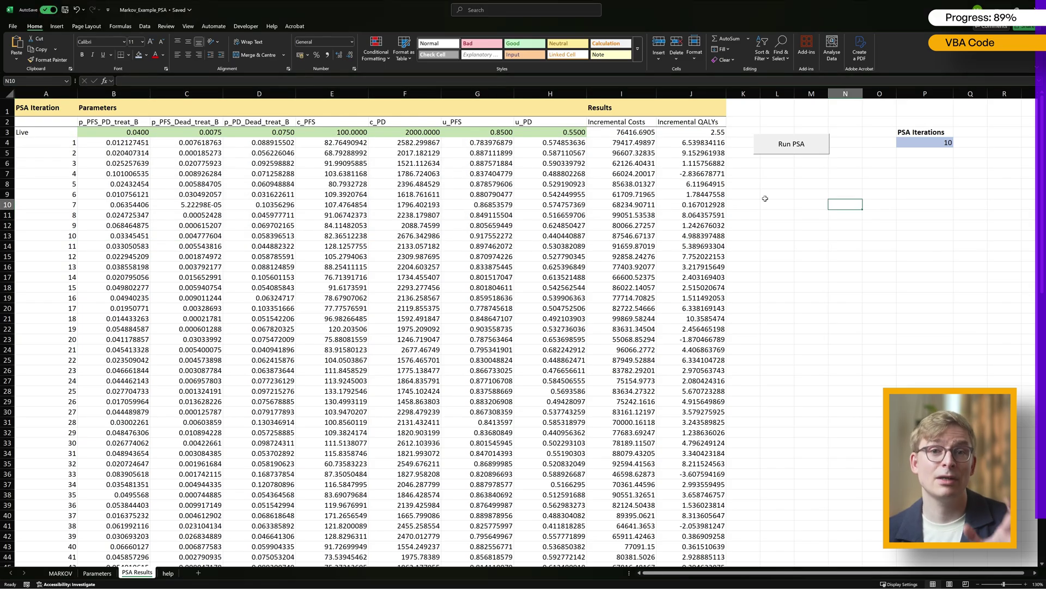
Step: Paste the clearPSAResults macro, which clears the PSA rows from A4:J down, below runPSA in the VBA code module
{"action": "left_click", "coordinate": [246, 27]}
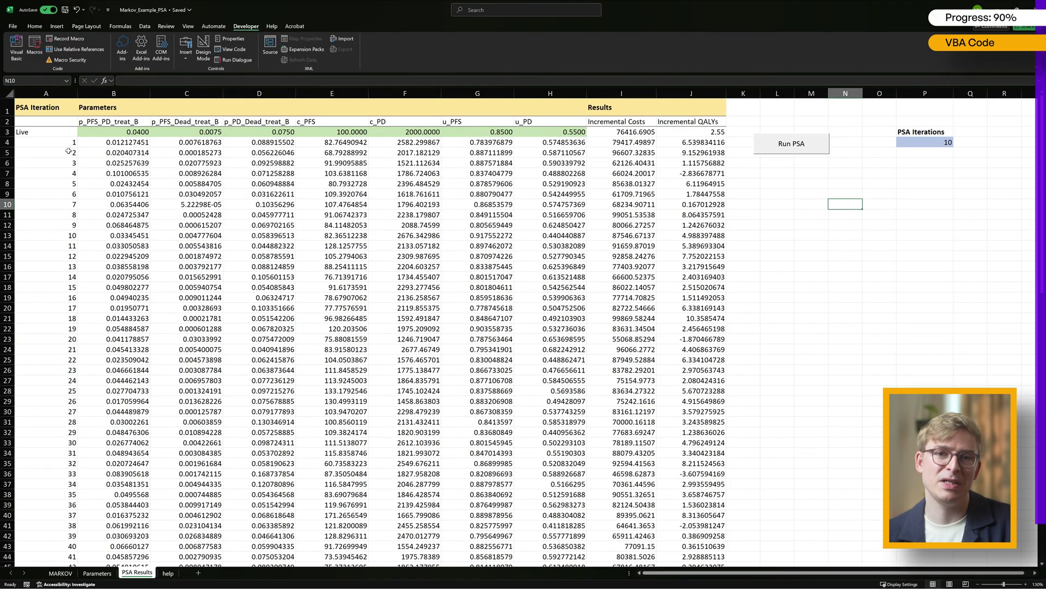
{"action": "left_click", "coordinate": [16, 48]}
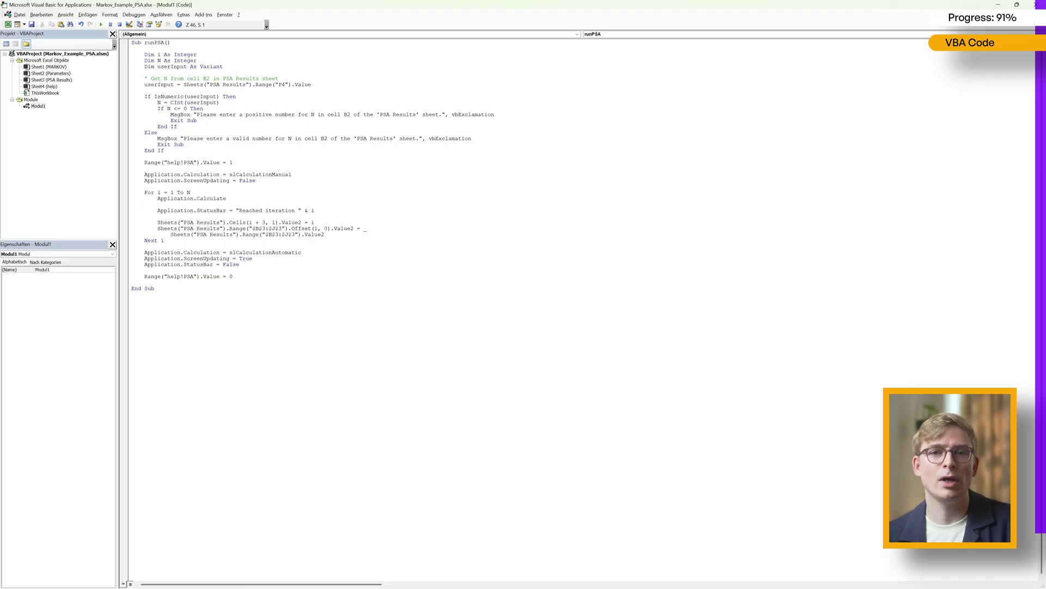
{"action": "type", "text": "Sub clearPSAResults()      Dim ws As Worksheet     Dim lastRow As Long      Set ws = ThisWorkbook.Sheets(\"PSA Results\")      ' Find the last used row in column A (assumes PSA results start from row 4)     lastRow = ws.Cells(ws.Rows.Count, 1).End(xlUp).Row      ' Only clear if data exists beyond the header row     If lastRow > 3 Then         ws.Range(\"A4:J\" & lastRow).ClearContents     End If      ' Optional: Reset status bar and inform user     Application.StatusBar = False     MsgBox \"PSA results cleared.\", vbInformation  End Sub"}
{"action": "left_click_drag", "start_coordinate": [132, 311], "coordinate": [176, 426]}
{"action": "left_click", "coordinate": [247, 302]}
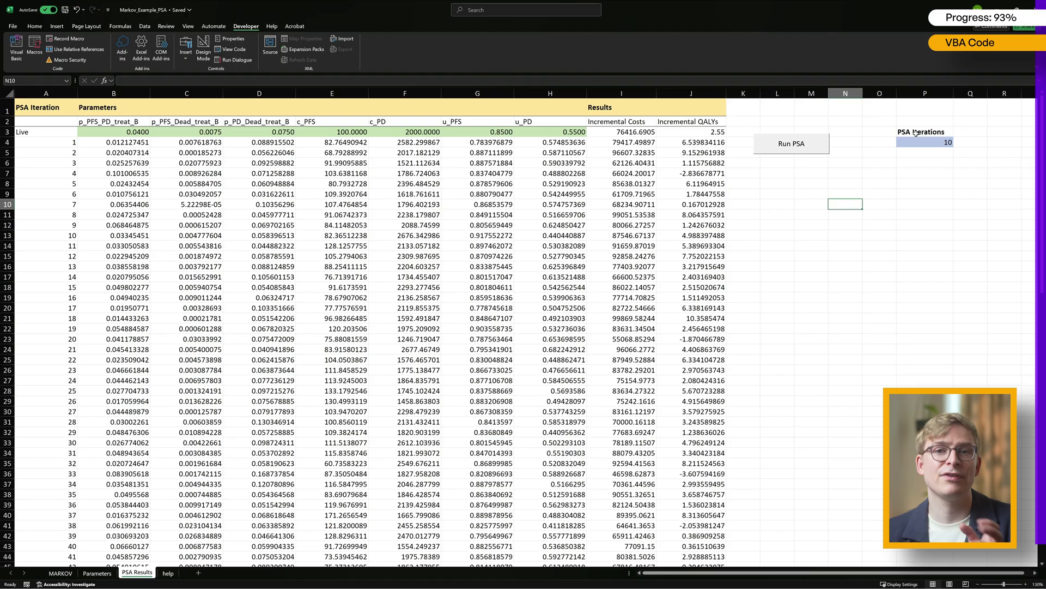
Step: Draw a second form-control button directly below Run PSA and assign the clearPSAResults macro to it
{"action": "left_click", "coordinate": [773, 171]}
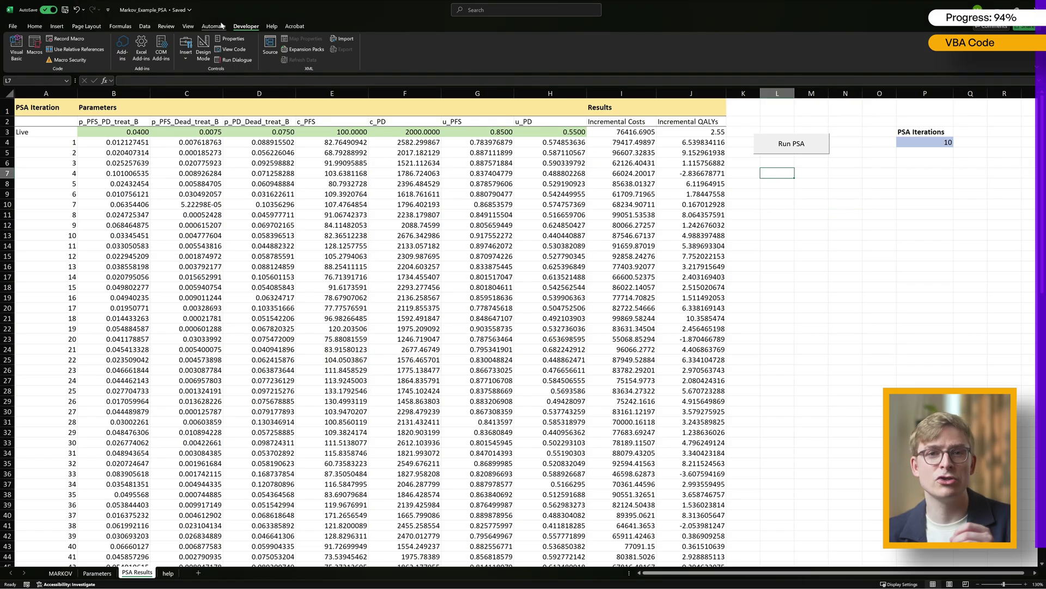
{"action": "left_click", "coordinate": [186, 47]}
{"action": "left_click", "coordinate": [184, 69]}
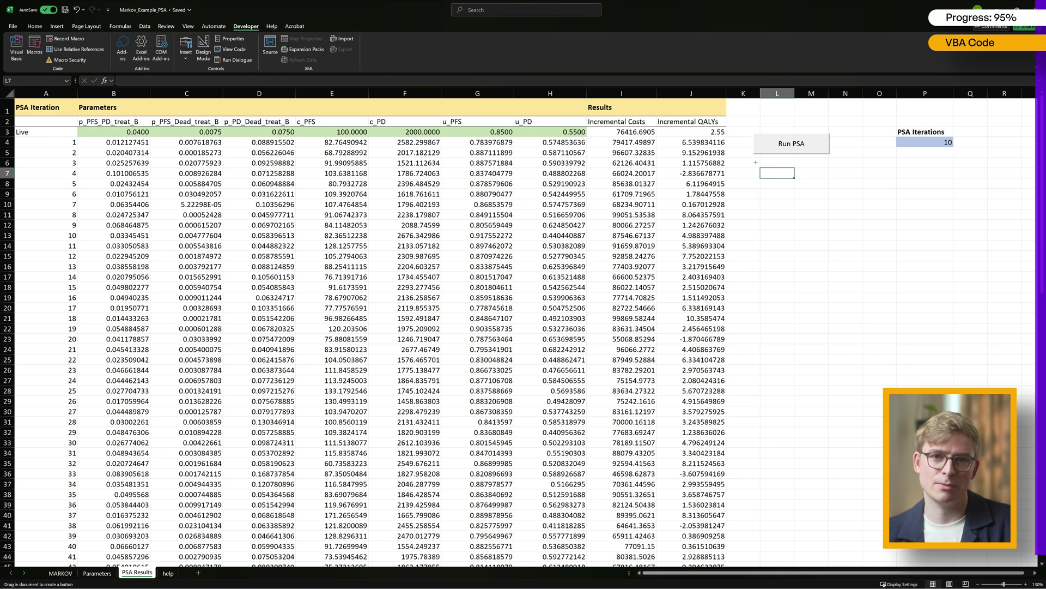
{"action": "left_click_drag", "start_coordinate": [756, 162], "coordinate": [831, 183]}
{"action": "left_click", "coordinate": [424, 223]}
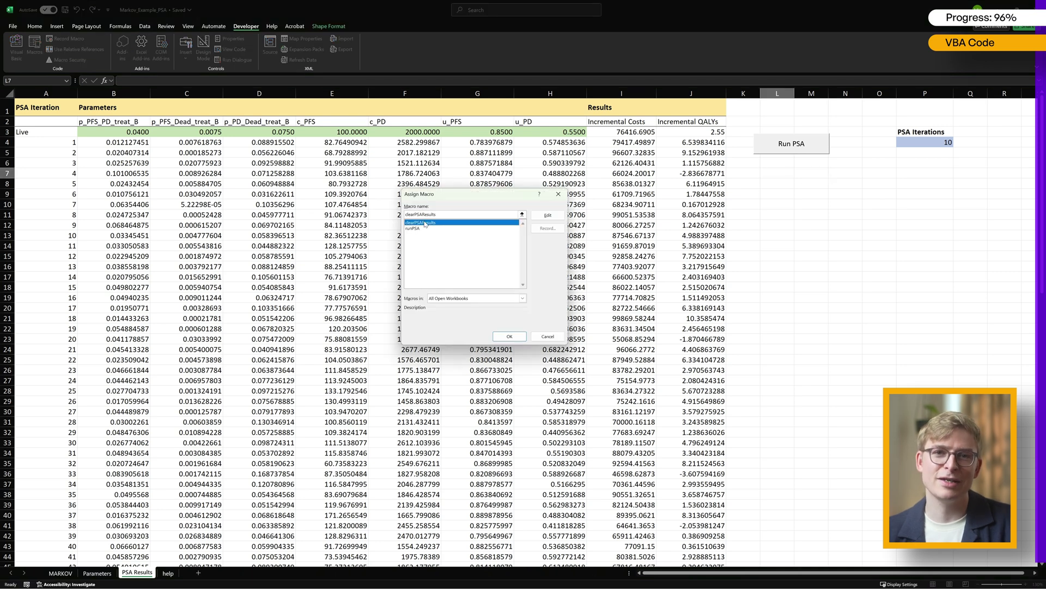
{"action": "left_click", "coordinate": [509, 337]}
Step: Caption the new button Reset PSA and run it to clear the recorded PSA results
{"action": "left_click", "coordinate": [786, 171]}
{"action": "triple_click", "coordinate": [786, 171]}
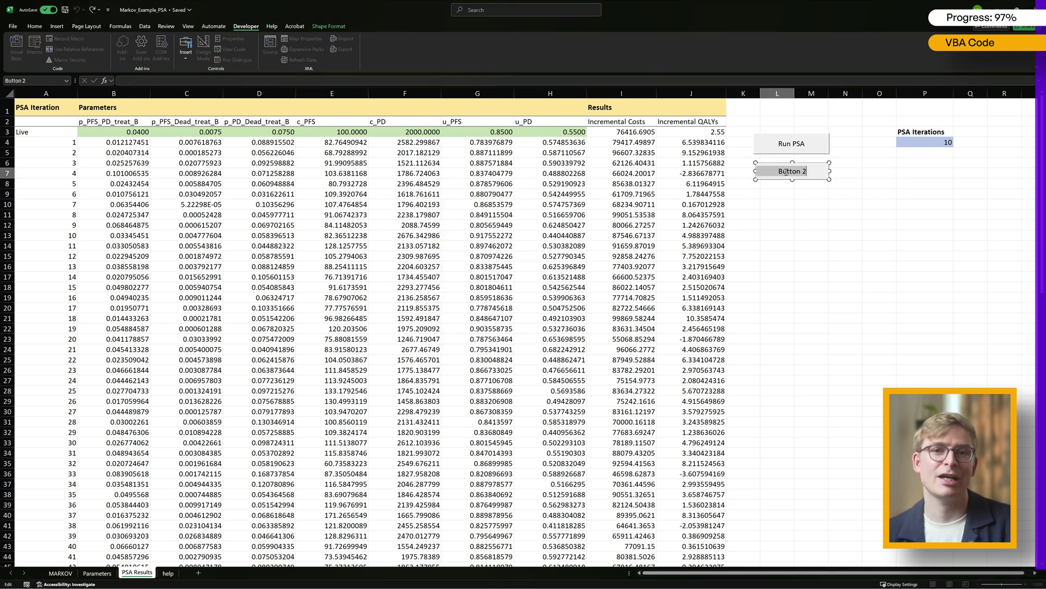
{"action": "type", "text": "Reset PSA"}
{"action": "left_click", "coordinate": [828, 207]}
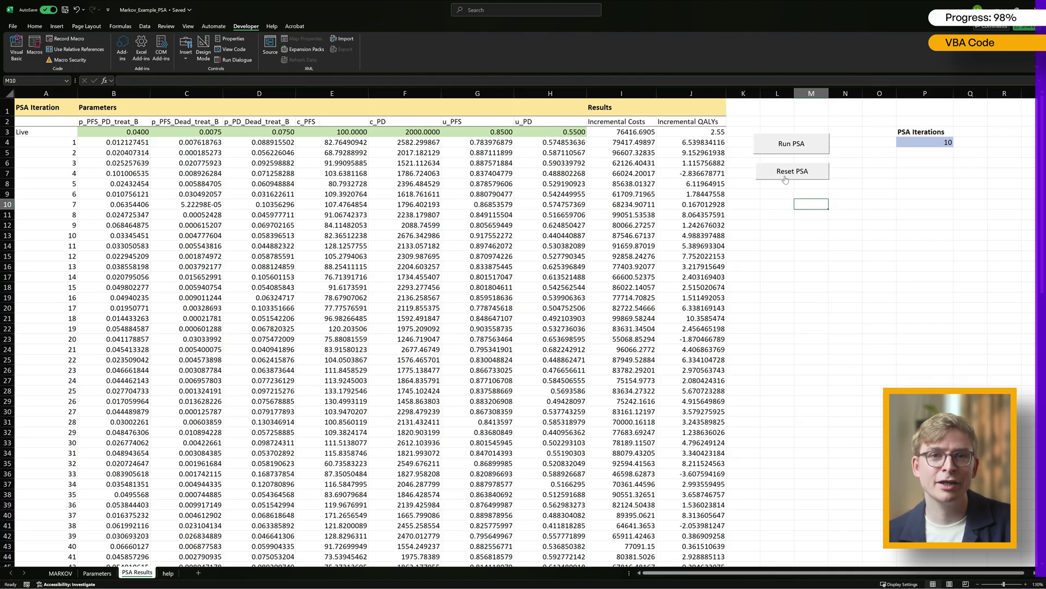
{"action": "left_click", "coordinate": [785, 175]}
{"action": "left_click", "coordinate": [537, 327]}
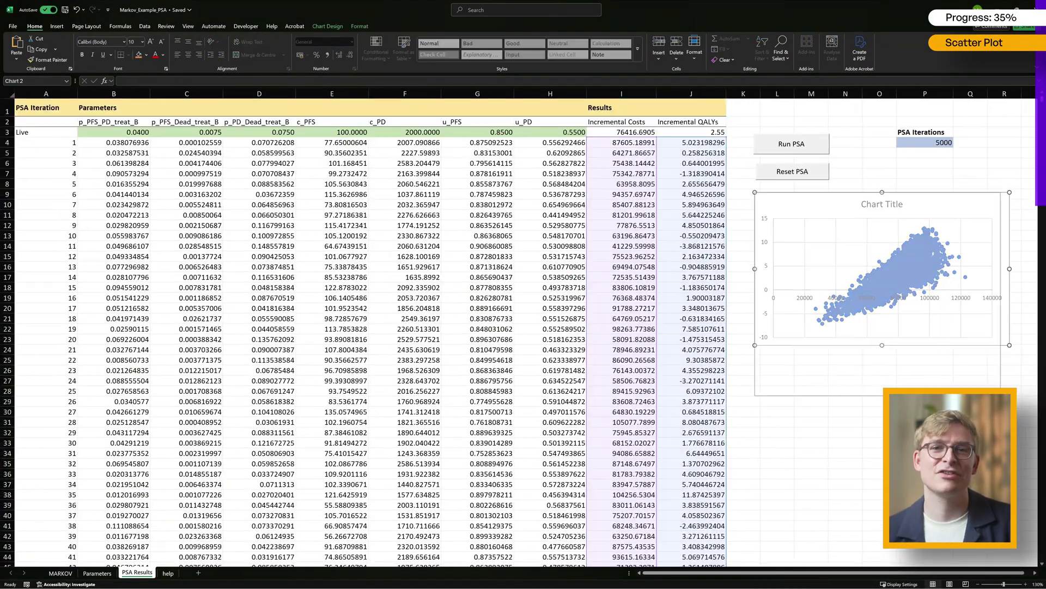
Step: Place the scatter chart of incremental costs and QALYs below the buttons and title it Cost-Effectiveness Plane
{"action": "left_click_drag", "start_coordinate": [1001, 395], "coordinate": [1009, 401]}
{"action": "triple_click", "coordinate": [881, 205]}
{"action": "type", "text": "Cost-Effectiveness Plane"}
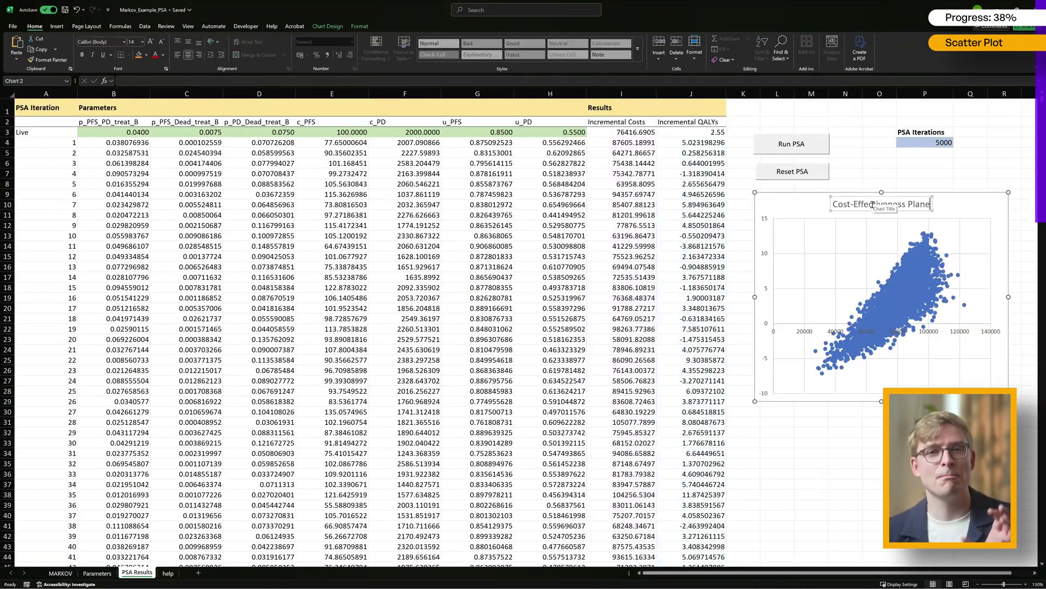
Step: Set the scatter chart's horizontal axis to -150000 to 150000 and vertical axis to -15 to 15, and fill its markers yellow
{"action": "right_click", "coordinate": [768, 288]}
{"action": "left_click", "coordinate": [796, 391]}
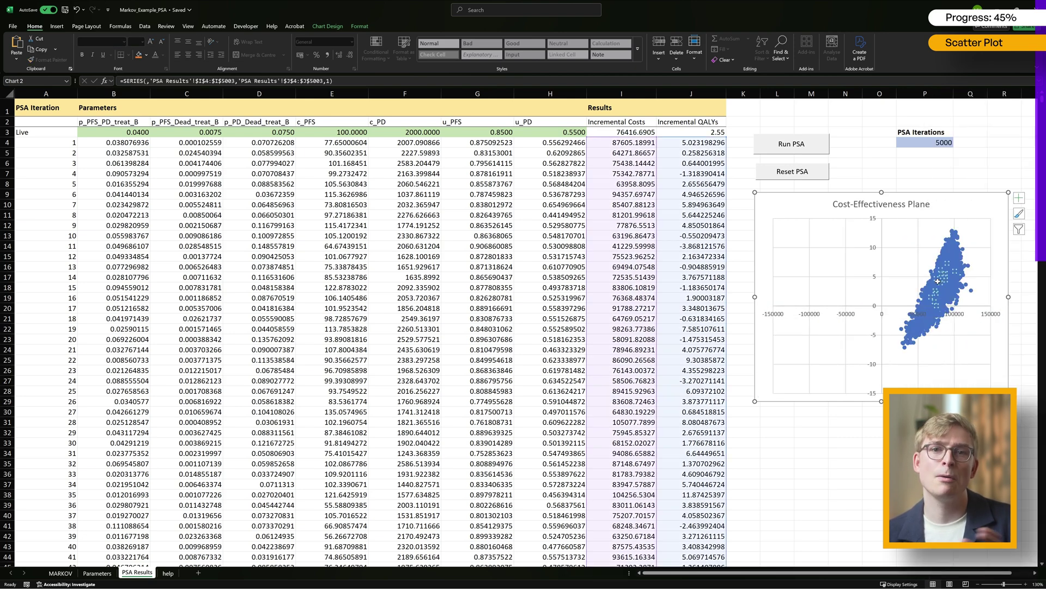
{"action": "right_click", "coordinate": [933, 250]}
{"action": "left_click", "coordinate": [983, 231]}
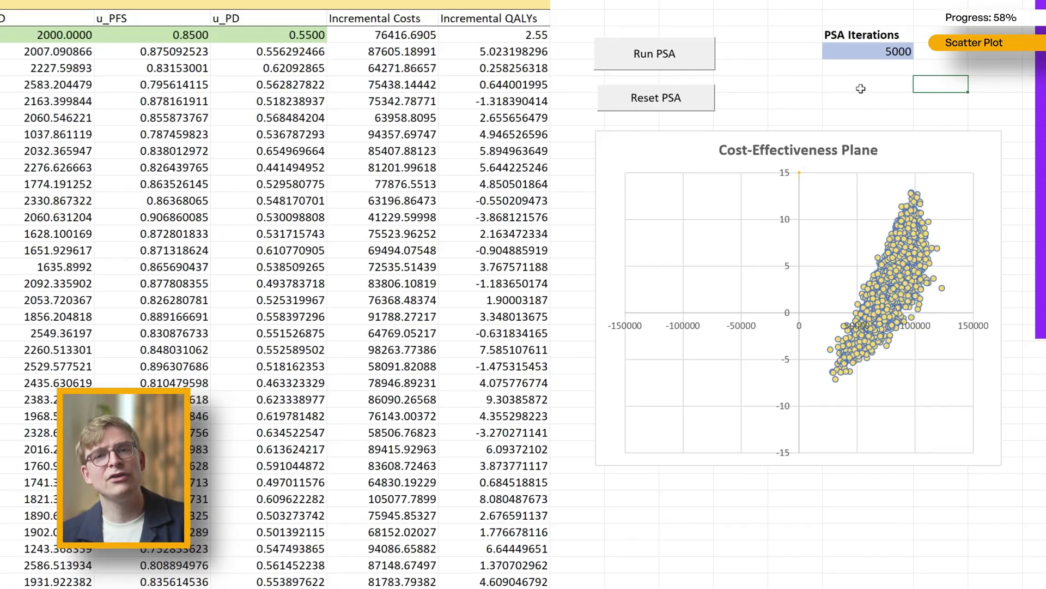
Step: Enter the labels Prop. CE in R1 and WTP in R2 and make both bold
{"action": "key", "text": "Right"}
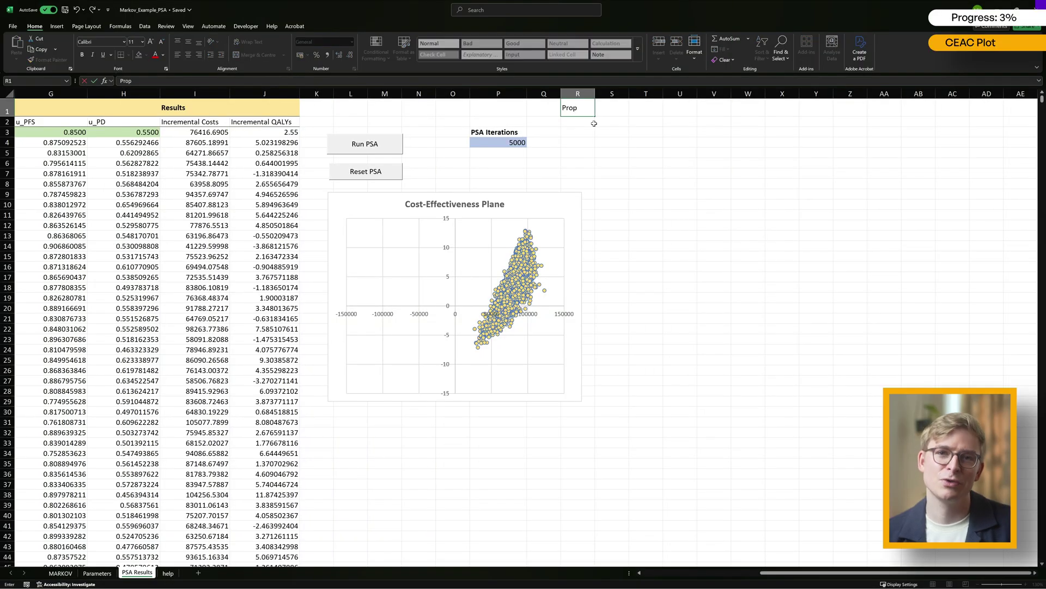
{"action": "type", "text": "rop. CE"}
{"action": "key", "text": "Return"}
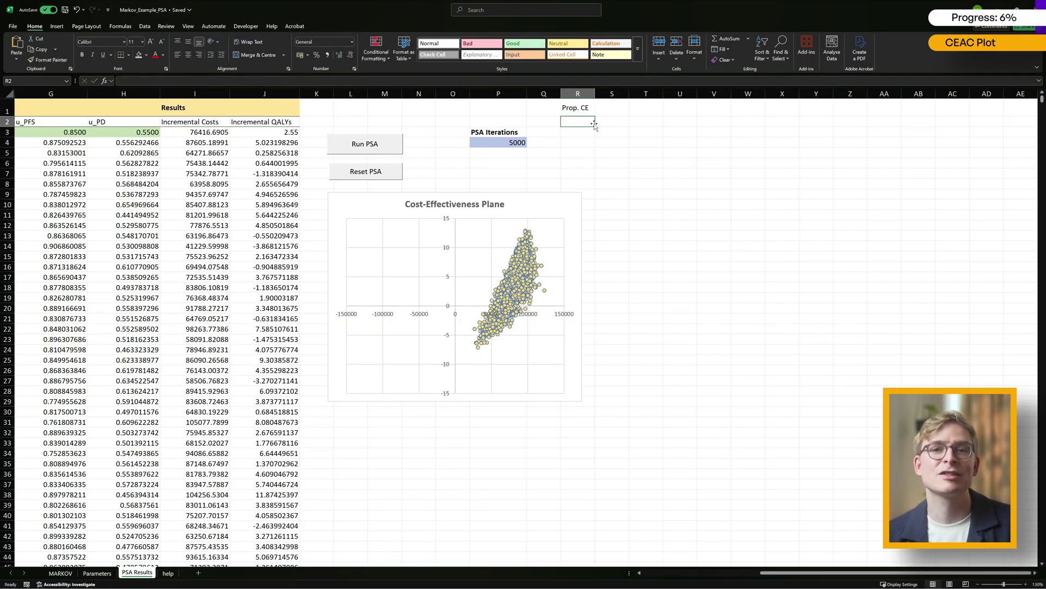
{"action": "type", "text": "WTP"}
{"action": "key", "text": "ctrl+Return"}
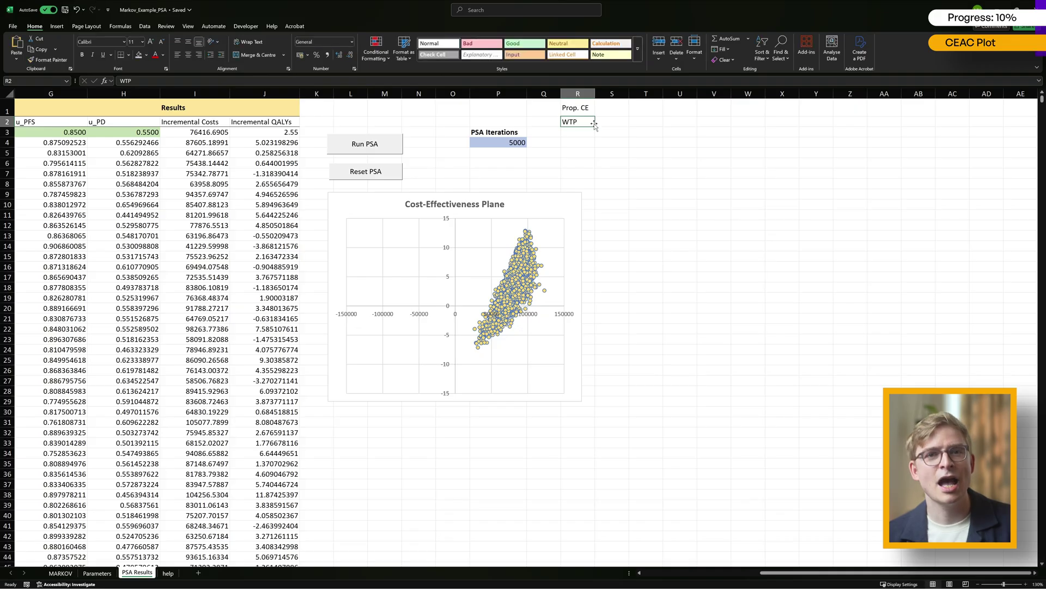
{"action": "key", "text": "shift+Up"}
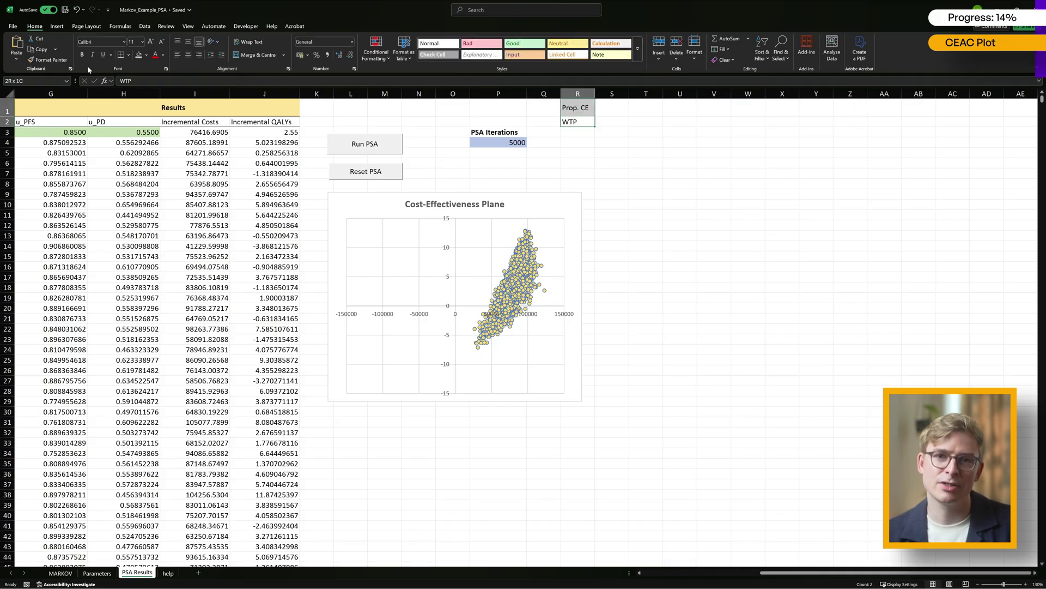
{"action": "left_click", "coordinate": [83, 55]}
{"action": "left_click", "coordinate": [703, 130]}
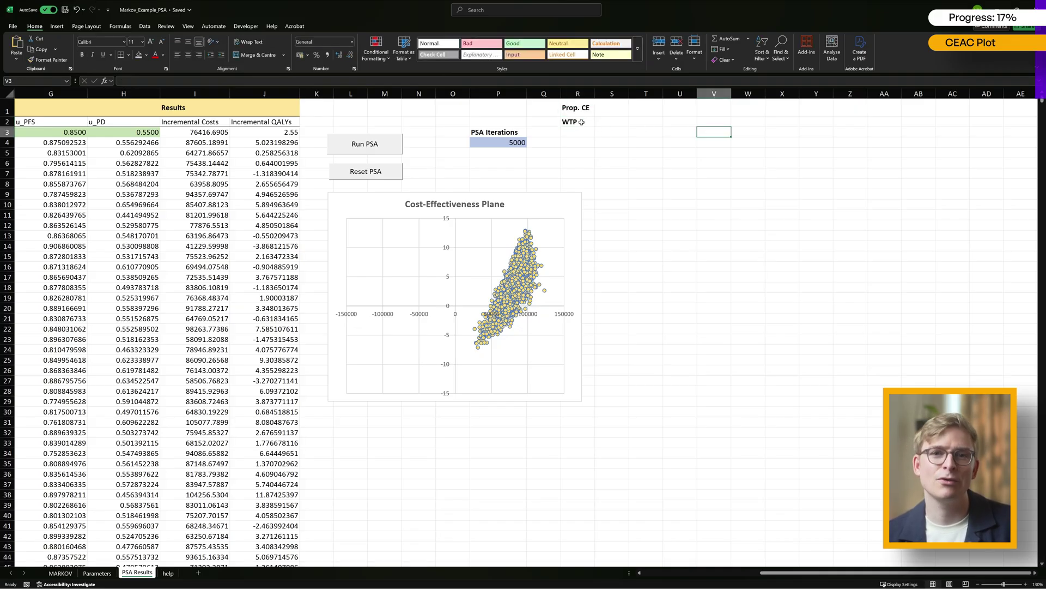
Step: Enter willingness-to-pay thresholds of 5000 in S2 and 10000 in T2, and extend the series to 45000 in AA2
{"action": "left_click", "coordinate": [581, 122]}
{"action": "key", "text": "Right"}
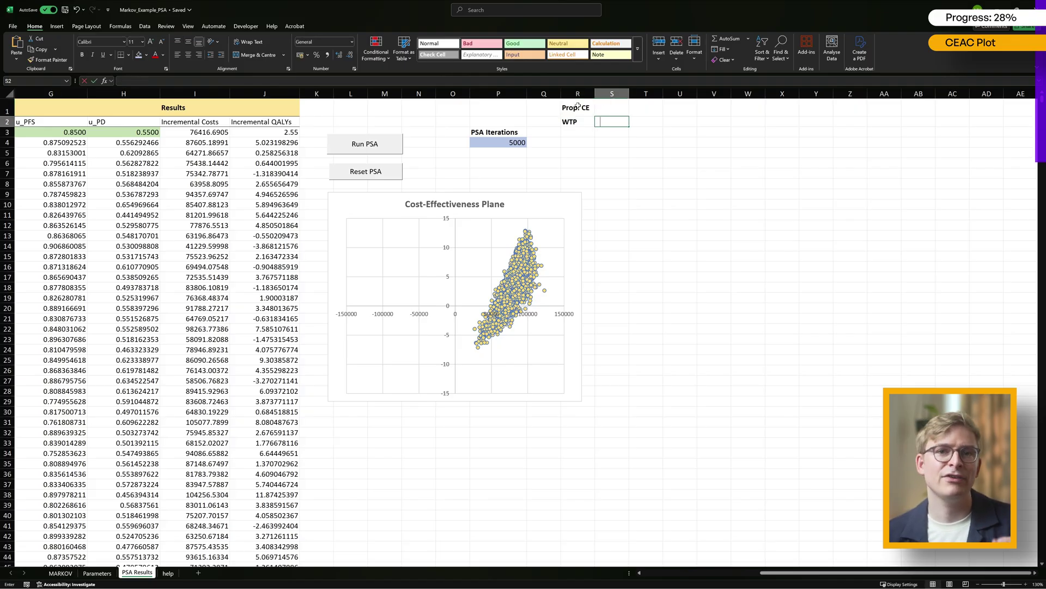
{"action": "type", "text": "5000"}
{"action": "key", "text": "Return"}
{"action": "left_click", "coordinate": [650, 124]}
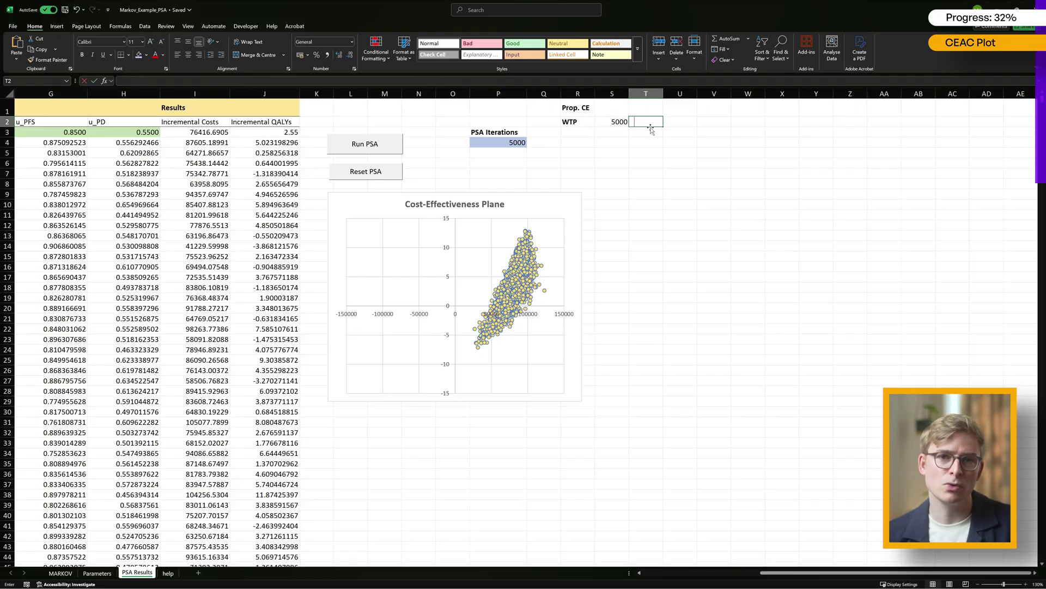
{"action": "type", "text": "10000"}
{"action": "key", "text": "Return"}
{"action": "left_click_drag", "start_coordinate": [616, 121], "coordinate": [901, 126]}
Step: Shade the Prop. CE row from R1 to AA1 light orange
{"action": "left_click_drag", "start_coordinate": [578, 108], "coordinate": [885, 107]}
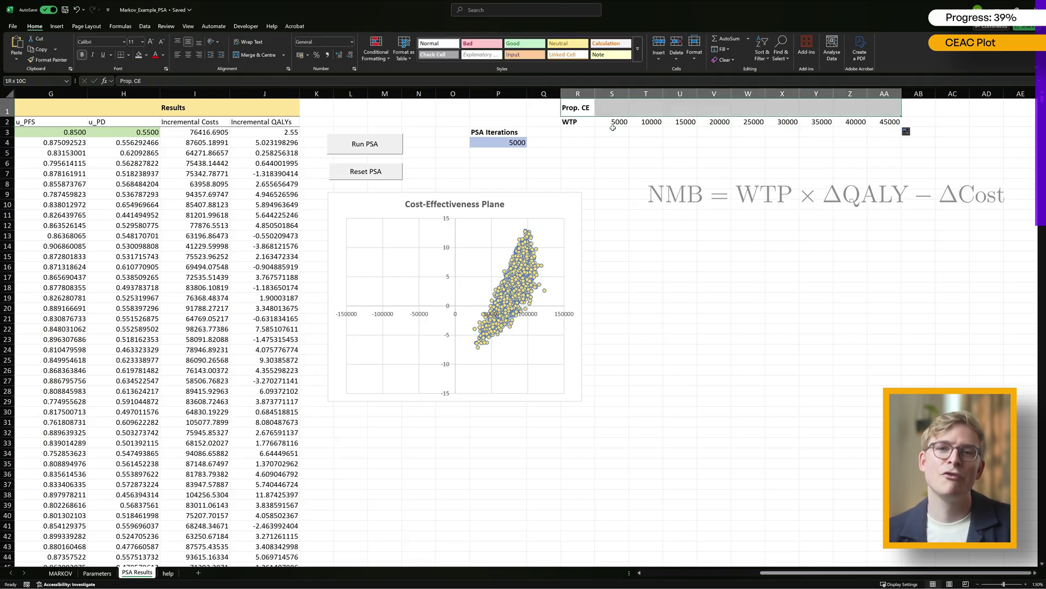
{"action": "left_click", "coordinate": [146, 54]}
{"action": "left_click", "coordinate": [198, 125]}
Step: Enter the net monetary benefit formula =($J3*$S$2)-$I3 in S3 and copy it down column S and across row 3
{"action": "left_click", "coordinate": [614, 132]}
{"action": "type", "text": "="}
{"action": "left_click", "coordinate": [611, 122]}
{"action": "type", "text": "*"}
{"action": "left_click", "coordinate": [264, 132]}
{"action": "type", "text": "-"}
{"action": "left_click", "coordinate": [194, 133]}
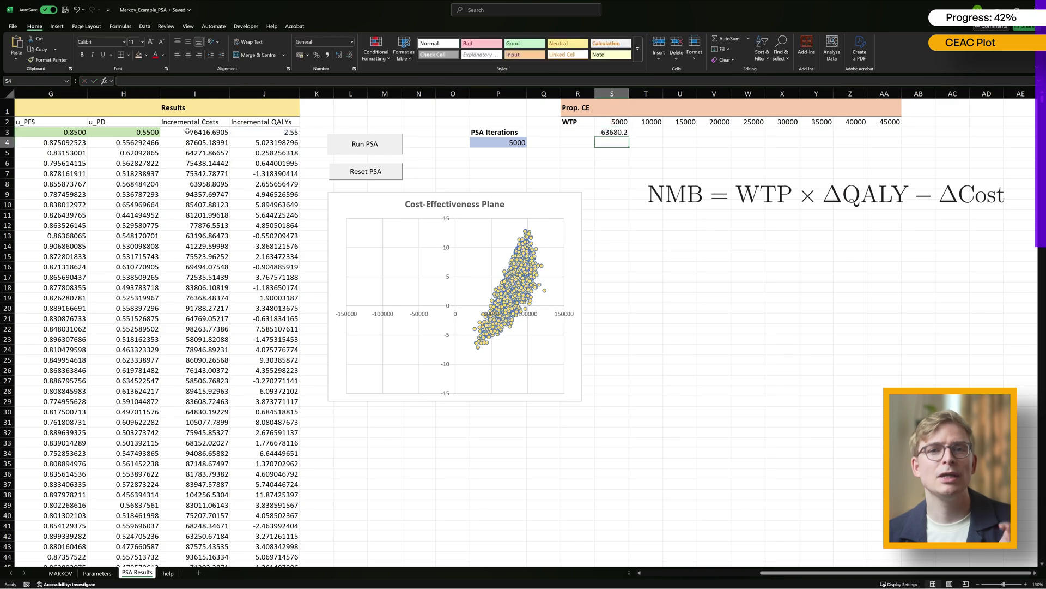
{"action": "key", "text": "ctrl+d"}
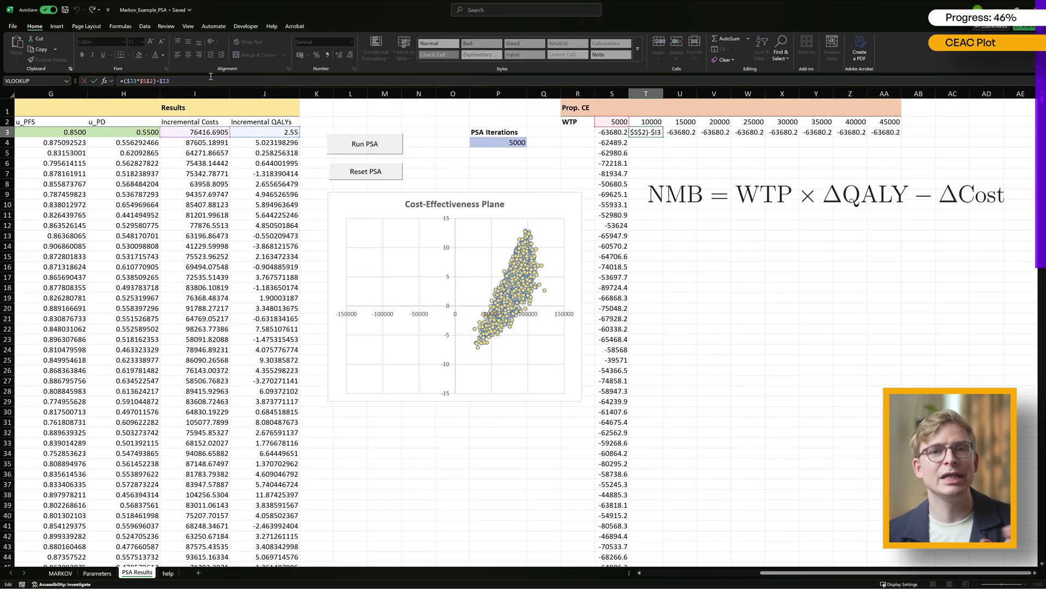
Step: Correct the row 3 formulas so each column references its own WTP threshold, and copy them down for all iterations
{"action": "key", "text": "F2"}
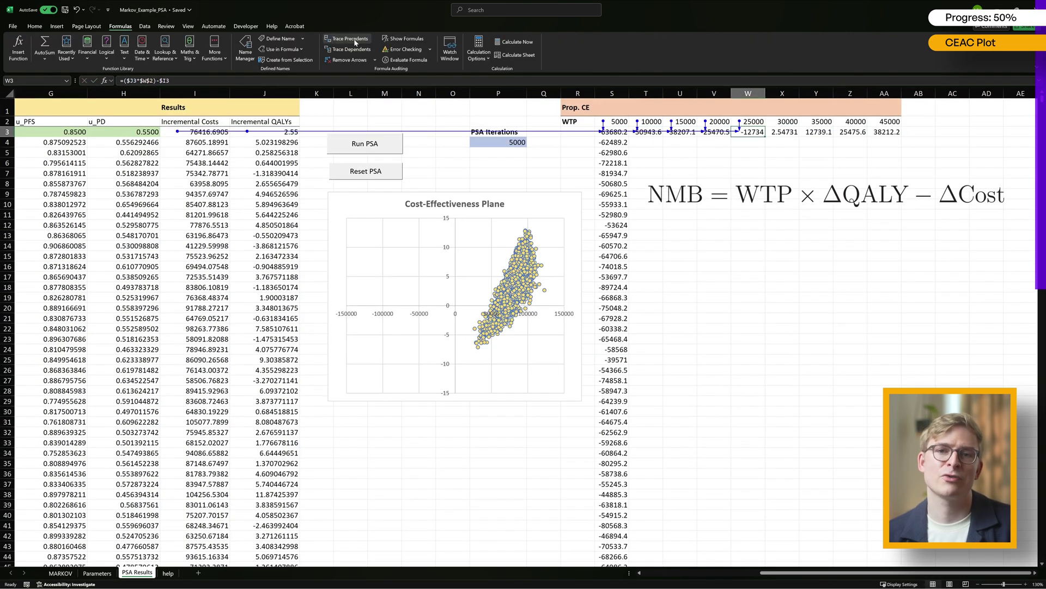
{"action": "left_click", "coordinate": [649, 133]}
{"action": "left_click", "coordinate": [804, 152]}
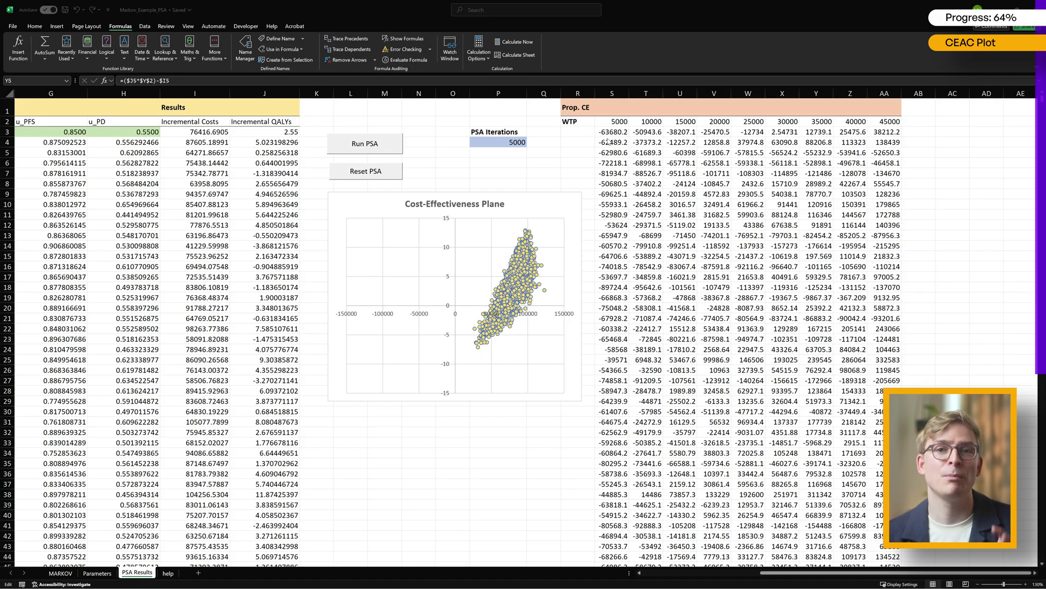
Step: Enter =COUNTIF(S4:S45003,">0")/$P$4 in S1 to calculate the proportion of cost-effective iterations
{"action": "left_click", "coordinate": [612, 108]}
{"action": "type", "text": "=COUNTIF("}
{"action": "left_click", "coordinate": [610, 142]}
{"action": "type", "text": ":S45003,\">0\")"}
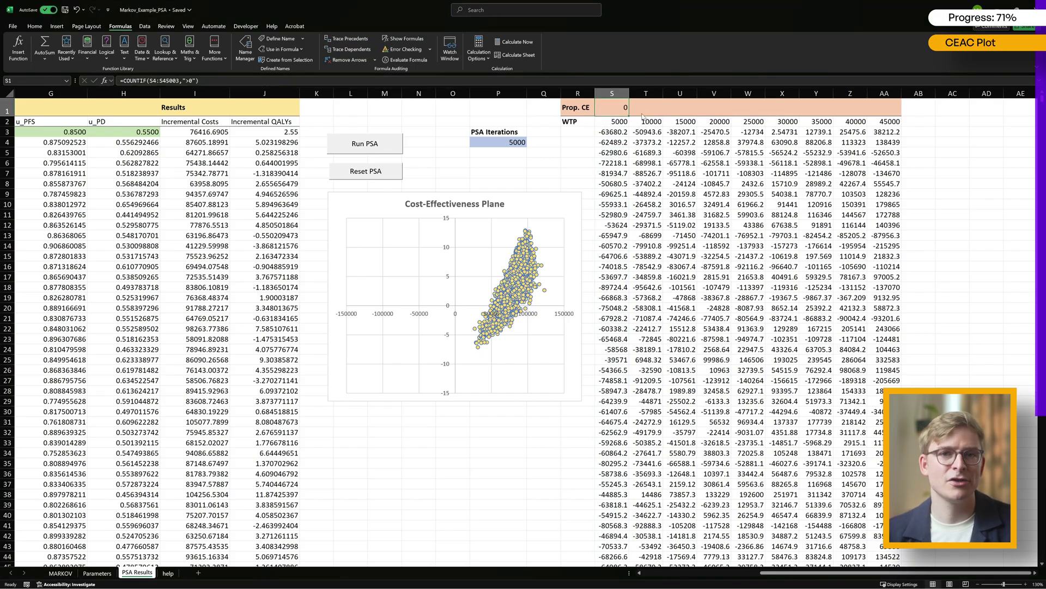
{"action": "key", "text": "Return"}
{"action": "key", "text": "Up"}
{"action": "left_click", "coordinate": [245, 81]}
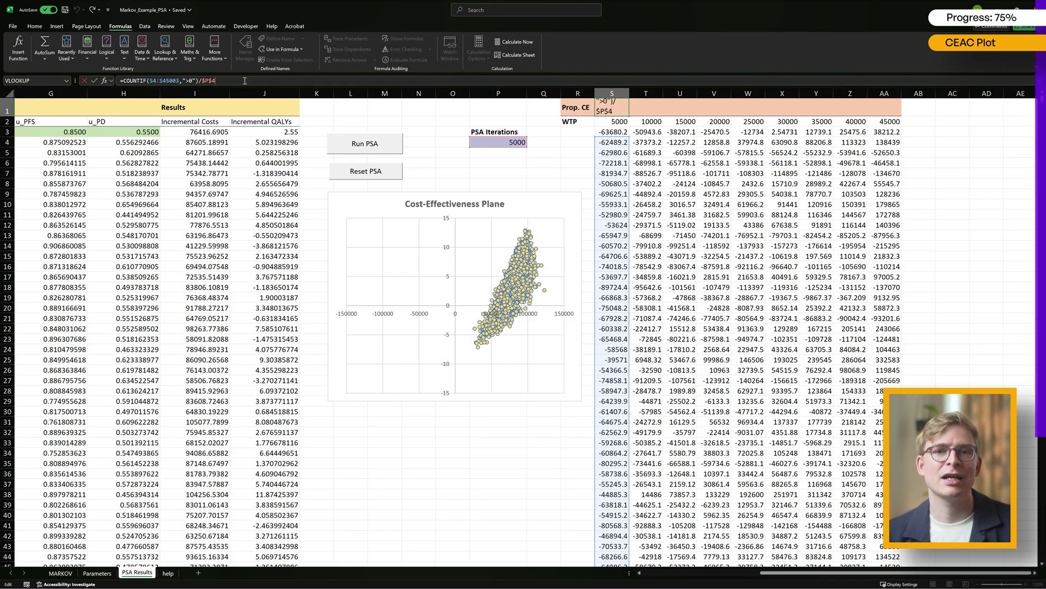
{"action": "key", "text": "Escape"}
Step: Copy the proportion formula across to AA1 and format the row as percentages with two decimals
{"action": "left_click", "coordinate": [611, 108]}
{"action": "left_click_drag", "start_coordinate": [629, 116], "coordinate": [884, 108]}
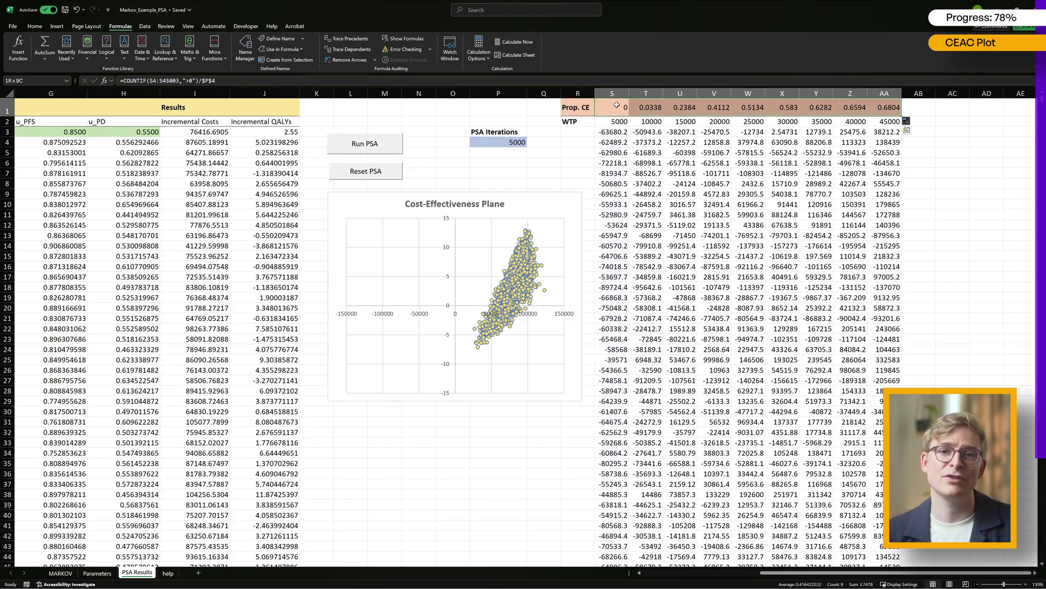
{"action": "left_click", "coordinate": [35, 27]}
{"action": "left_click", "coordinate": [316, 55]}
{"action": "left_click", "coordinate": [339, 56]}
{"action": "left_click", "coordinate": [339, 55]}
Step: Insert an X Y scatter chart with a smooth line from the Prop. CE and WTP rows, R1:AA2
{"action": "left_click_drag", "start_coordinate": [578, 108], "coordinate": [884, 121]}
{"action": "left_click", "coordinate": [57, 27]}
{"action": "left_click", "coordinate": [458, 190]}
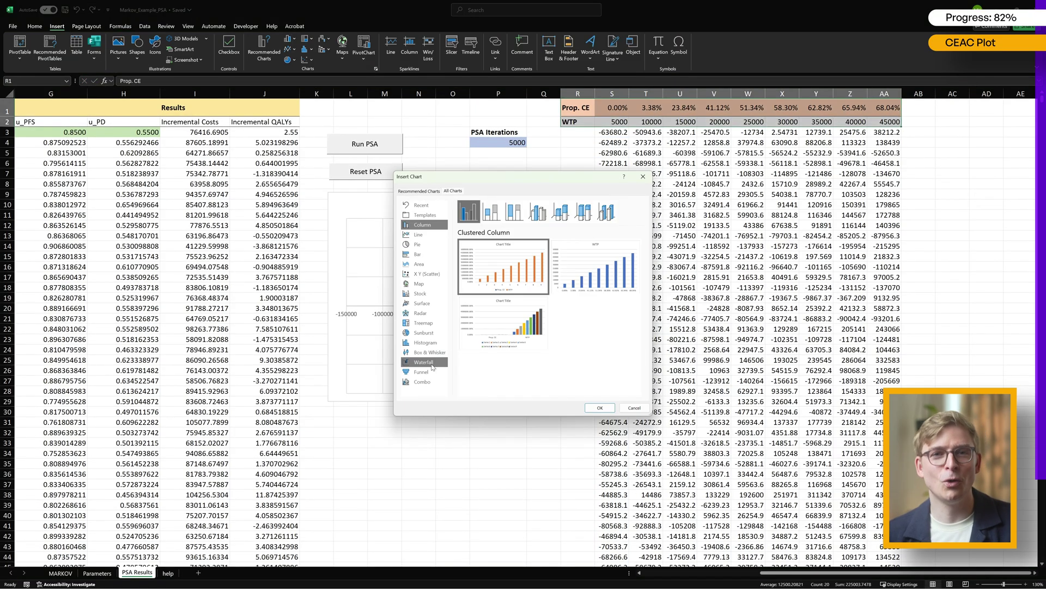
{"action": "left_click", "coordinate": [421, 276]}
{"action": "left_click", "coordinate": [600, 409]}
Step: Title the new chart "Cost-Effectivness Acceptability Curve (CEAC)" and make the title bold
{"action": "double_click", "coordinate": [456, 333]}
{"action": "type", "text": "Cost-Effectivness Acceptability Curve (CEAC)"}
{"action": "left_click", "coordinate": [34, 26]}
{"action": "left_click", "coordinate": [82, 55]}
Step: Edit the CEAC data series so the WTP thresholds are the X values and the proportions cost-effective are the Y values
{"action": "right_click", "coordinate": [571, 337]}
{"action": "left_click", "coordinate": [594, 203]}
{"action": "scroll", "coordinate": [455, 218], "scroll_direction": "up", "scroll_amount": 3}
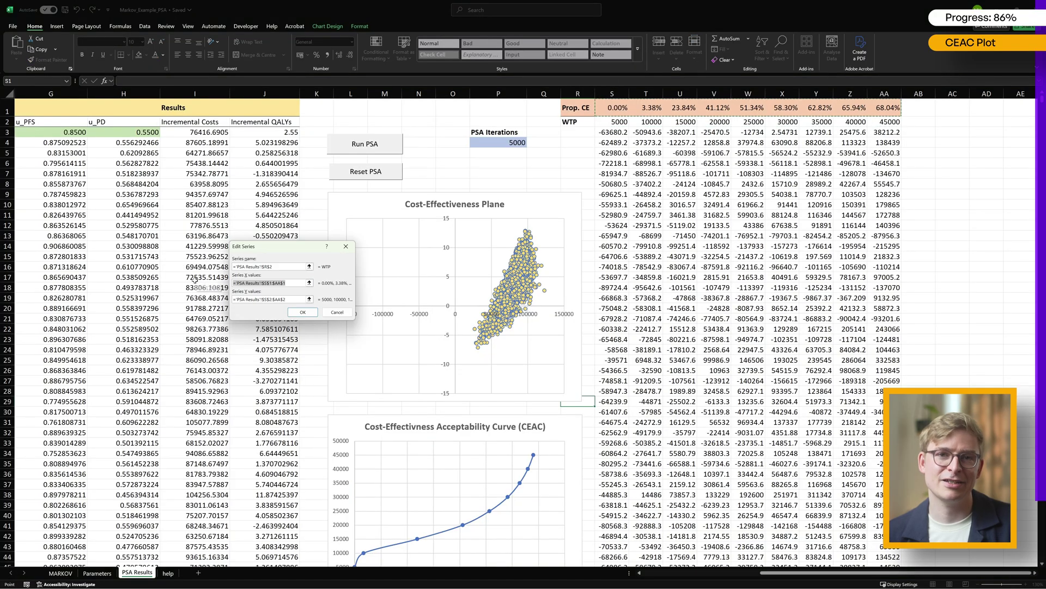
{"action": "left_click", "coordinate": [356, 338]}
{"action": "left_click", "coordinate": [588, 381]}
Step: Fill the markers of the CEAC curve yellow
{"action": "scroll", "coordinate": [566, 310], "scroll_direction": "down", "scroll_amount": 1}
{"action": "right_click", "coordinate": [462, 459]}
{"action": "left_click", "coordinate": [462, 206]}
{"action": "left_click", "coordinate": [500, 300]}
{"action": "left_click", "coordinate": [512, 259]}
{"action": "scroll", "coordinate": [455, 327], "scroll_direction": "down", "scroll_amount": 2}
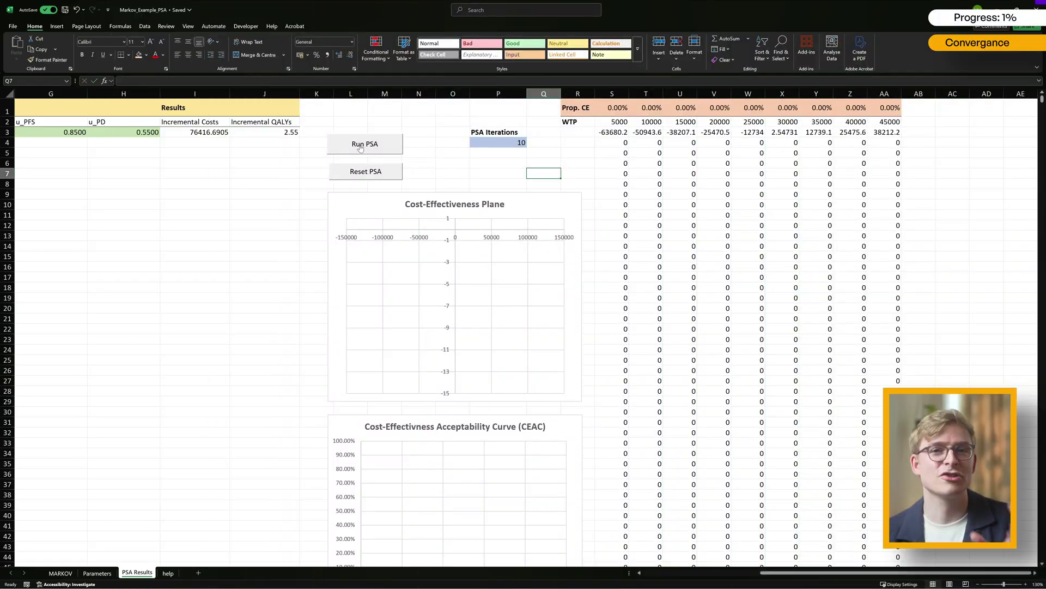
Step: Run the PSA with 10 iterations and examine the cost-effectiveness plane and the CEAC
{"action": "left_click", "coordinate": [364, 144]}
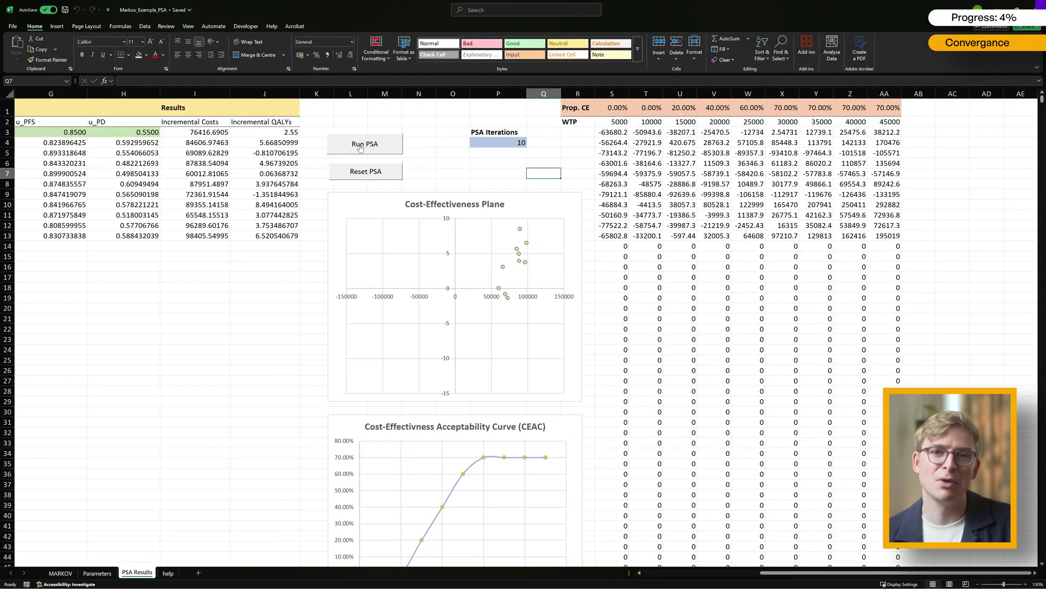
{"action": "scroll", "coordinate": [395, 454], "scroll_direction": "down", "scroll_amount": 4}
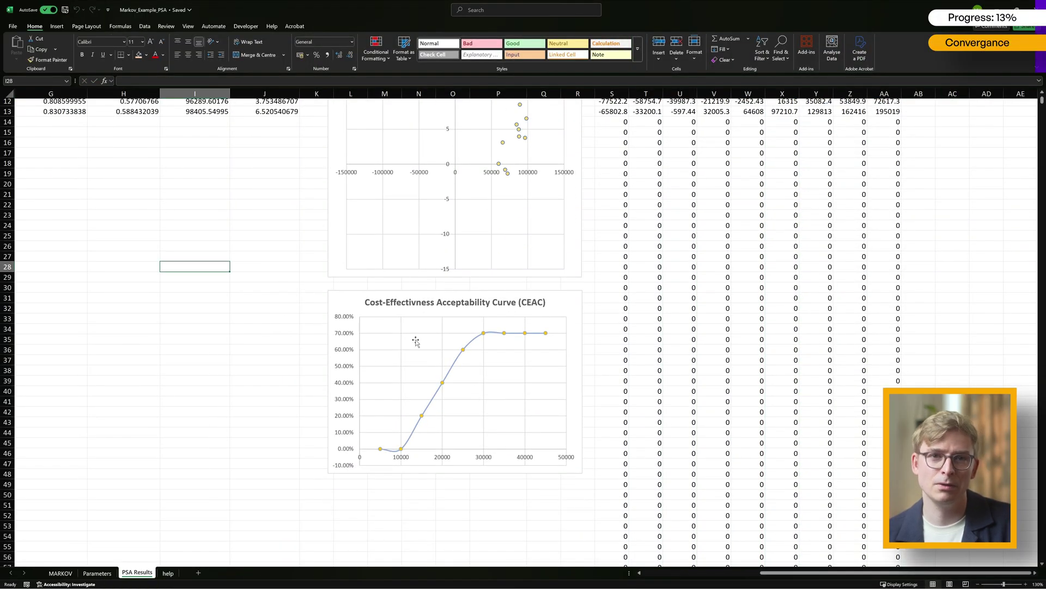
Step: Set the PSA iterations in P4 to 100, run the PSA and review both charts
{"action": "scroll", "coordinate": [416, 341], "scroll_direction": "up", "scroll_amount": 4}
{"action": "left_click", "coordinate": [499, 142]}
{"action": "type", "text": "100"}
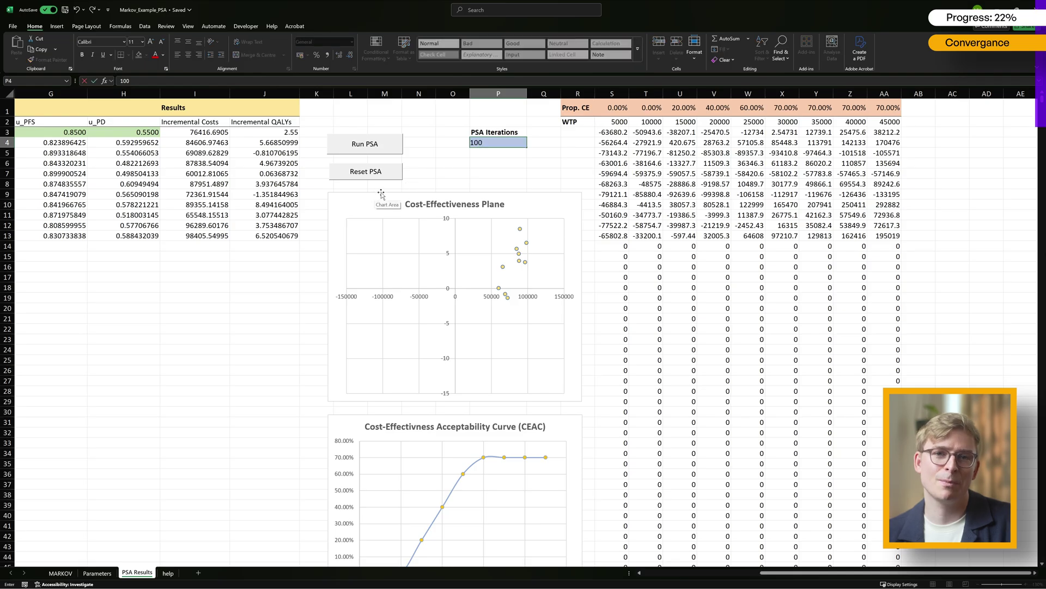
{"action": "key", "text": "Return"}
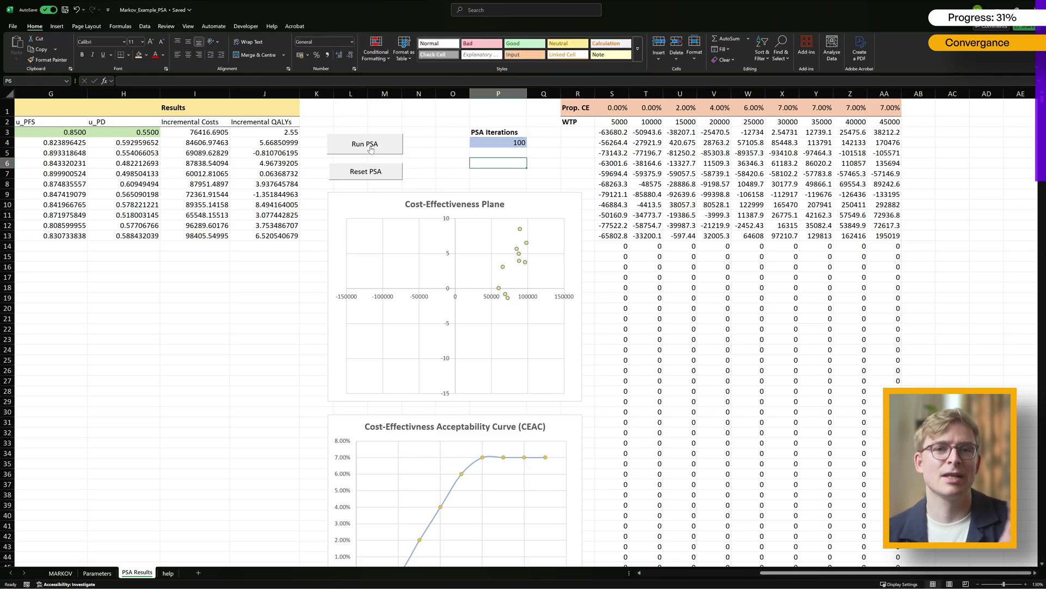
{"action": "left_click", "coordinate": [370, 145]}
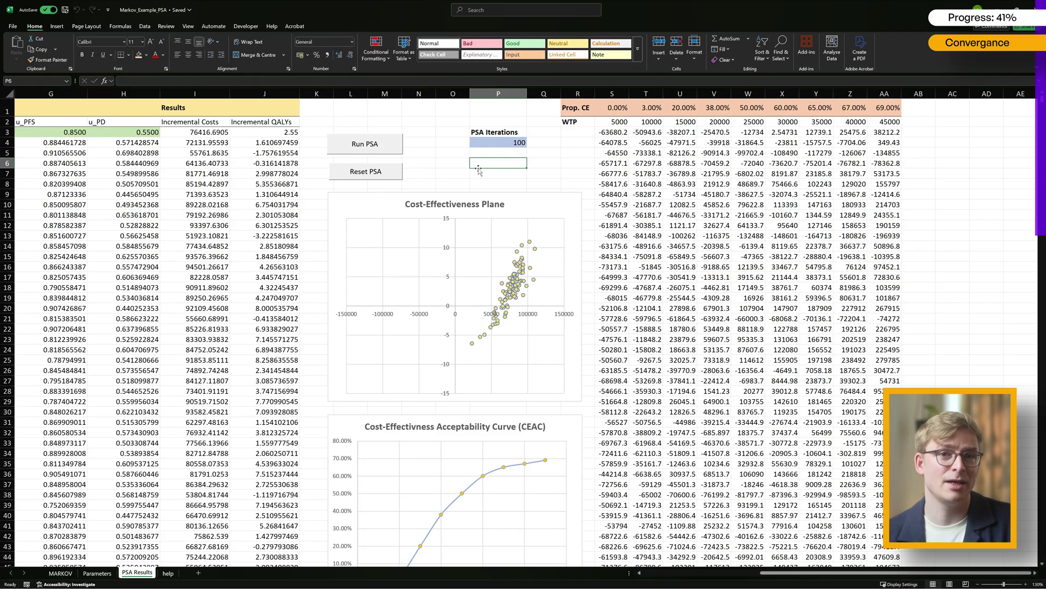
{"action": "scroll", "coordinate": [493, 247], "scroll_direction": "down", "scroll_amount": 3}
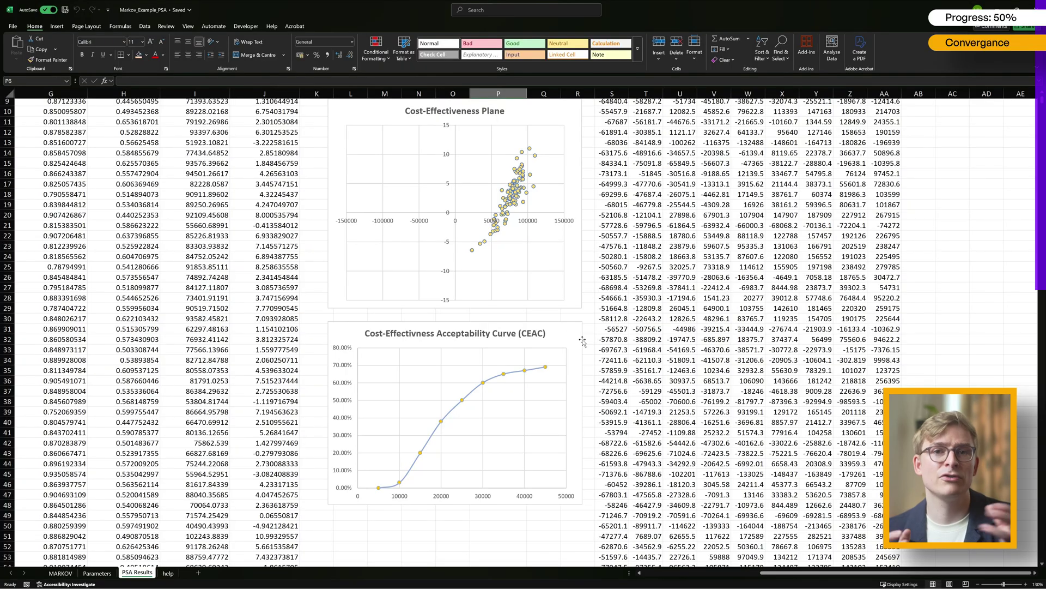